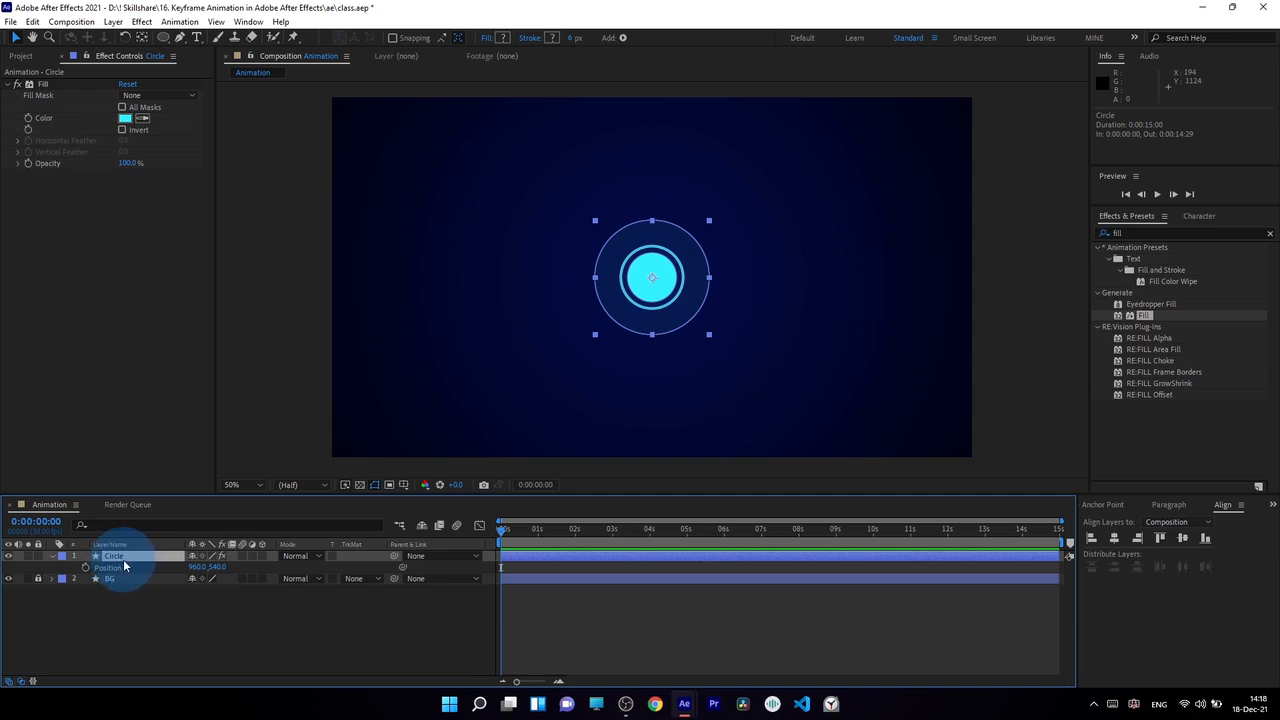
# Step: Expand the Circle layer's properties and look inside its Contents group, leaving the Transform properties listed
pyautogui.click(53, 557)
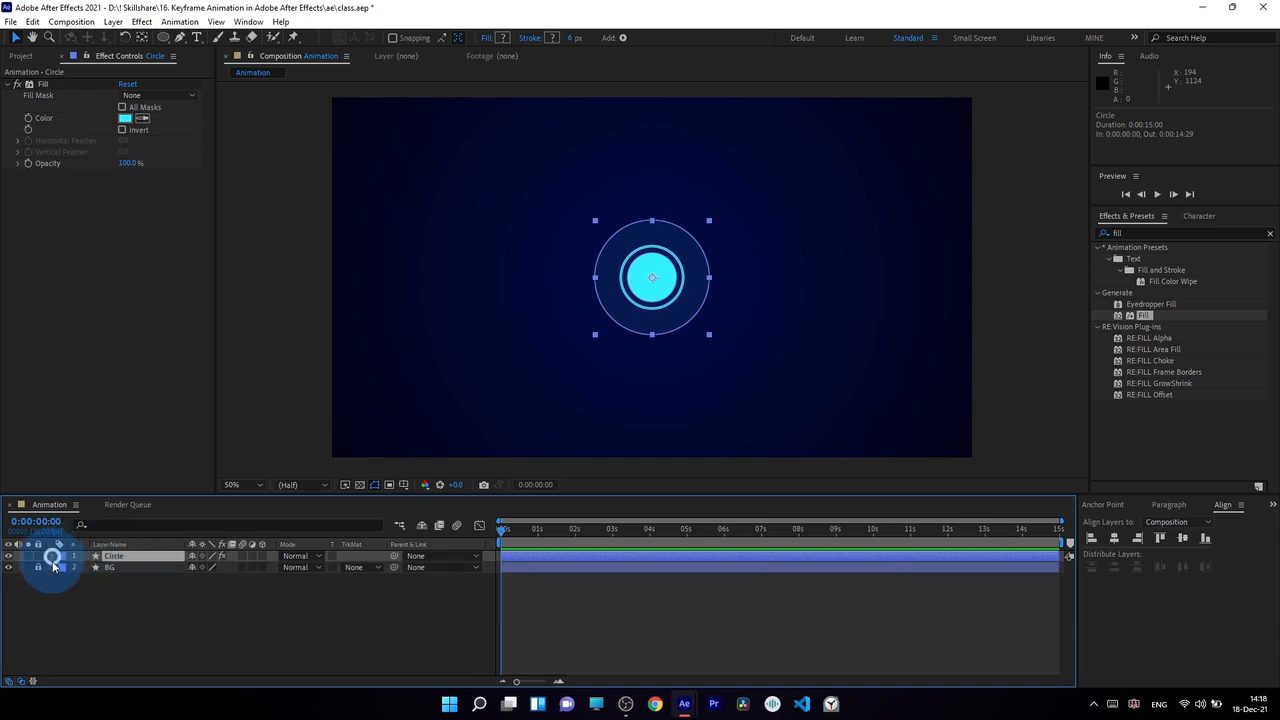
pyautogui.click(53, 557)
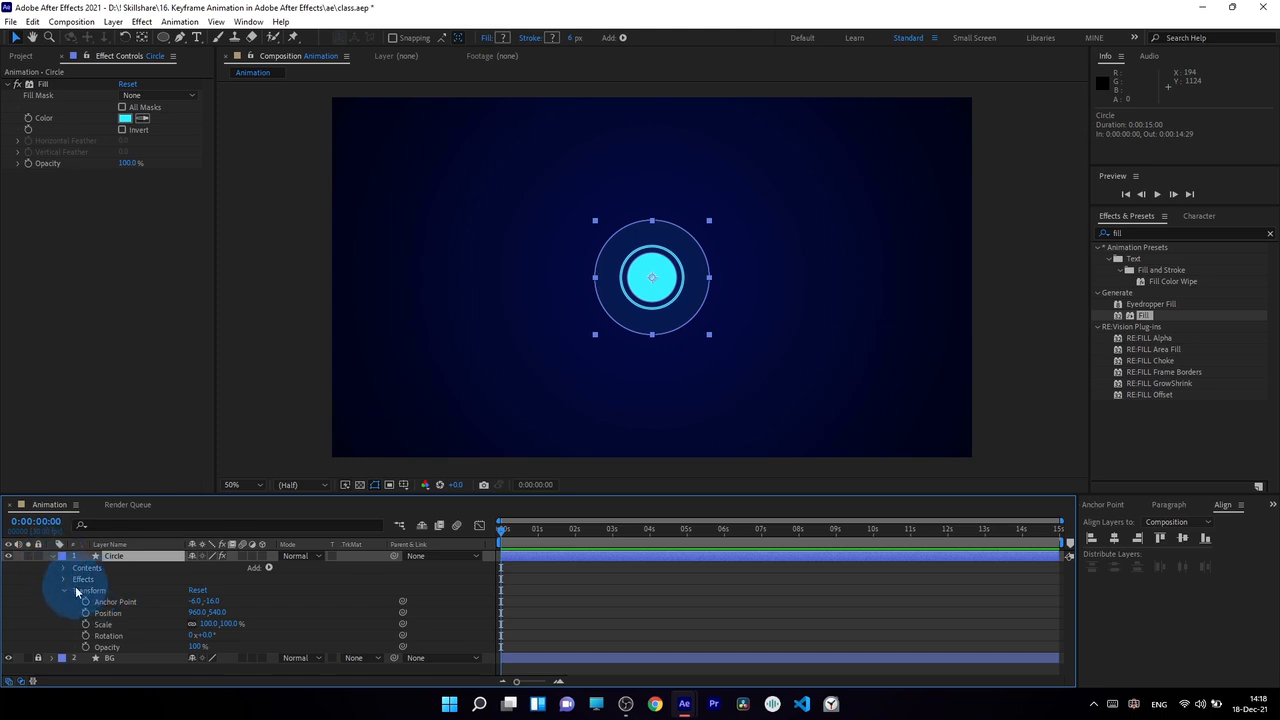
pyautogui.click(64, 568)
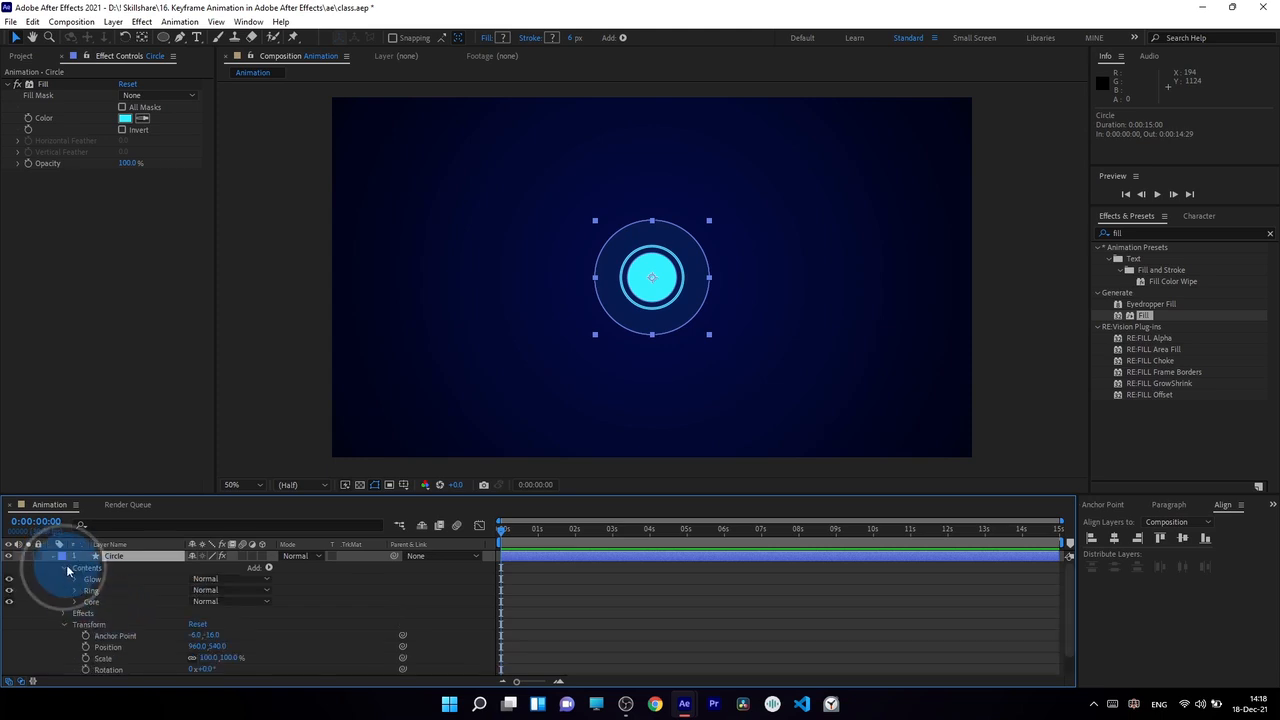
pyautogui.click(64, 568)
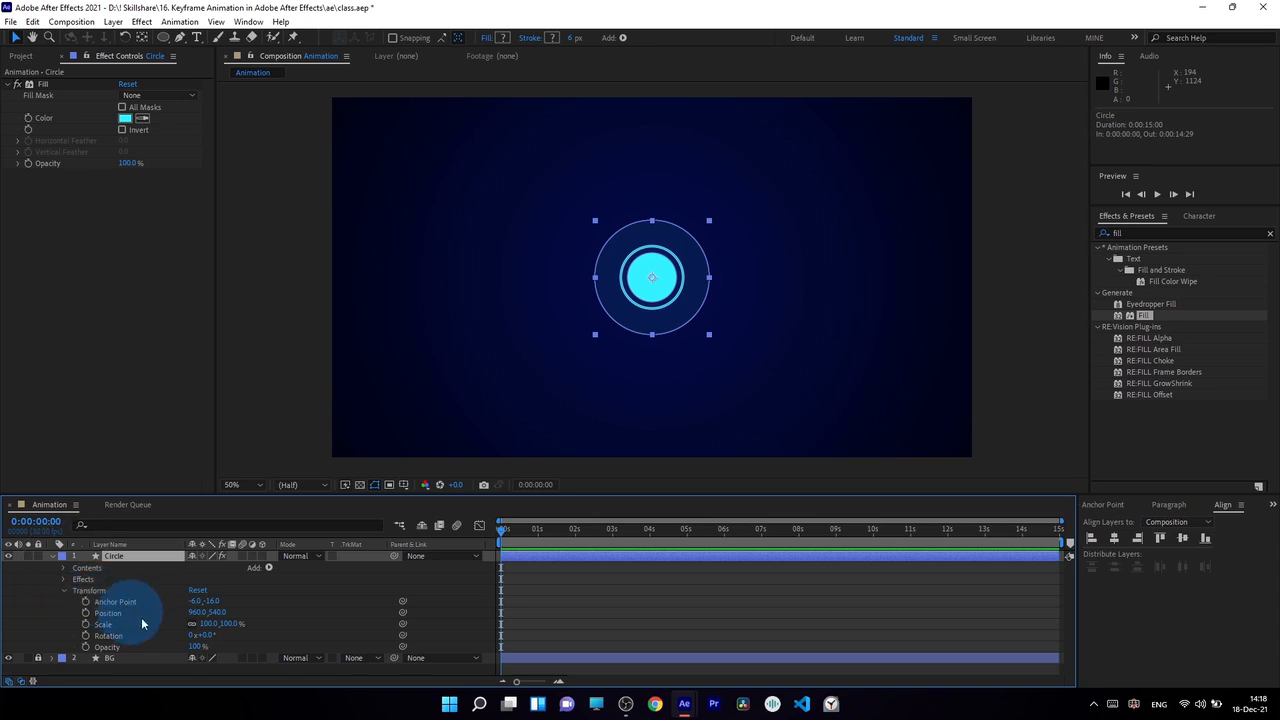
# Step: Shift the Circle layer's Position to 934, 540 and show only its Position property
pyautogui.moveTo(200, 605)
pyautogui.mouseDown()
pyautogui.moveTo(114, 609)
pyautogui.moveTo(371, 634)
pyautogui.moveTo(263, 606)
pyautogui.moveTo(100, 605)
pyautogui.moveTo(378, 624)
pyautogui.moveTo(23, 668)
pyautogui.moveTo(194, 609)
pyautogui.mouseUp()
pyautogui.hotkey('ctrl', 'z')
pyautogui.click(156, 556)
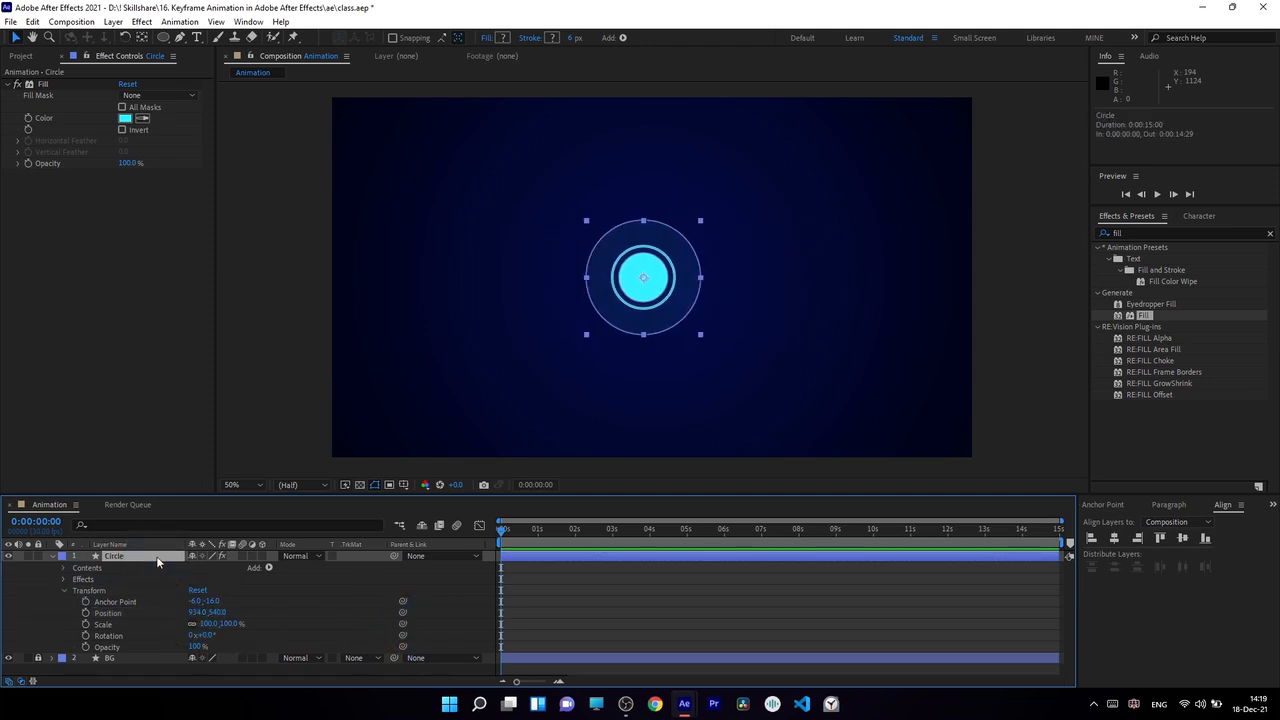
pyautogui.click(141, 560)
pyautogui.press('p')
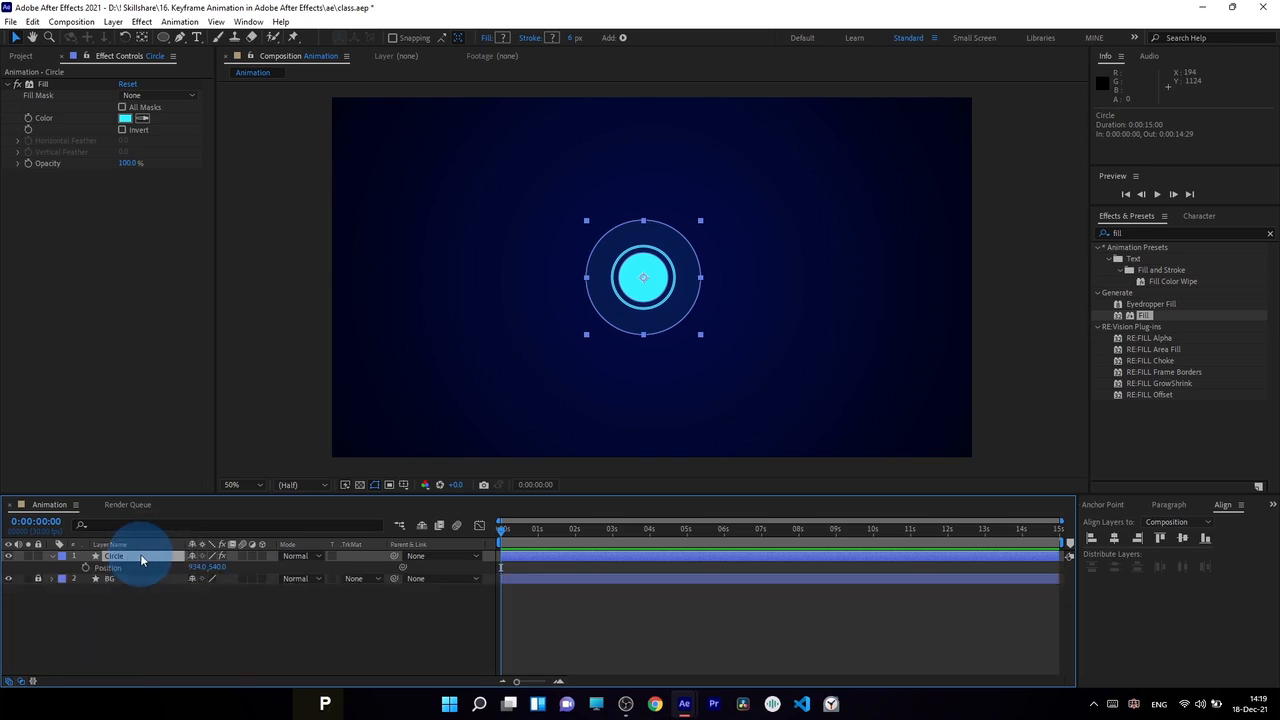
pyautogui.click(258, 605)
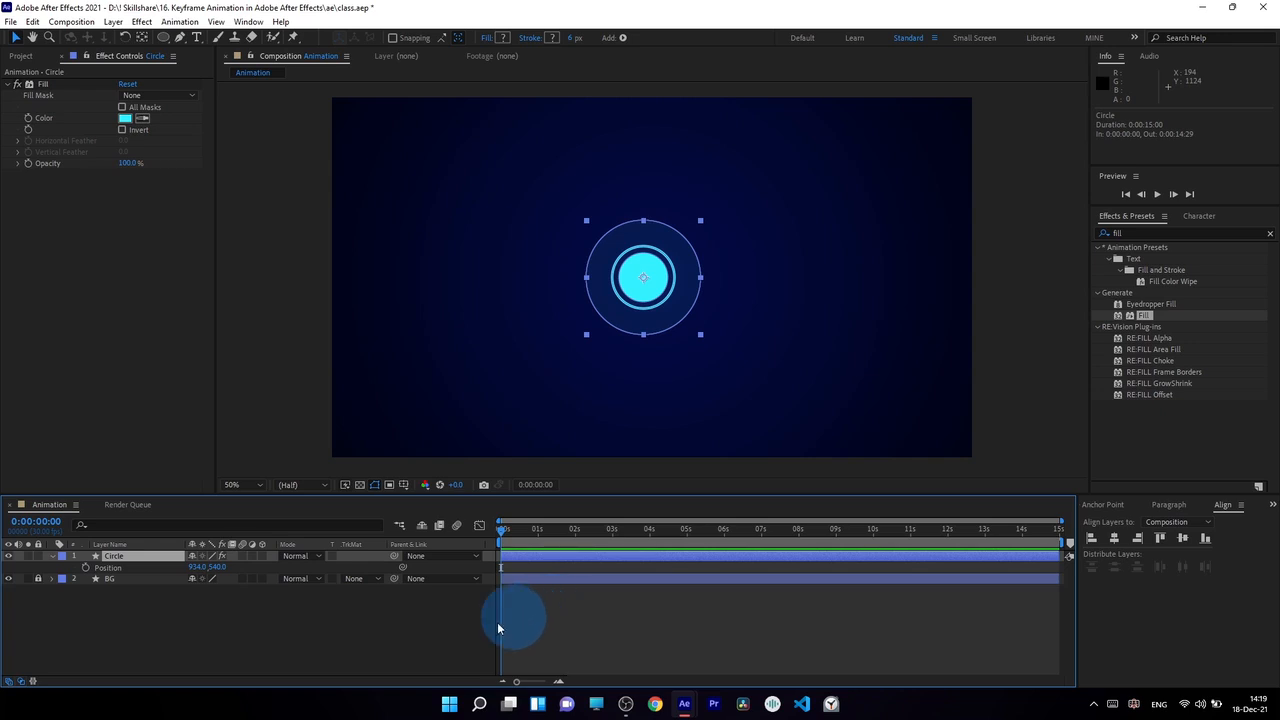
# Step: Enable Position keyframing on the Circle layer with a starting keyframe at 0 seconds
pyautogui.click(86, 568)
pyautogui.click(504, 572)
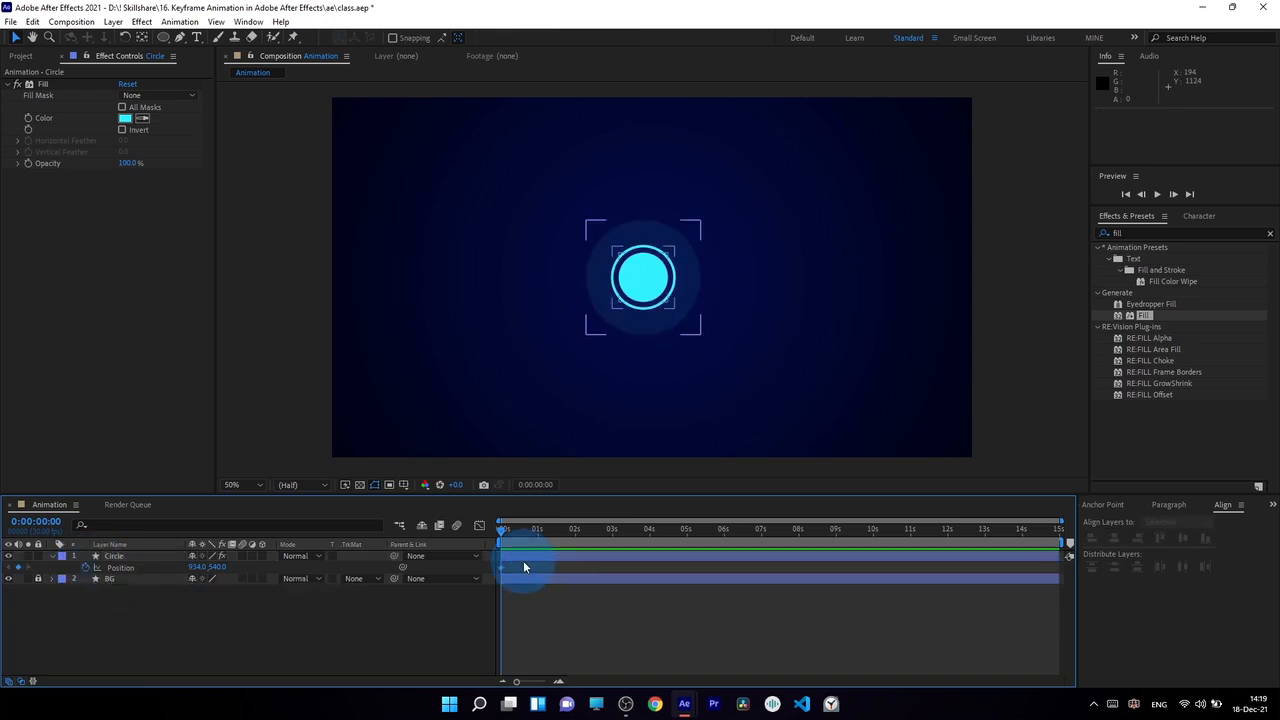
pyautogui.moveTo(502, 531)
pyautogui.mouseDown()
pyautogui.moveTo(527, 531)
pyautogui.moveTo(494, 573)
pyautogui.moveTo(511, 583)
pyautogui.mouseUp()
pyautogui.click(503, 531)
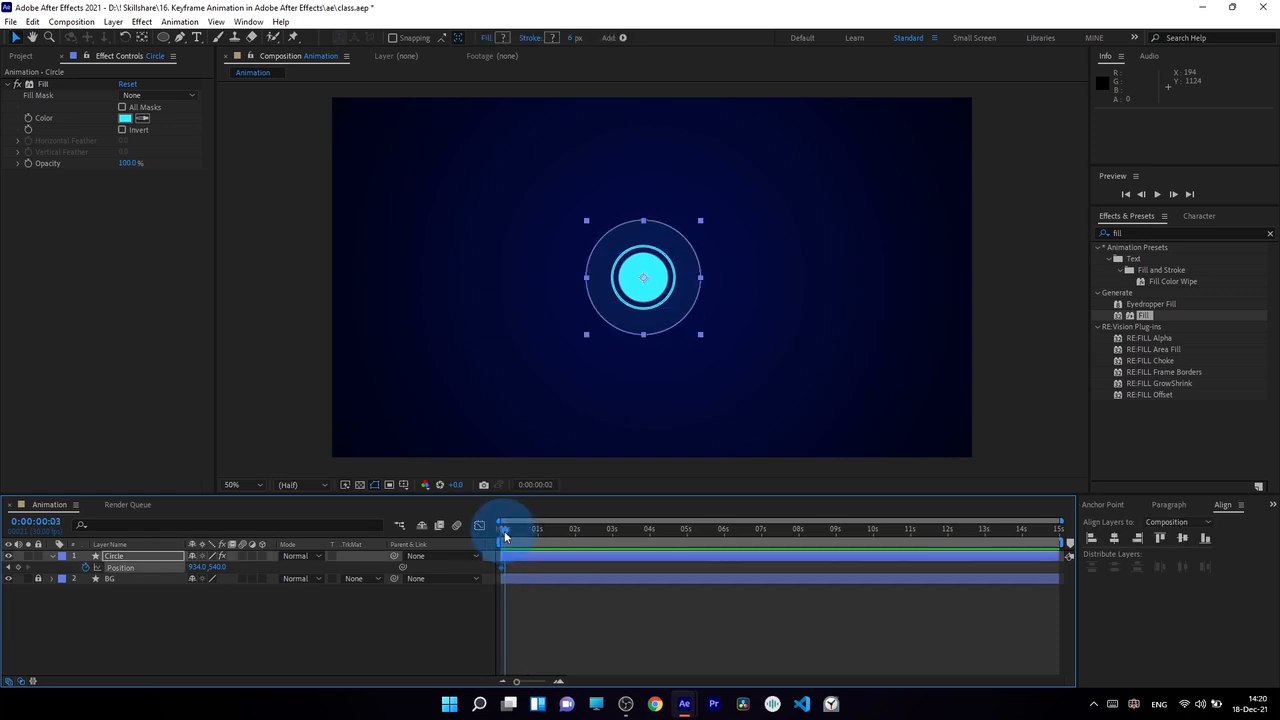
# Step: Move the circle straight up to 934, 238 at 1 second to keyframe its new Position
pyautogui.moveTo(505, 537); pyautogui.dragTo(538, 539)
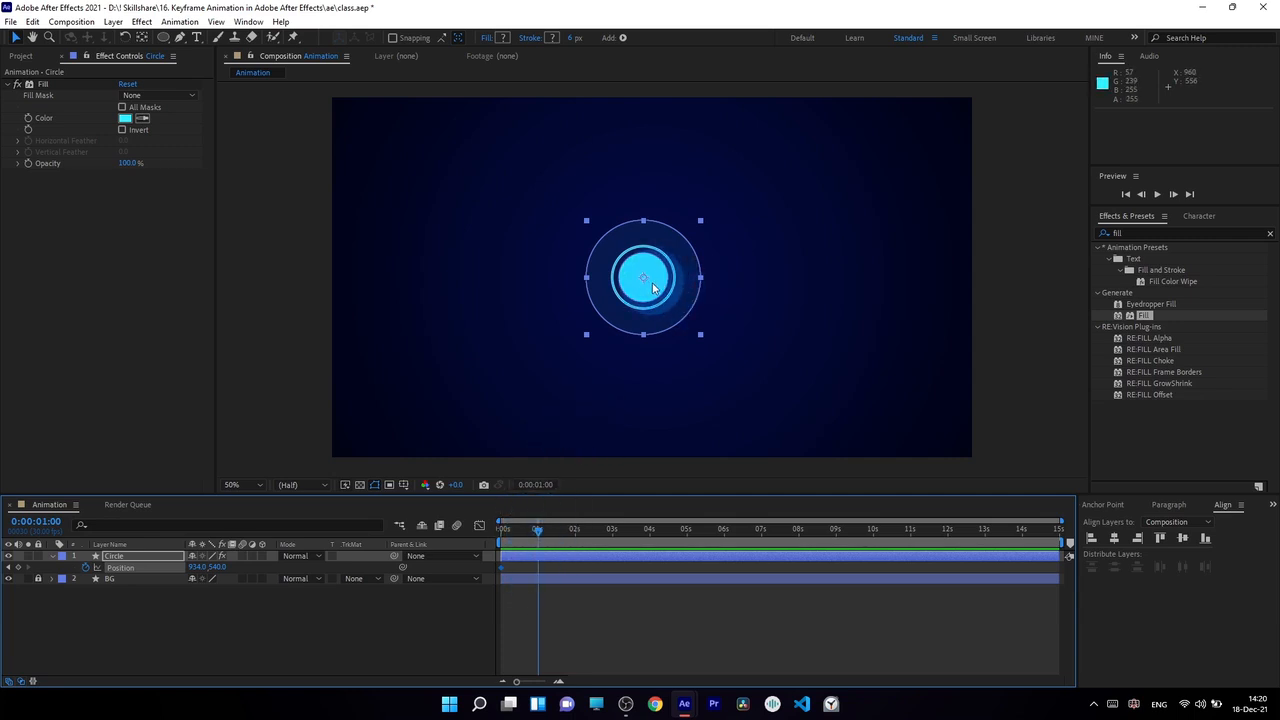
pyautogui.click(120, 556)
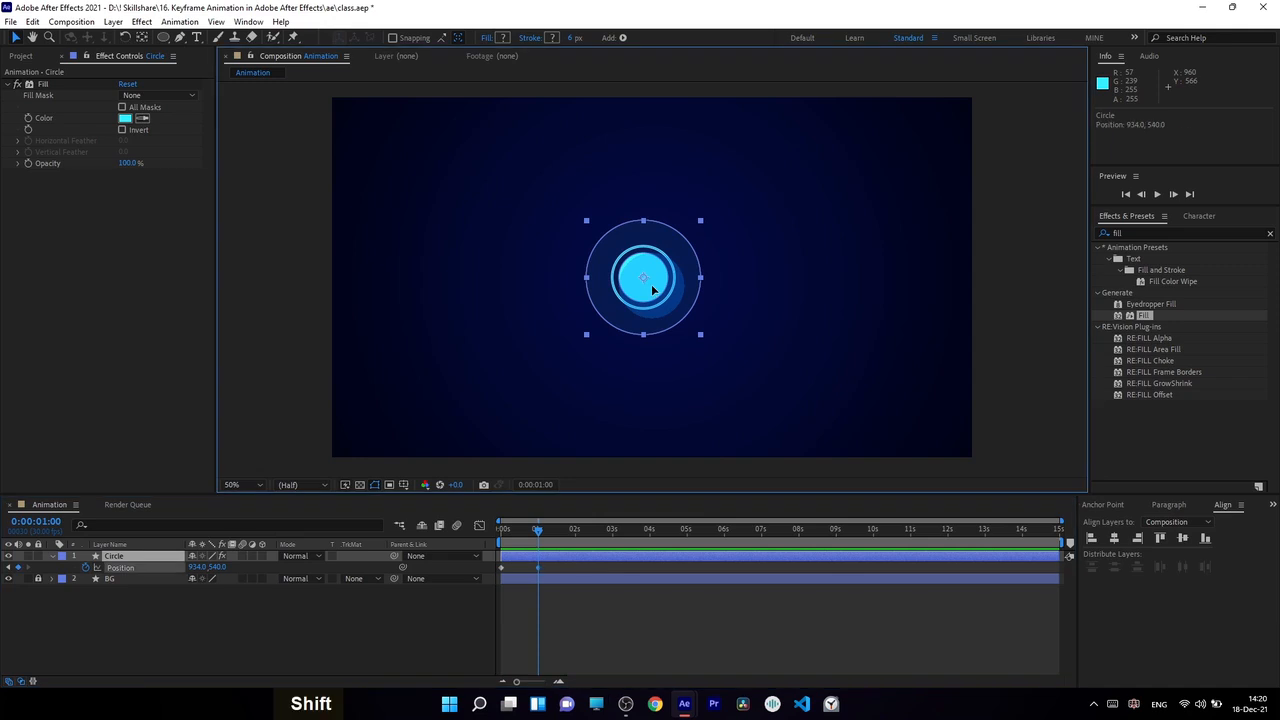
pyautogui.moveTo(653, 291); pyautogui.dragTo(653, 188)
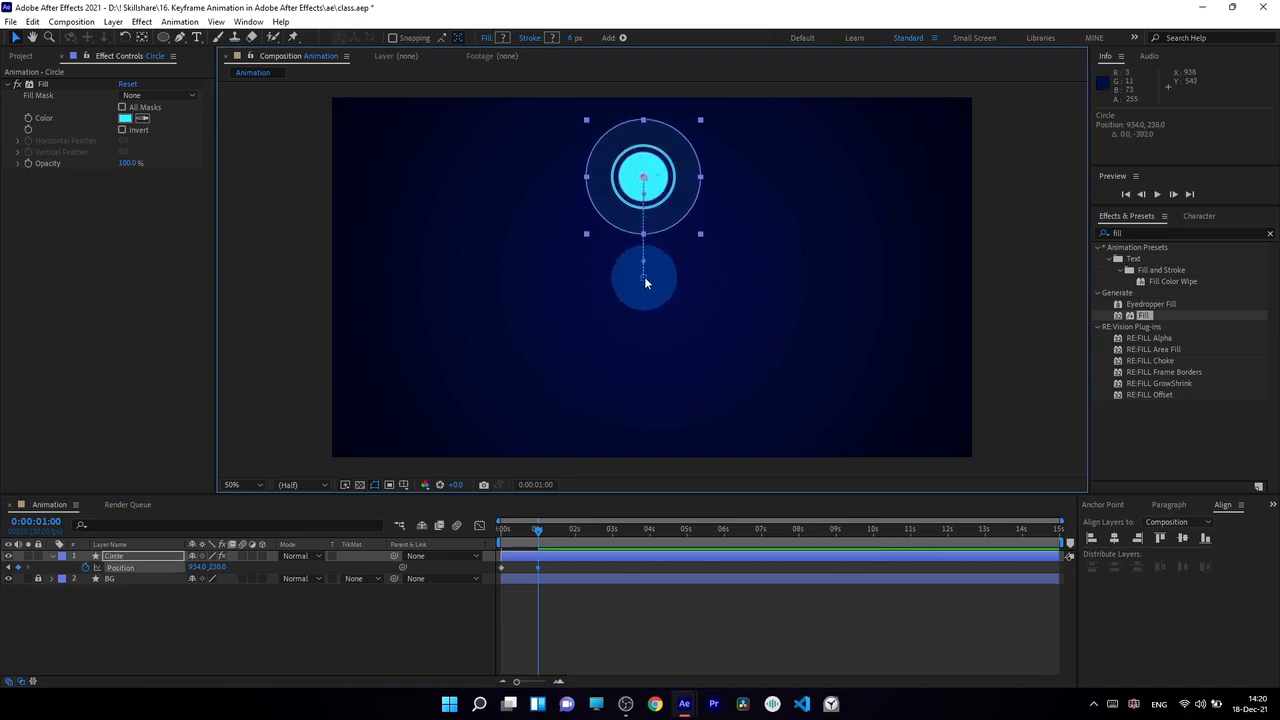
# Step: Examine the Circle layer's two Position keyframes at 0 seconds and 1 second on the timeline
pyautogui.click(548, 568)
pyautogui.moveTo(549, 566); pyautogui.dragTo(527, 584)
pyautogui.click(580, 614)
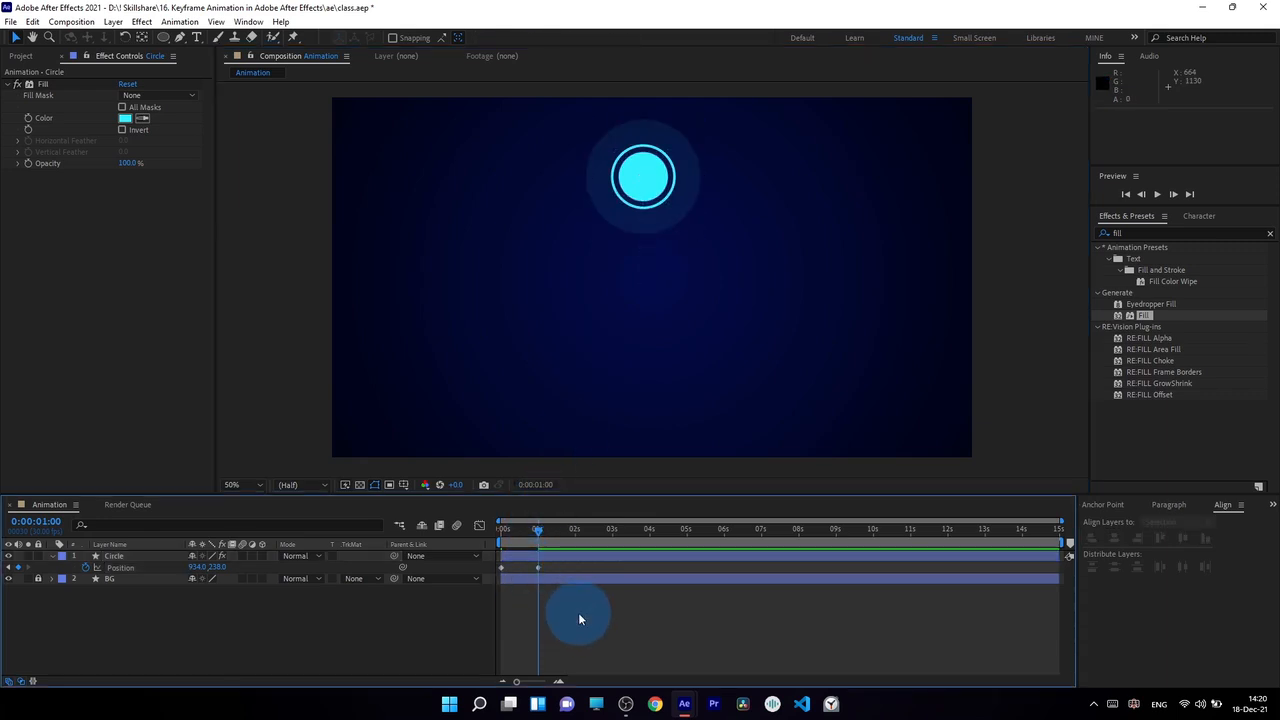
pyautogui.click(537, 569)
pyautogui.moveTo(551, 568); pyautogui.dragTo(528, 573)
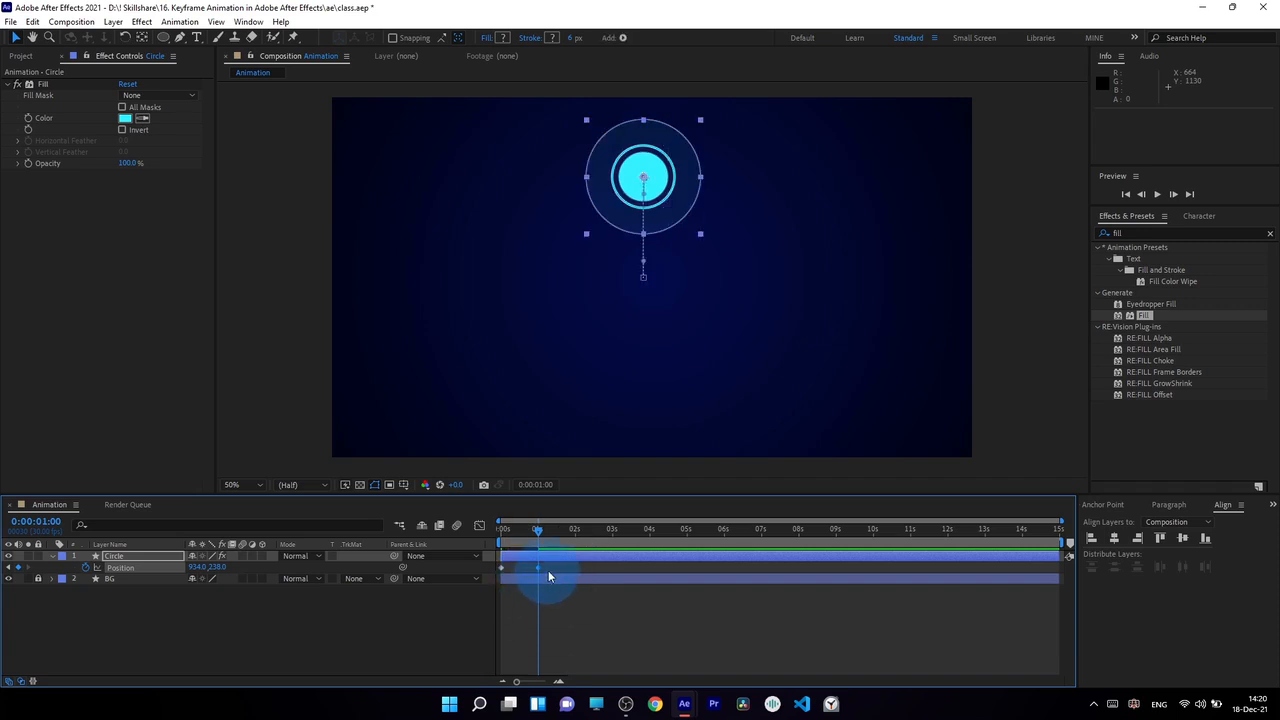
pyautogui.moveTo(550, 567); pyautogui.dragTo(527, 572)
pyautogui.moveTo(540, 528); pyautogui.dragTo(486, 582)
pyautogui.click(502, 570)
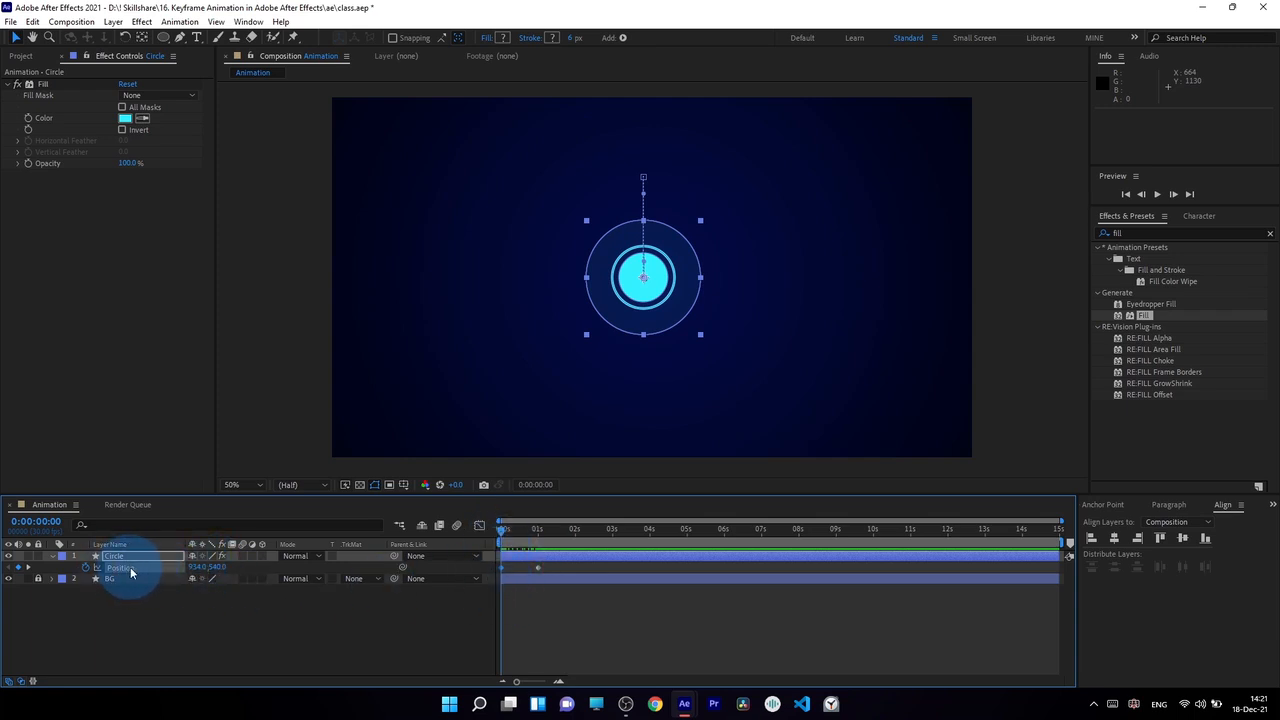
# Step: Try changing the vertical Position value of the Circle layer at the 1-second keyframe
pyautogui.moveTo(509, 573); pyautogui.dragTo(291, 567)
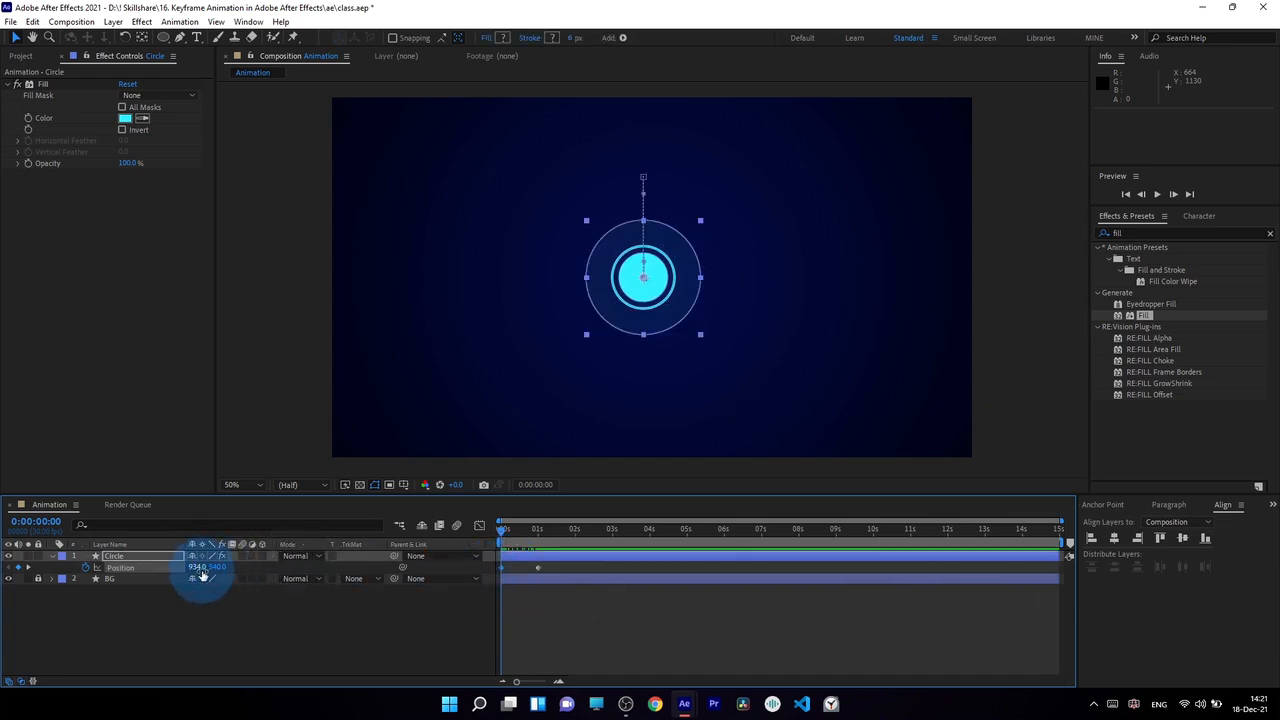
pyautogui.click(240, 581)
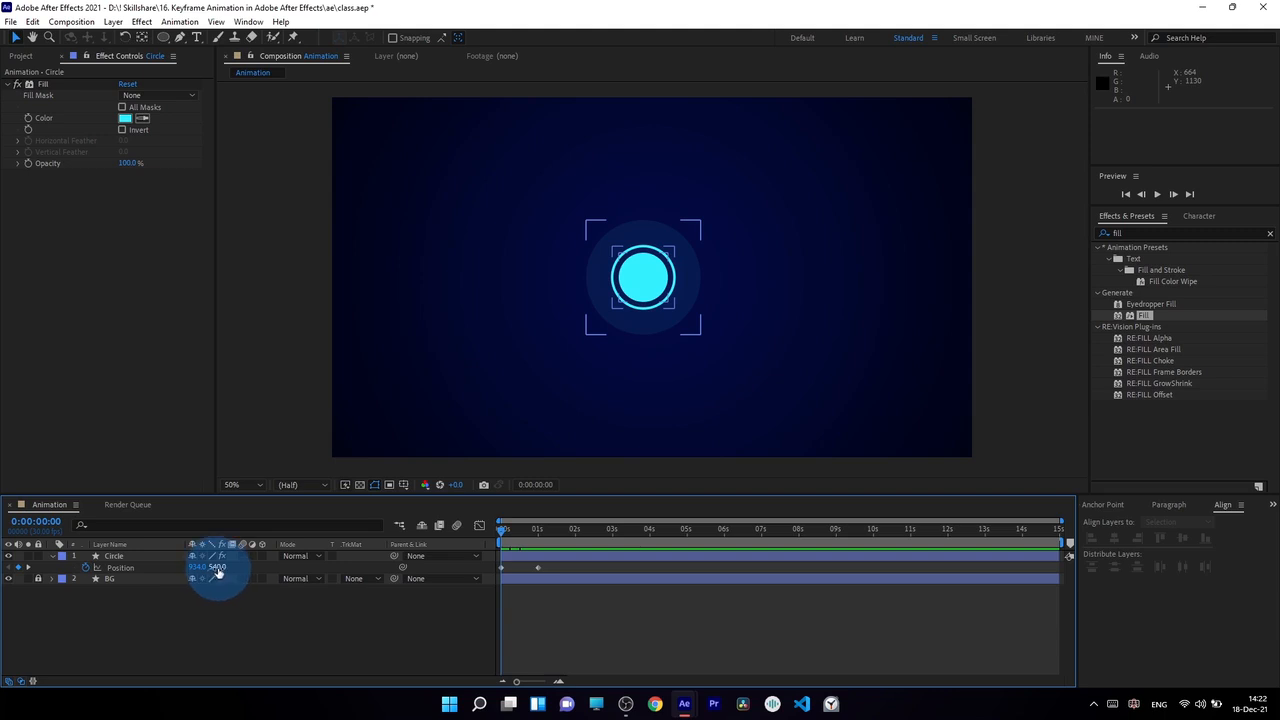
pyautogui.press('k')
pyautogui.moveTo(531, 562); pyautogui.dragTo(546, 576)
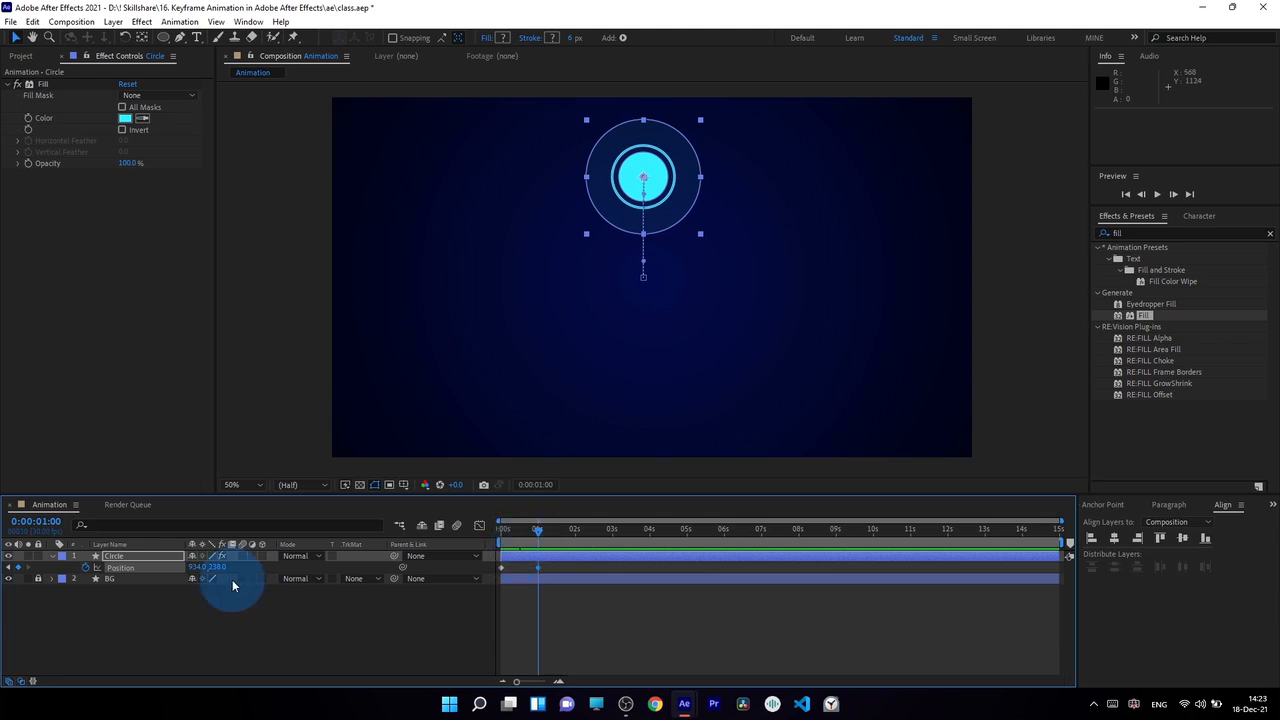
pyautogui.moveTo(216, 573); pyautogui.dragTo(604, 586)
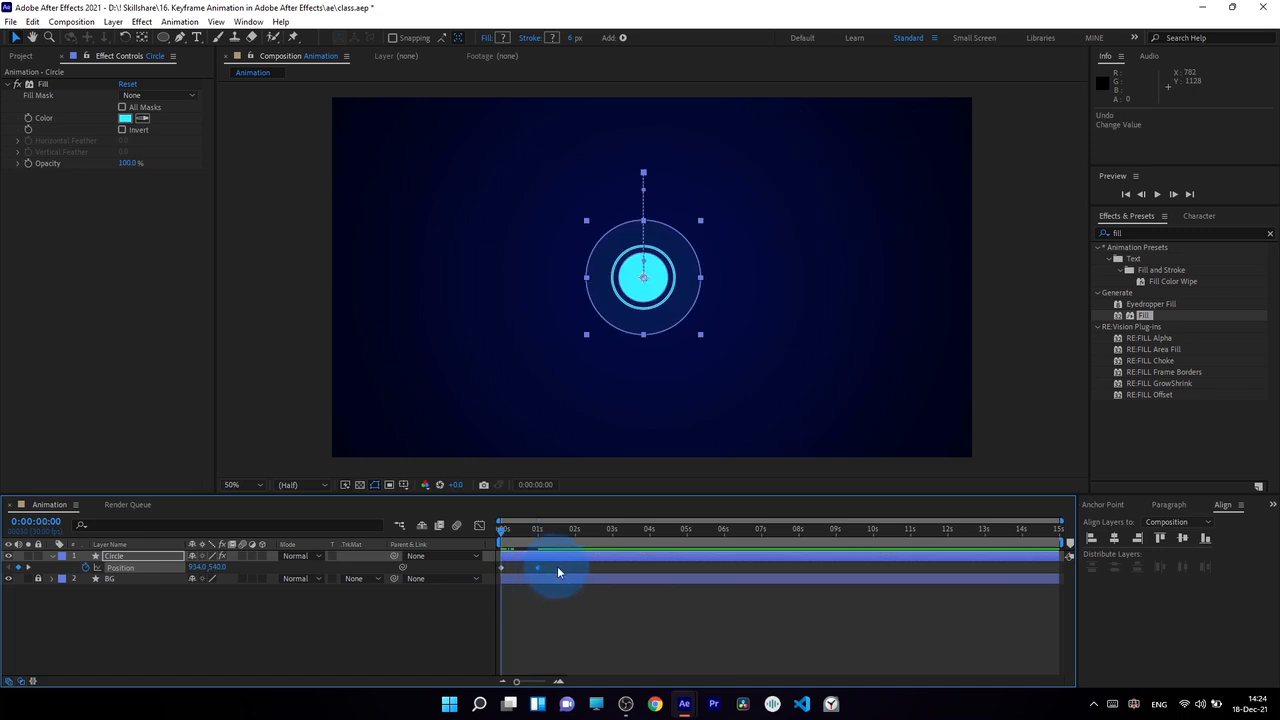
# Step: Delete both Position keyframes from the Circle layer and return to the start of the timeline
pyautogui.moveTo(557, 567)
pyautogui.mouseDown()
pyautogui.moveTo(468, 573)
pyautogui.moveTo(457, 586)
pyautogui.mouseUp()
pyautogui.press('Delete')
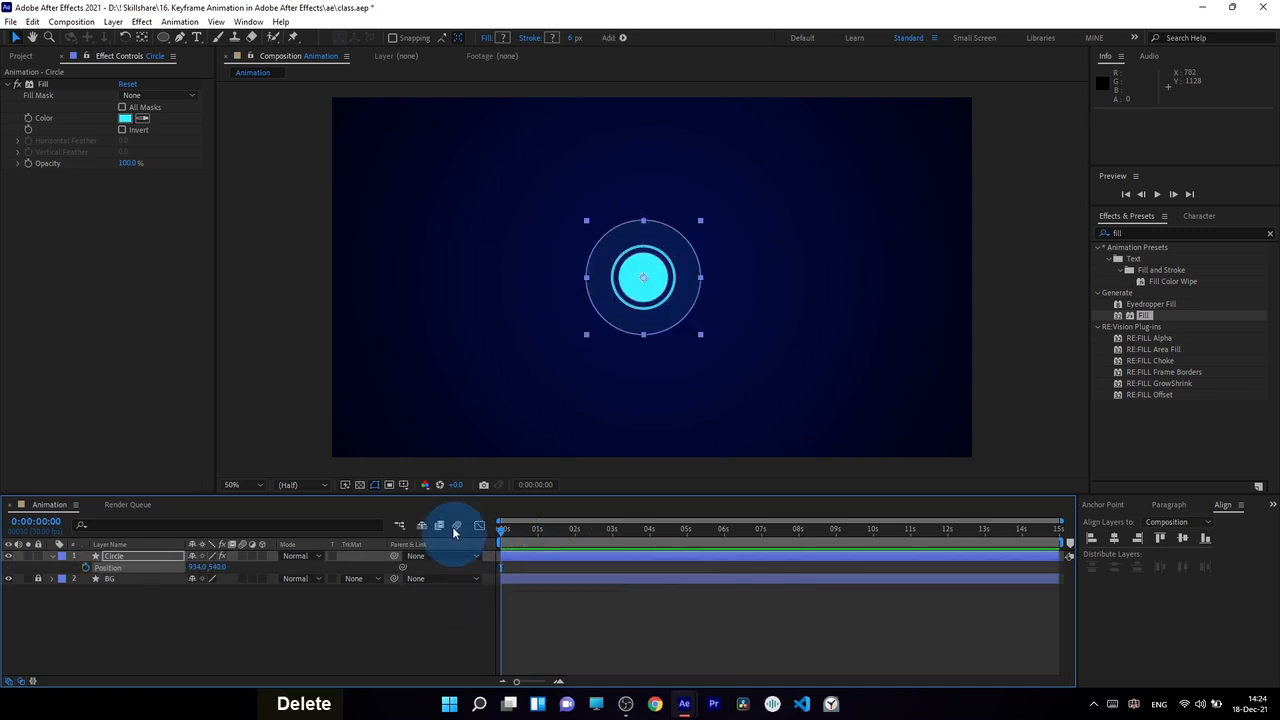
pyautogui.moveTo(502, 530); pyautogui.dragTo(277, 543)
# Step: Centre the Circle layer horizontally and vertically in the composition
pyautogui.click(1115, 541)
pyautogui.click(1114, 541)
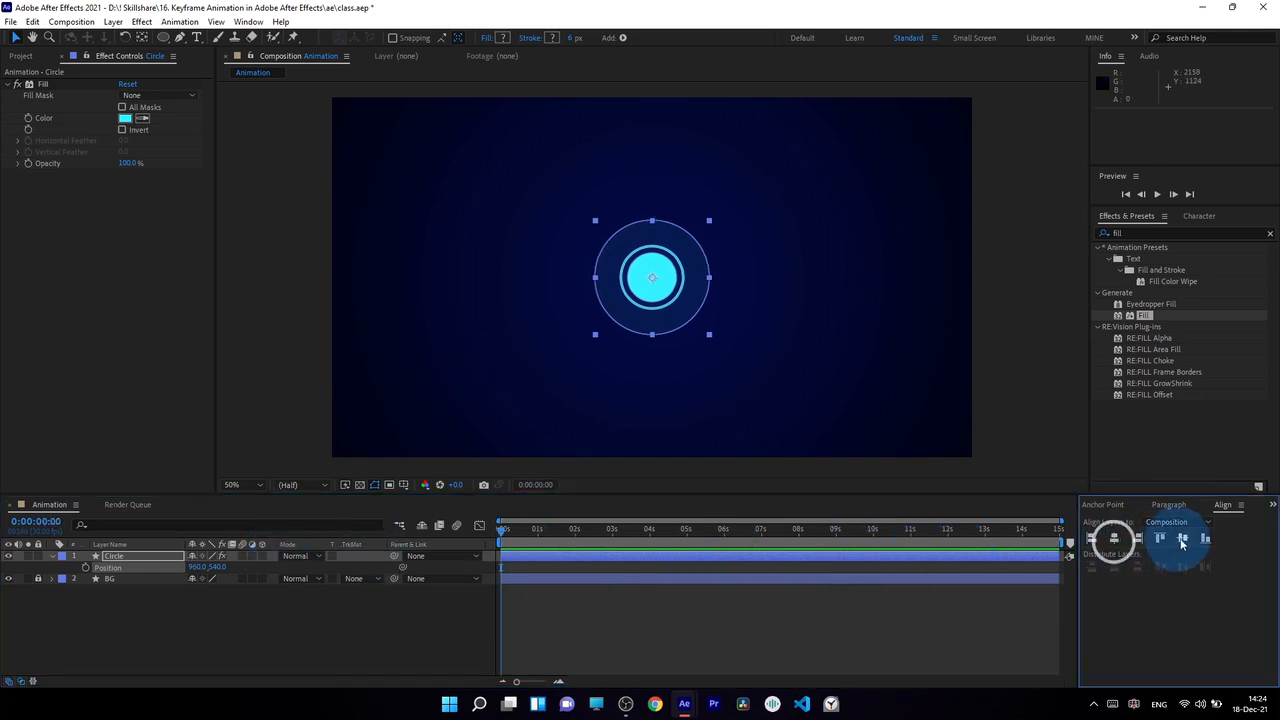
pyautogui.click(1182, 540)
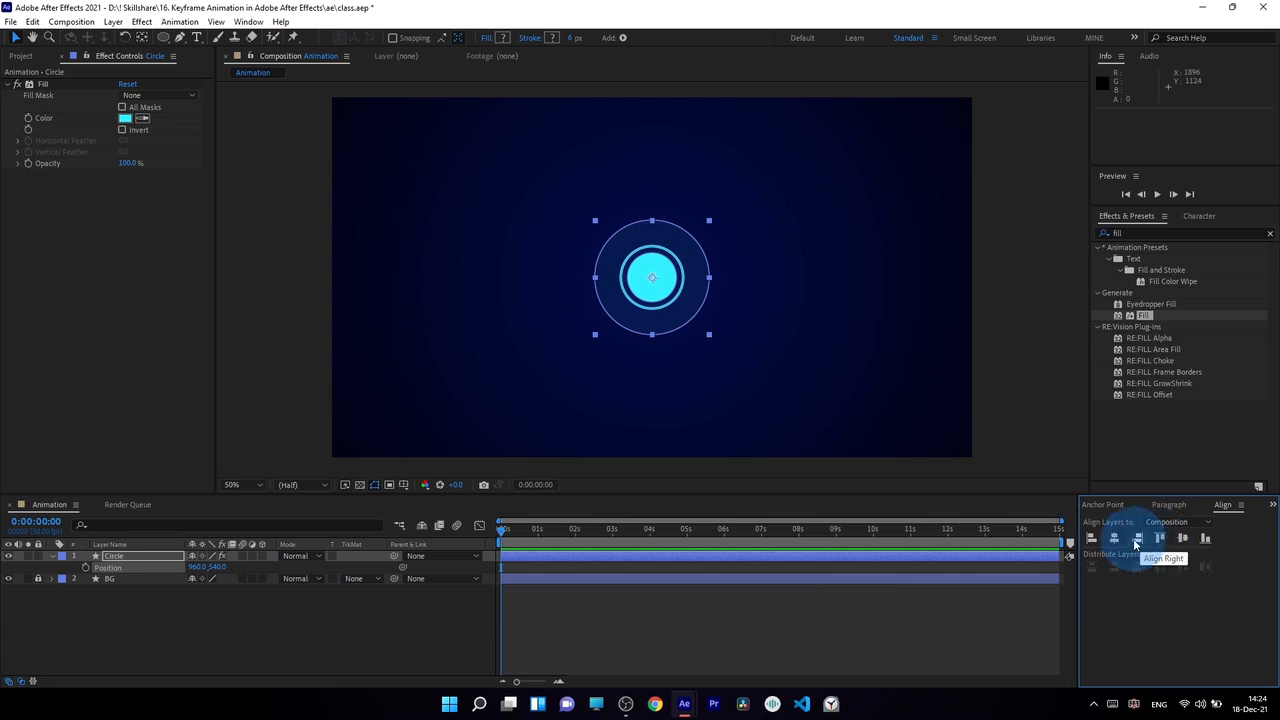
# Step: Keyframe the circle's centred Position at 0 seconds and move it up to 960, 244 at 0:00:01:01
pyautogui.click(86, 568)
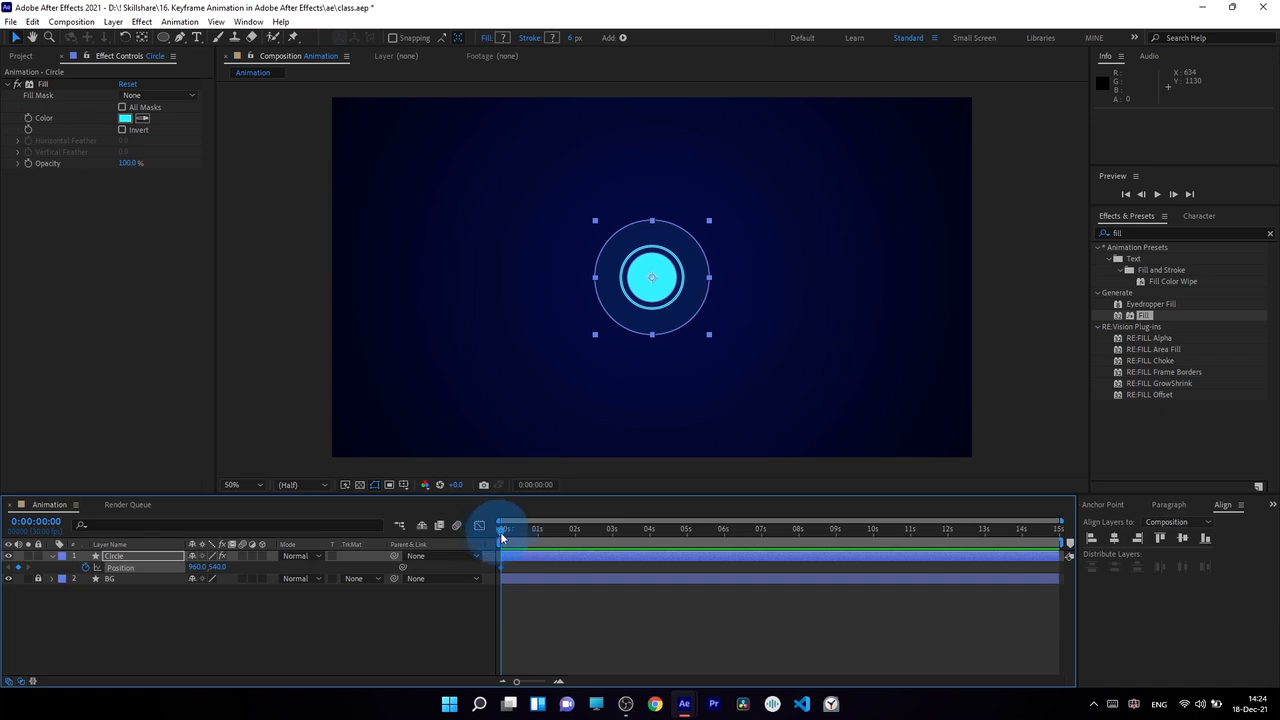
pyautogui.click(539, 537)
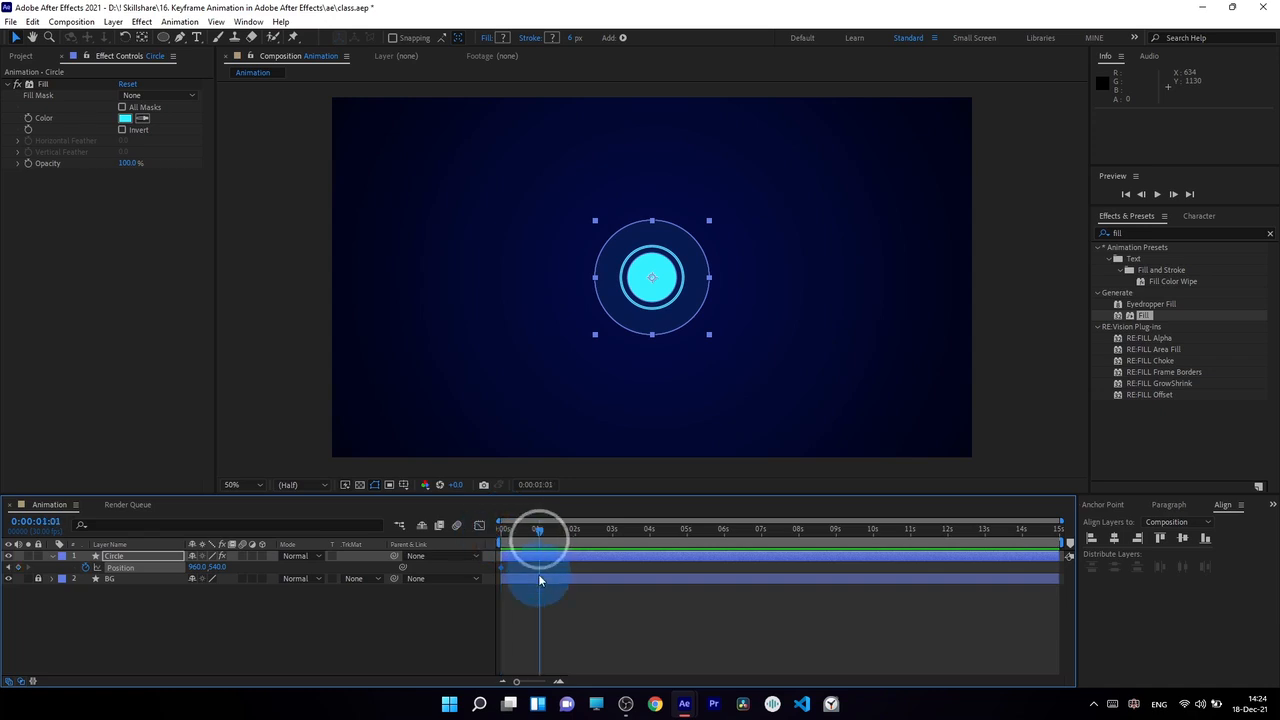
pyautogui.moveTo(661, 288); pyautogui.dragTo(680, 195)
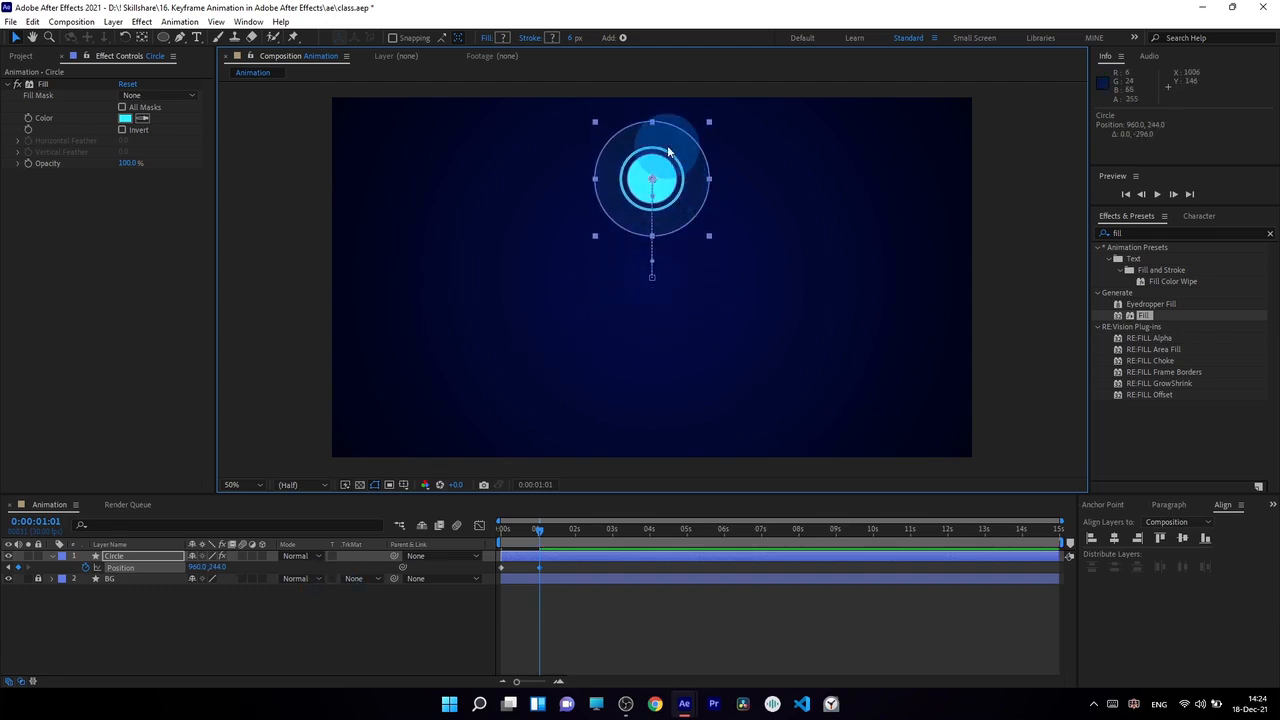
# Step: Move the circle horizontally to 1568, 244 at 3 seconds to add a third Position keyframe
pyautogui.press('Home')
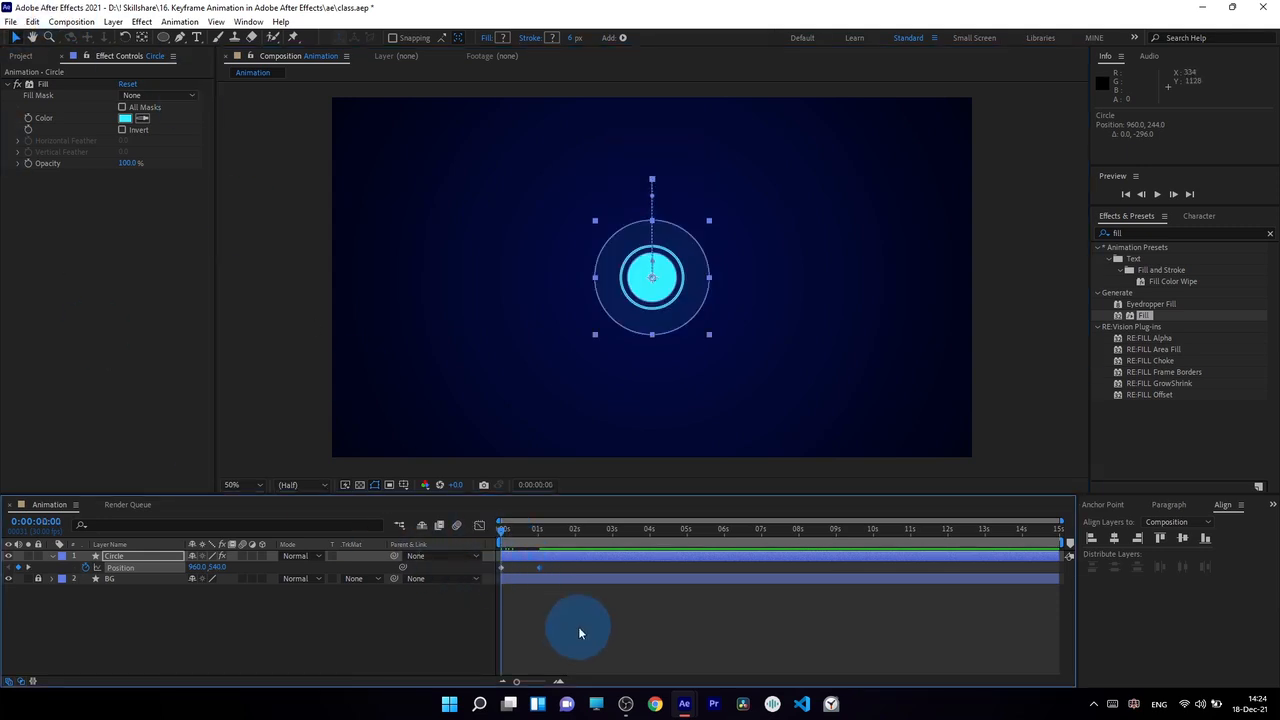
pyautogui.moveTo(503, 530); pyautogui.dragTo(578, 537)
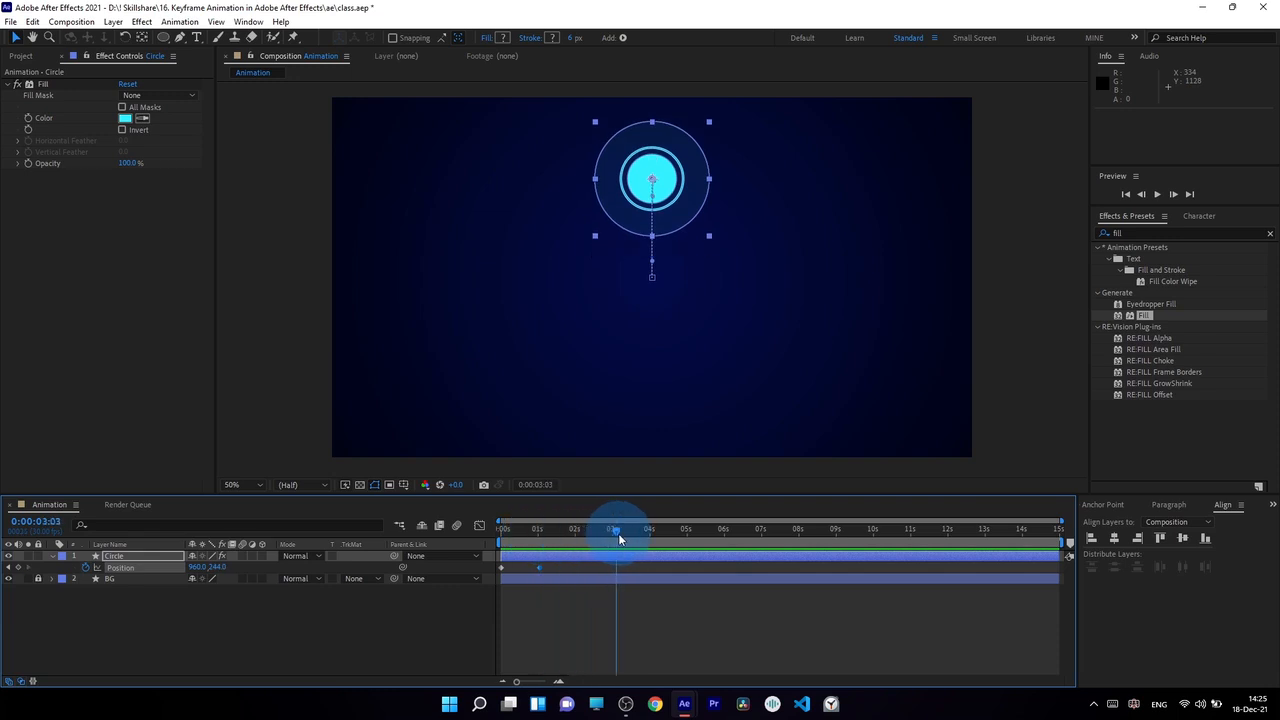
pyautogui.click(611, 531)
pyautogui.click(673, 203)
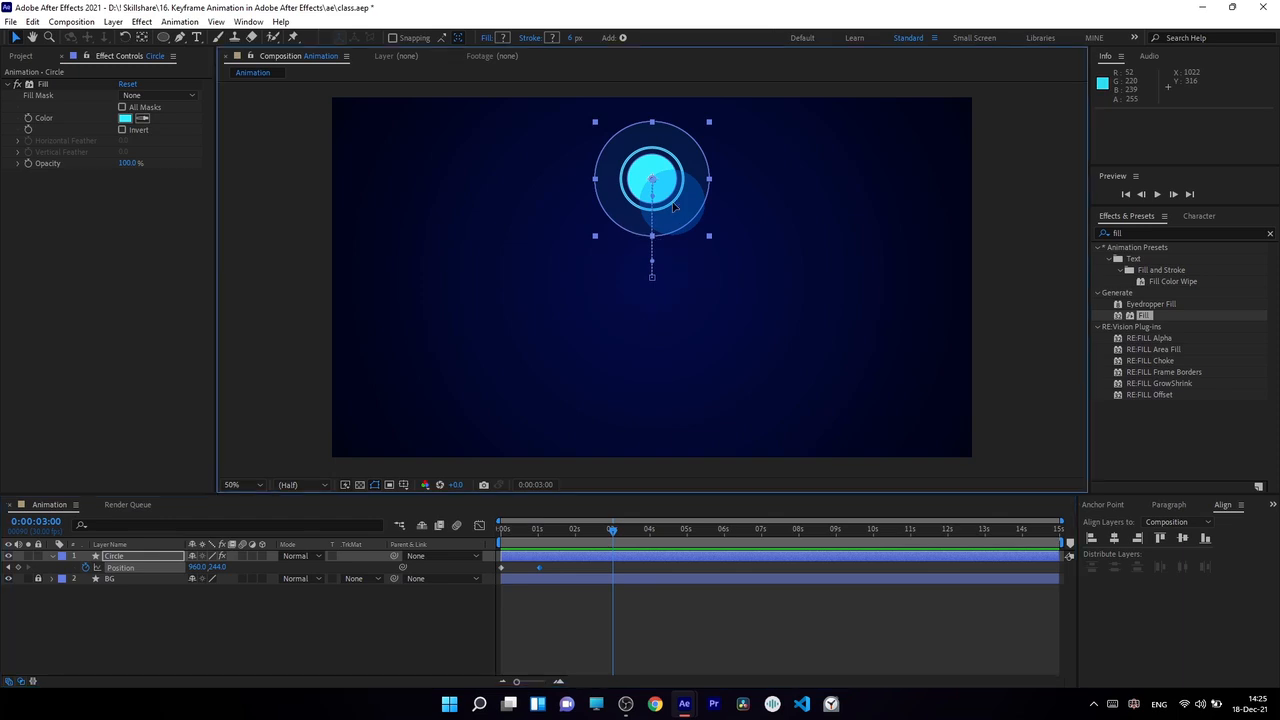
pyautogui.moveTo(673, 205); pyautogui.dragTo(876, 205)
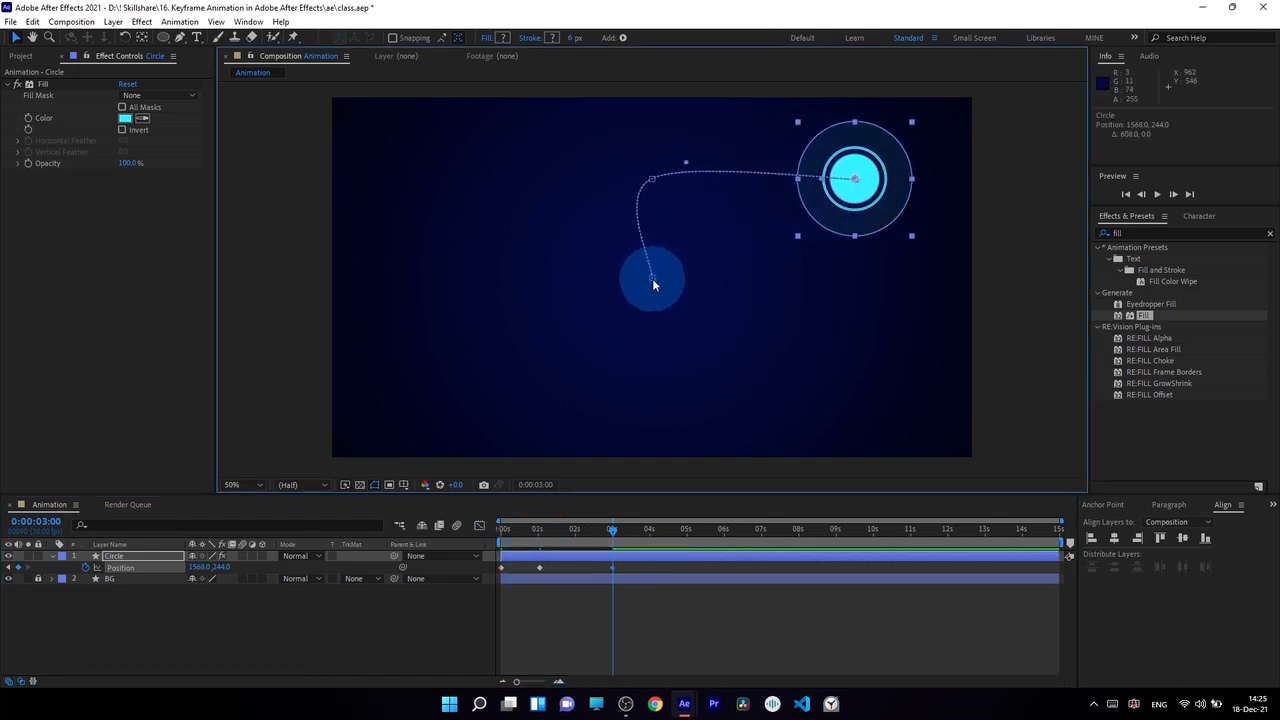
# Step: Scrub through the three Position keyframes to review the circle's movement along its motion path
pyautogui.click(502, 528)
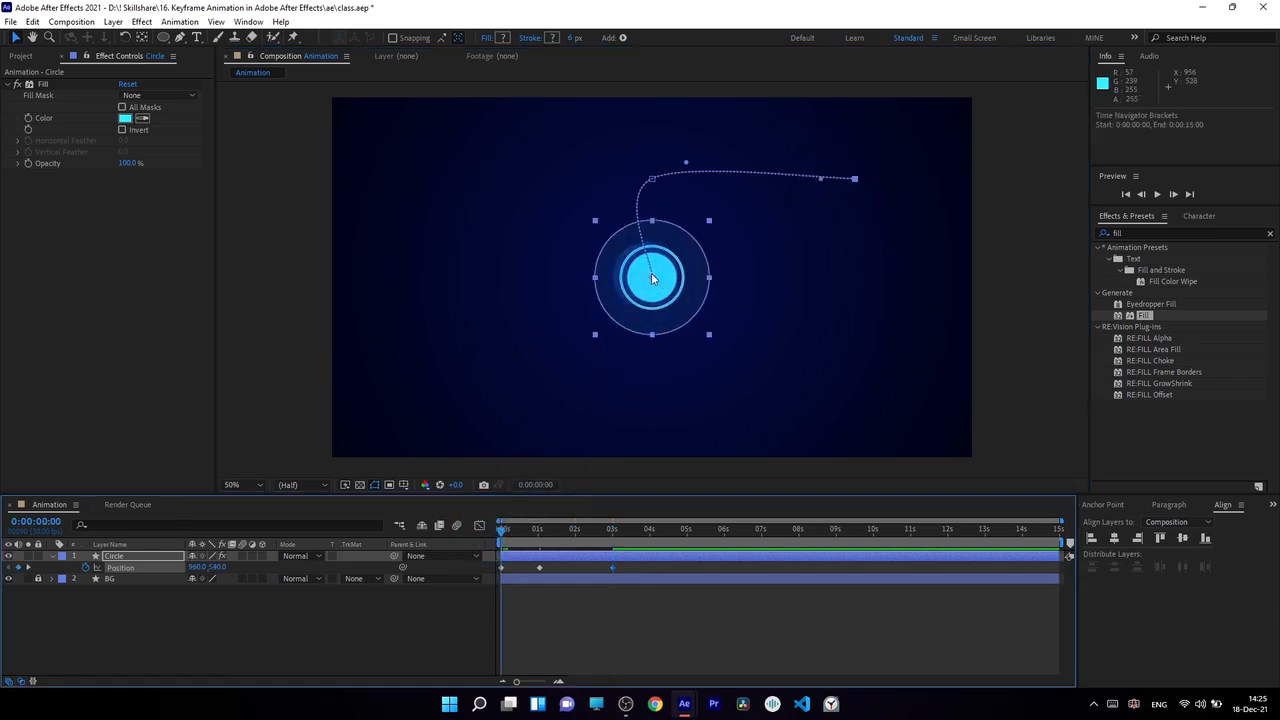
pyautogui.click(541, 529)
pyautogui.click(540, 527)
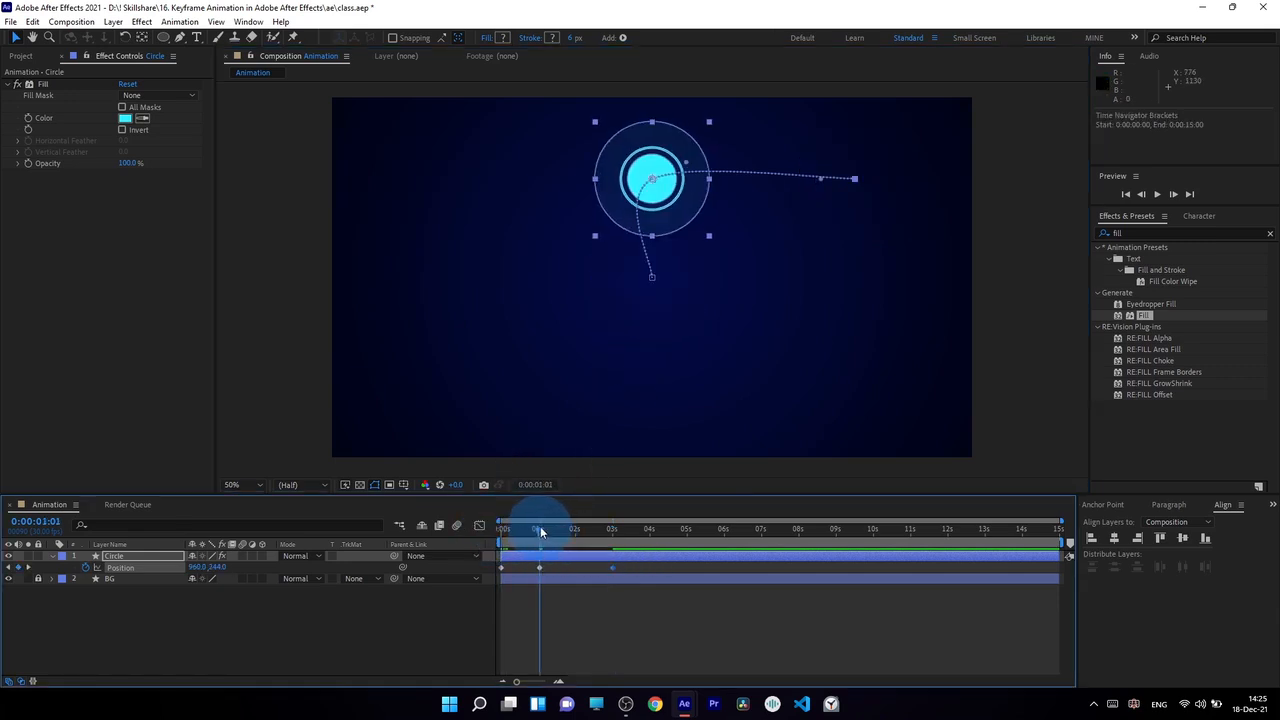
pyautogui.click(612, 530)
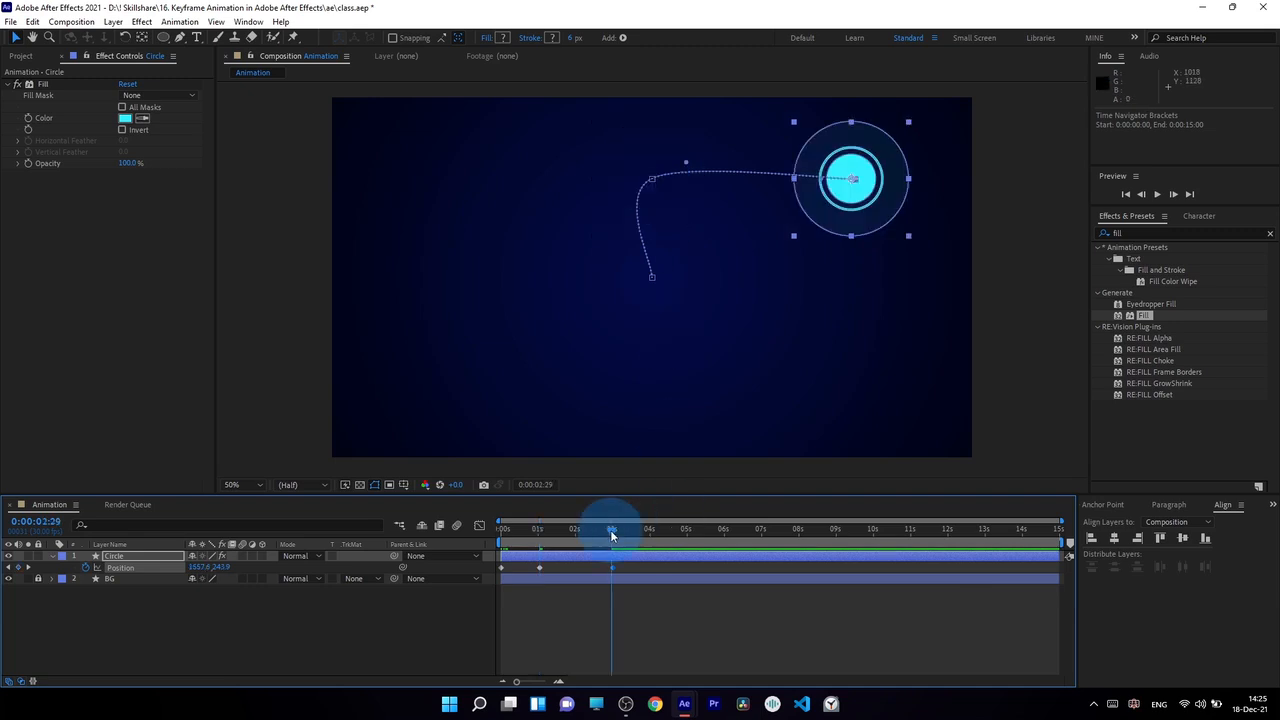
pyautogui.click(614, 535)
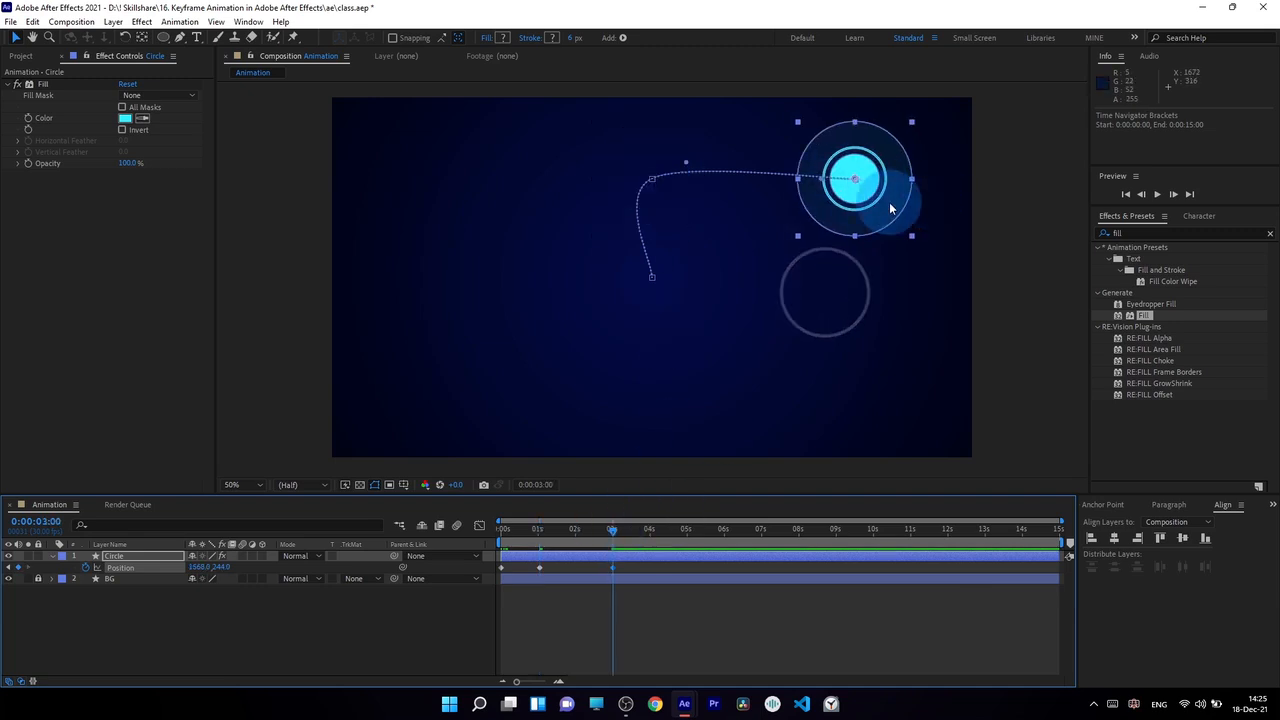
pyautogui.moveTo(501, 529)
pyautogui.mouseDown()
pyautogui.moveTo(606, 529)
pyautogui.moveTo(505, 535)
pyautogui.moveTo(570, 526)
pyautogui.moveTo(513, 528)
pyautogui.mouseUp()
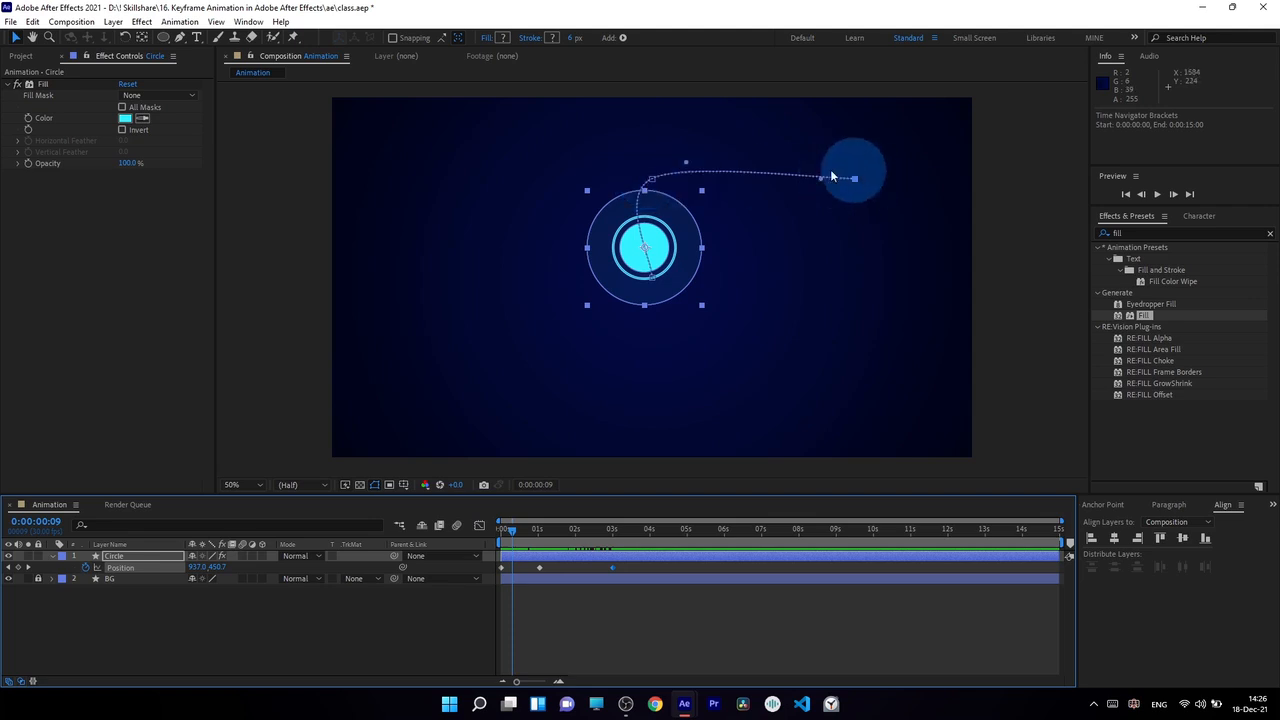
pyautogui.moveTo(517, 540); pyautogui.dragTo(576, 548)
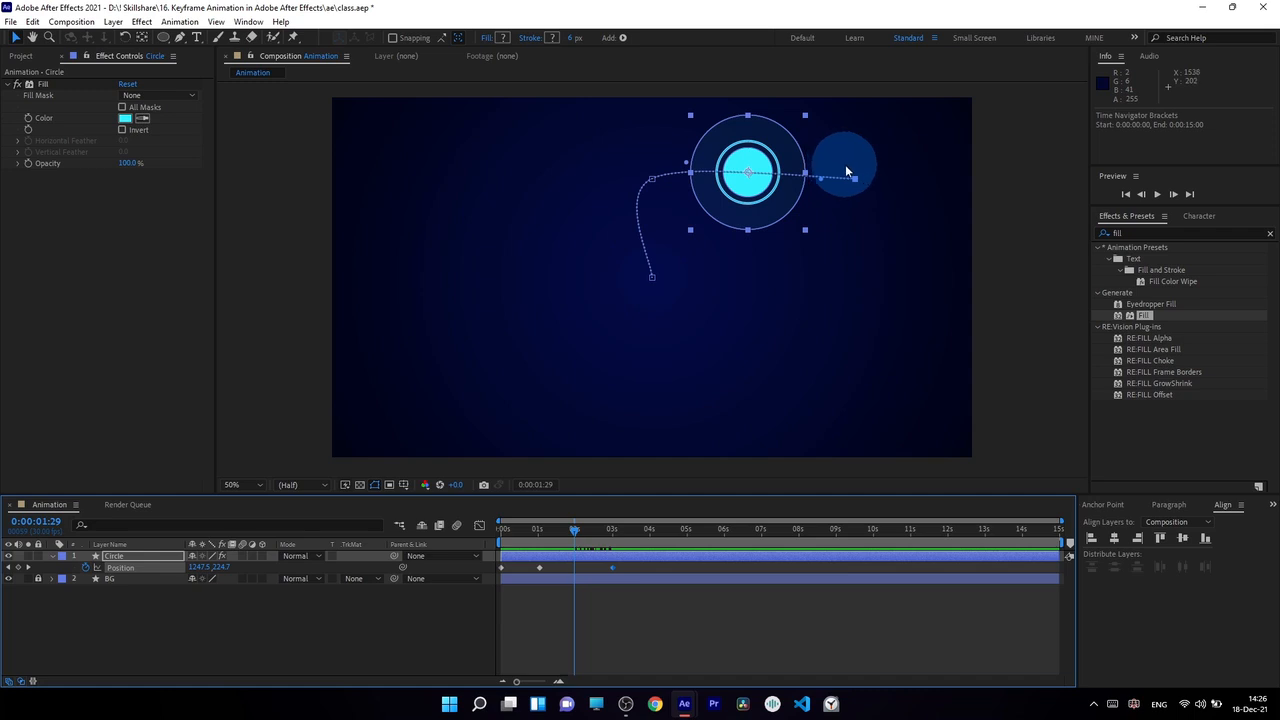
# Step: Set the spatial interpolation of all three Circle Position keyframes to Linear so the motion path has straight segments
pyautogui.moveTo(578, 530)
pyautogui.mouseDown()
pyautogui.moveTo(515, 531)
pyautogui.moveTo(574, 533)
pyautogui.moveTo(562, 531)
pyautogui.mouseUp()
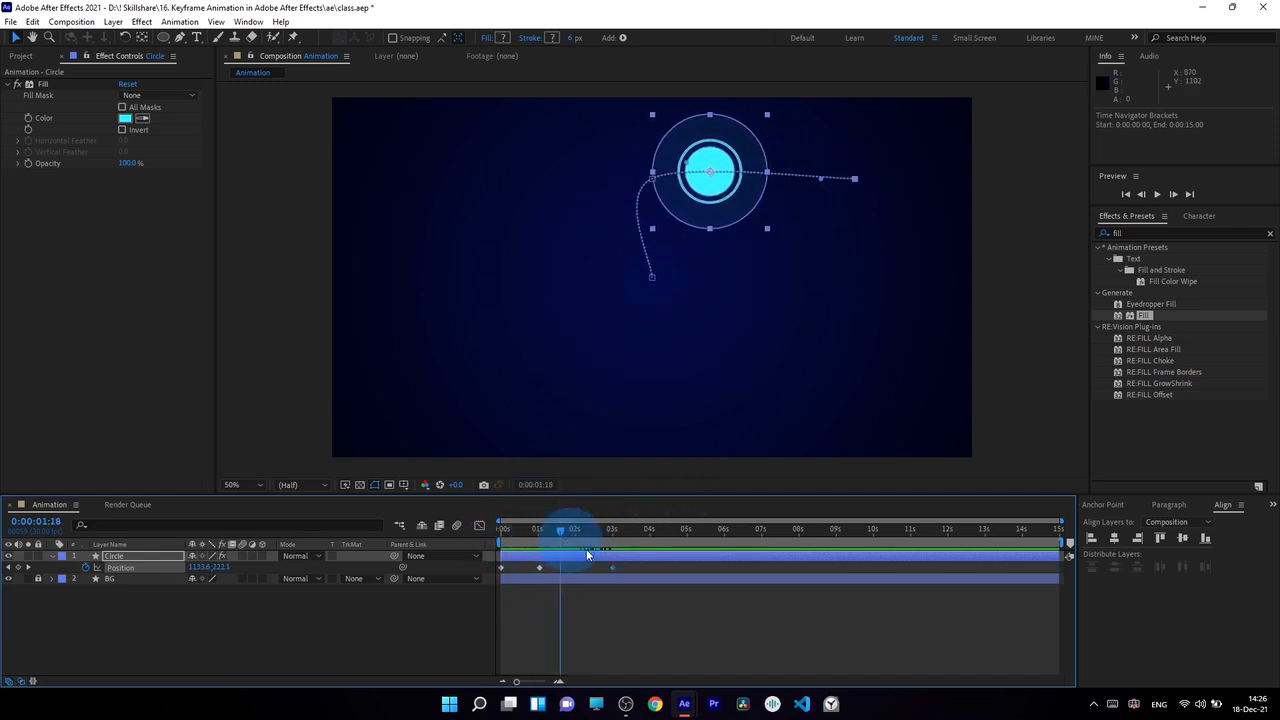
pyautogui.moveTo(632, 567); pyautogui.dragTo(467, 576)
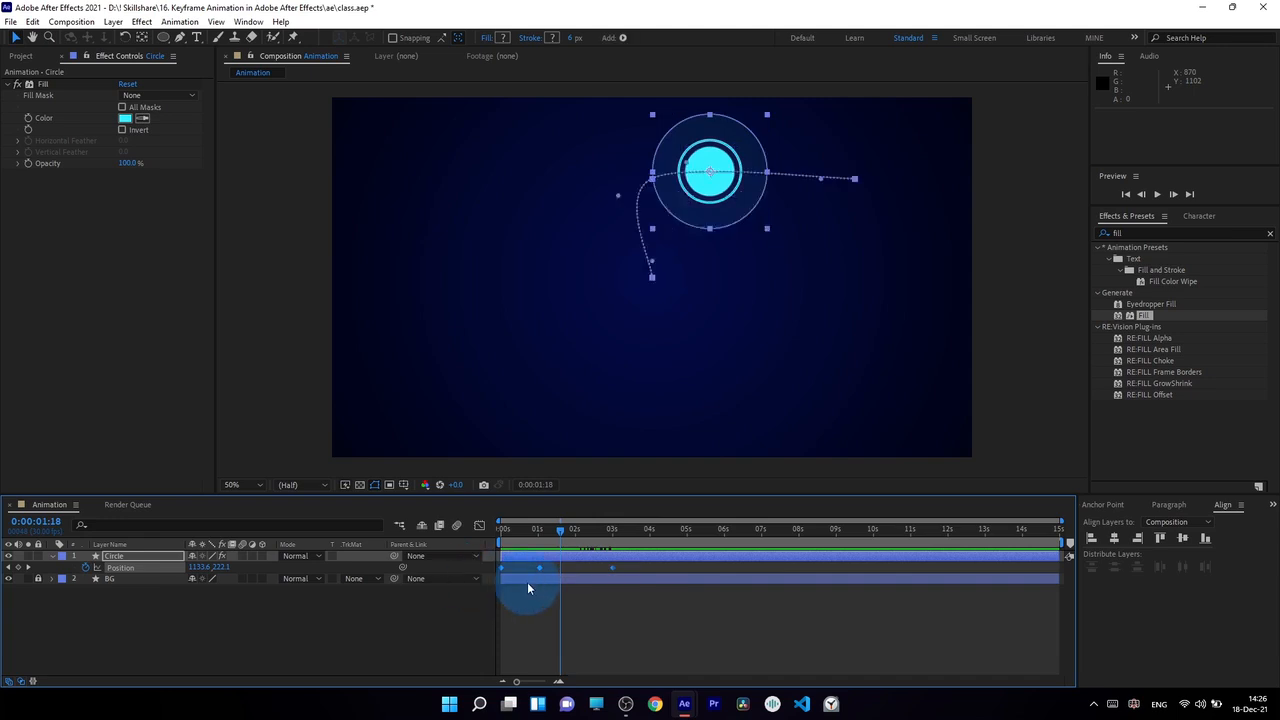
pyautogui.rightClick(540, 572)
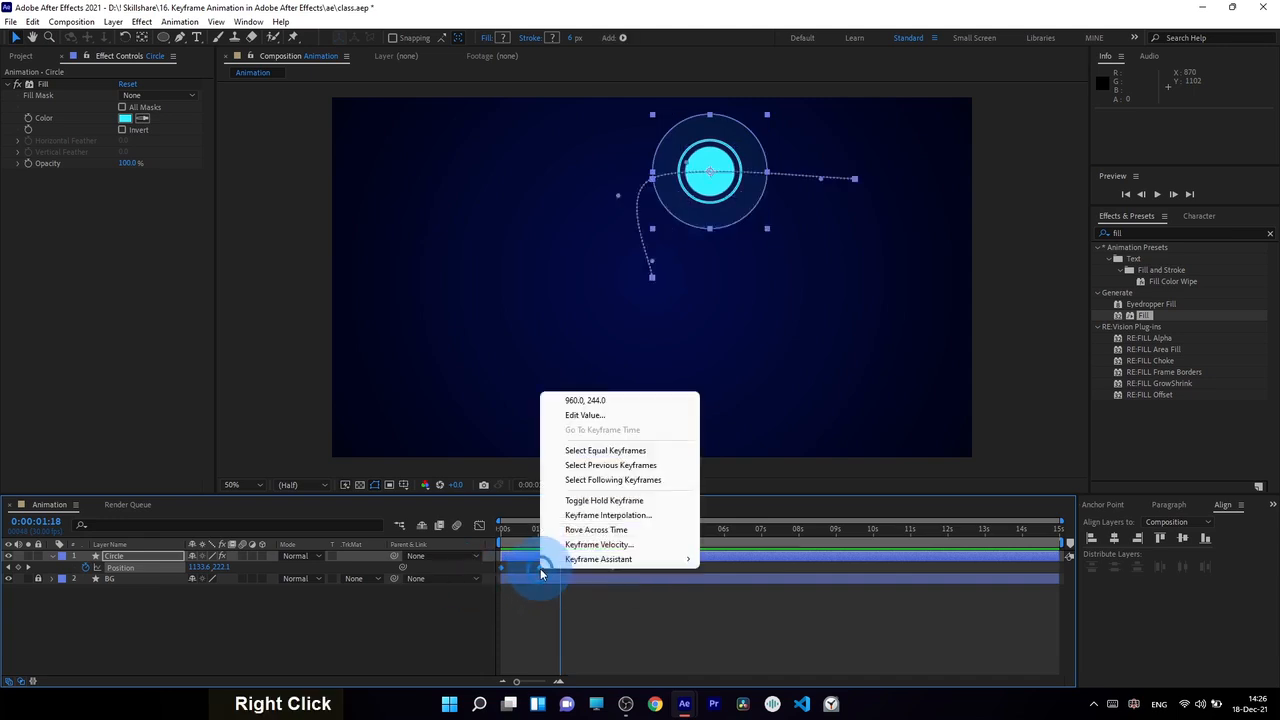
pyautogui.click(581, 519)
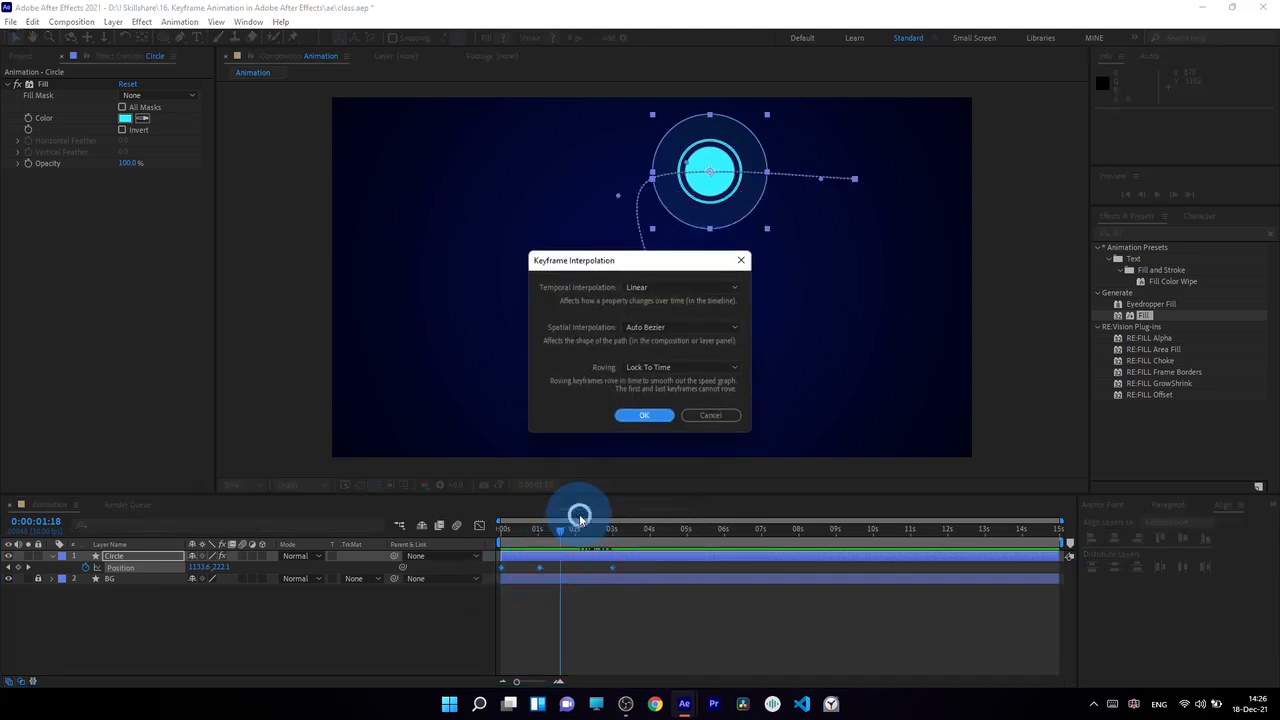
pyautogui.moveTo(612, 258); pyautogui.dragTo(398, 224)
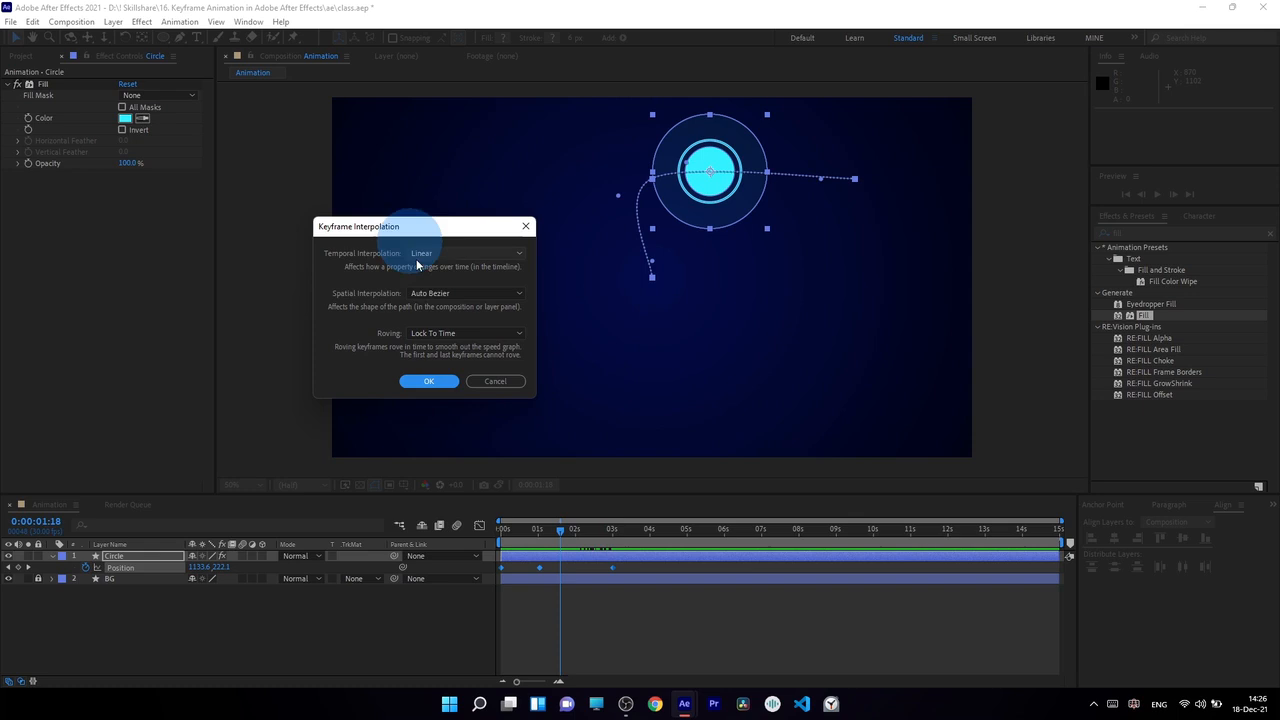
pyautogui.click(465, 293)
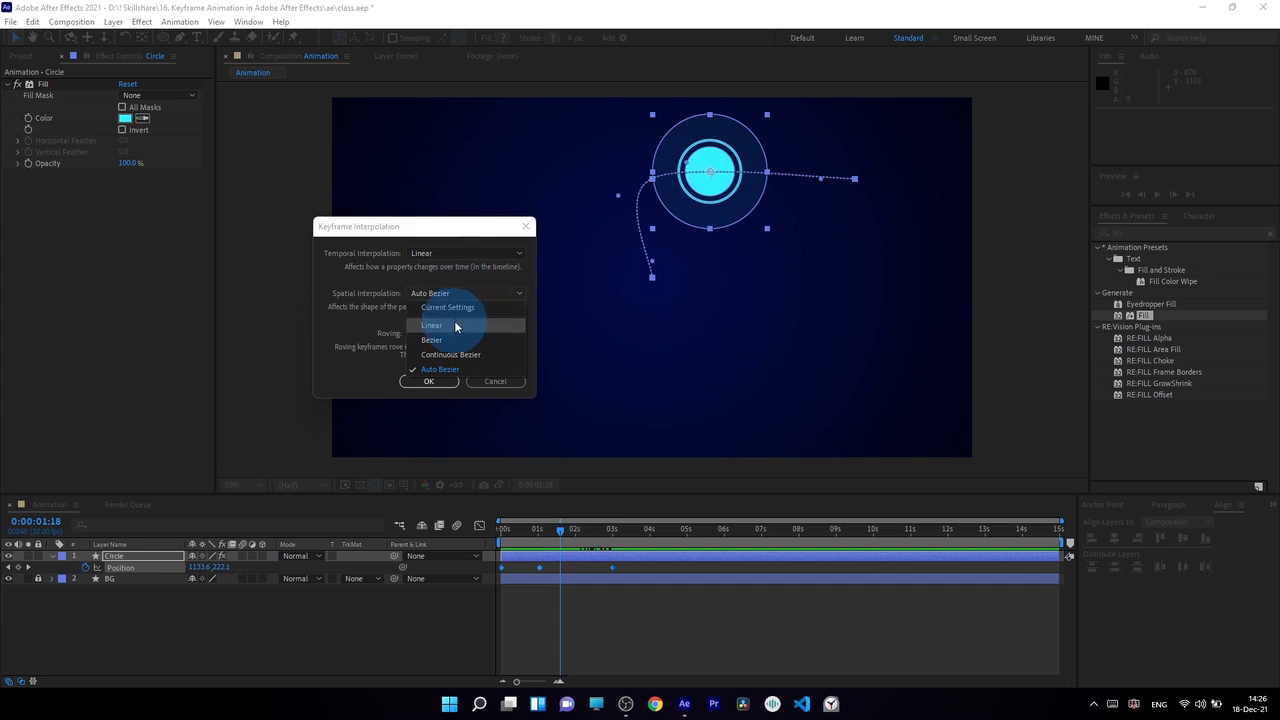
pyautogui.click(454, 320)
pyautogui.click(443, 382)
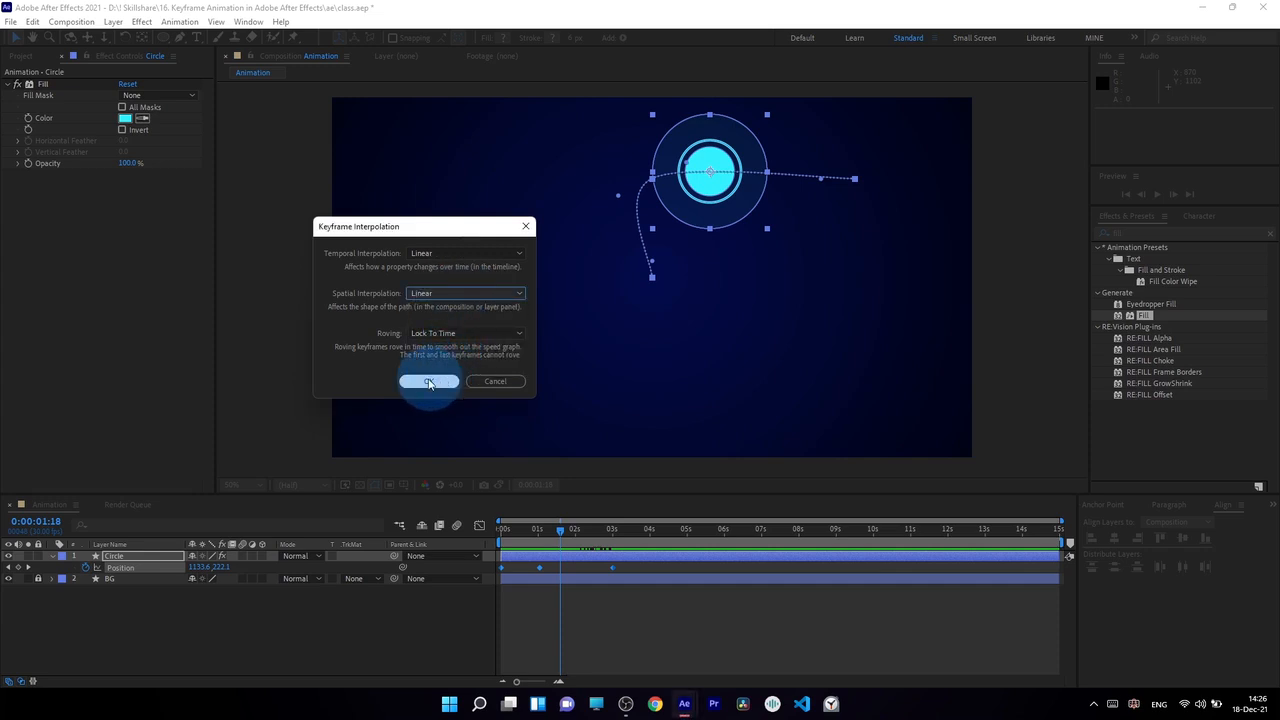
pyautogui.click(675, 243)
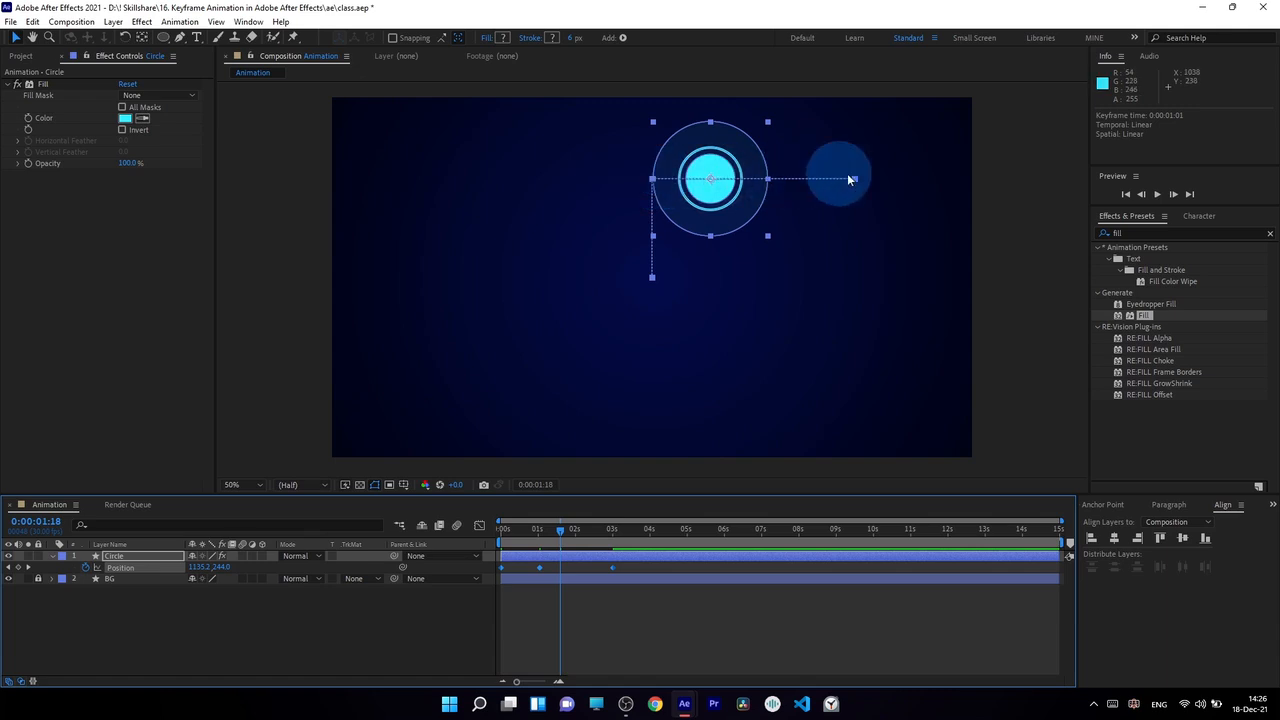
# Step: Scrub along the straight motion path and check the Keyframe Interpolation settings of the keyframe at 0:00:01:01 without changing them
pyautogui.moveTo(500, 530); pyautogui.dragTo(551, 531)
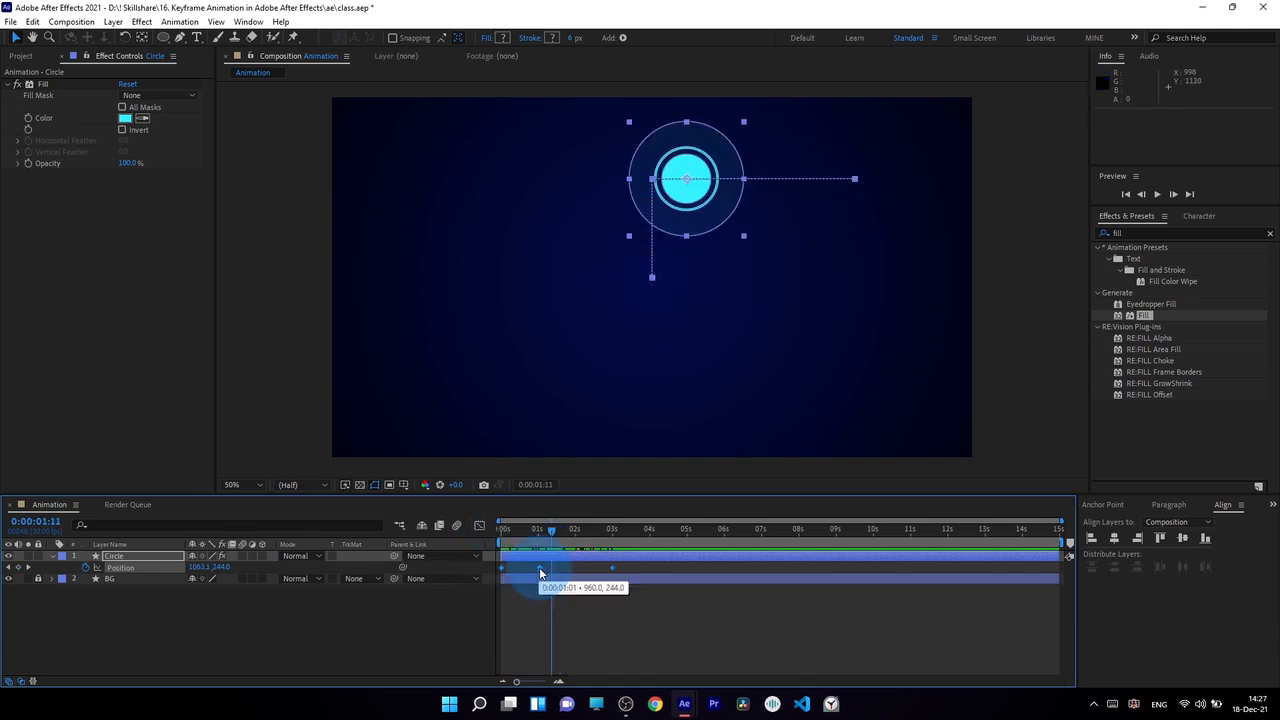
pyautogui.rightClick(540, 572)
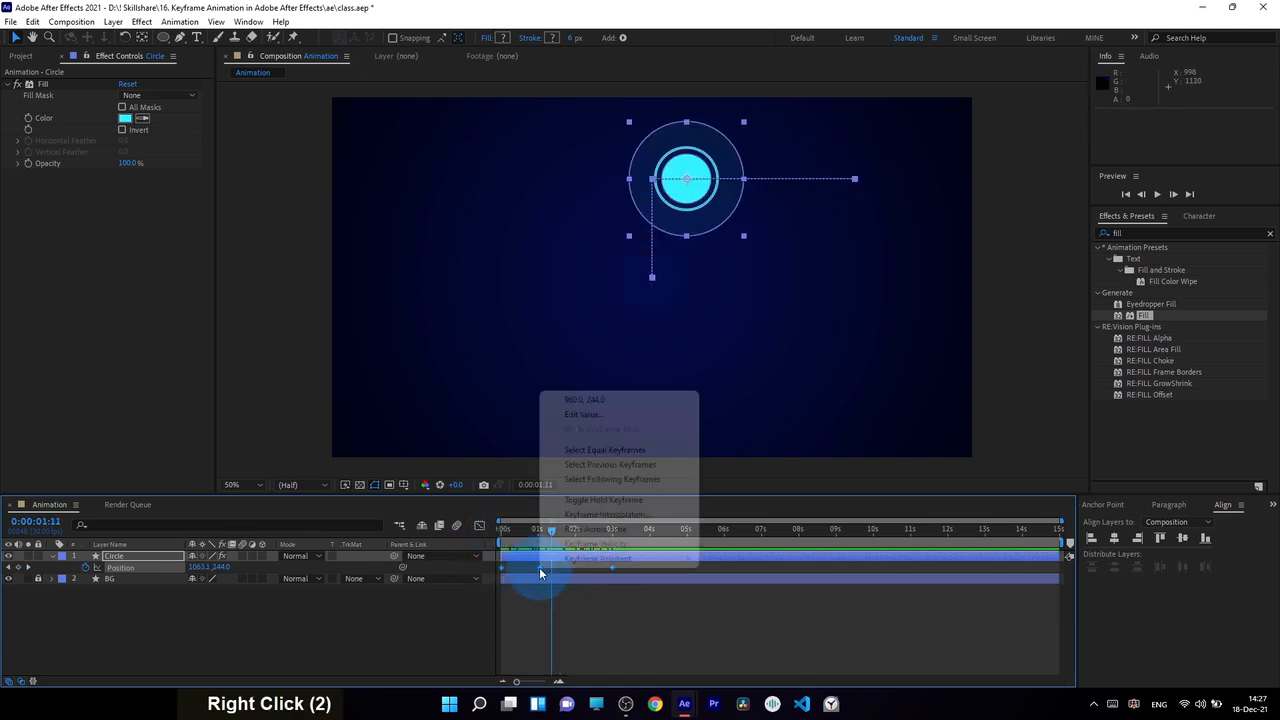
pyautogui.click(600, 519)
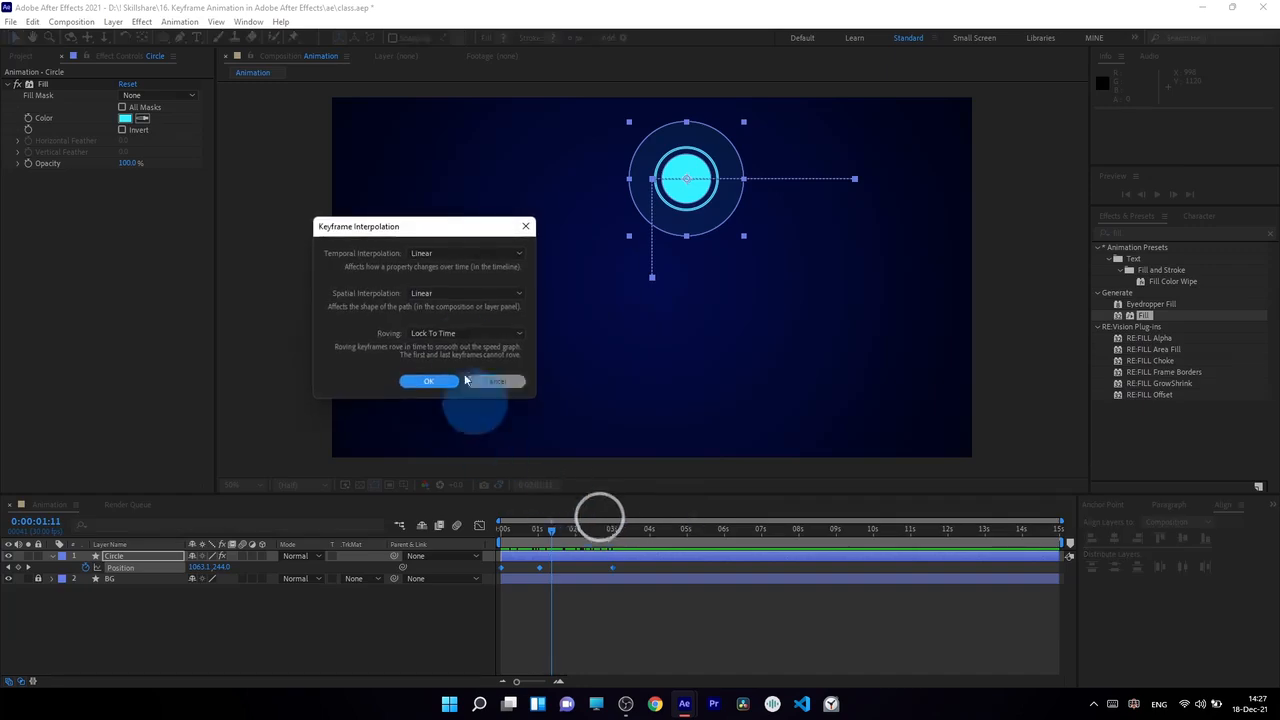
pyautogui.click(490, 381)
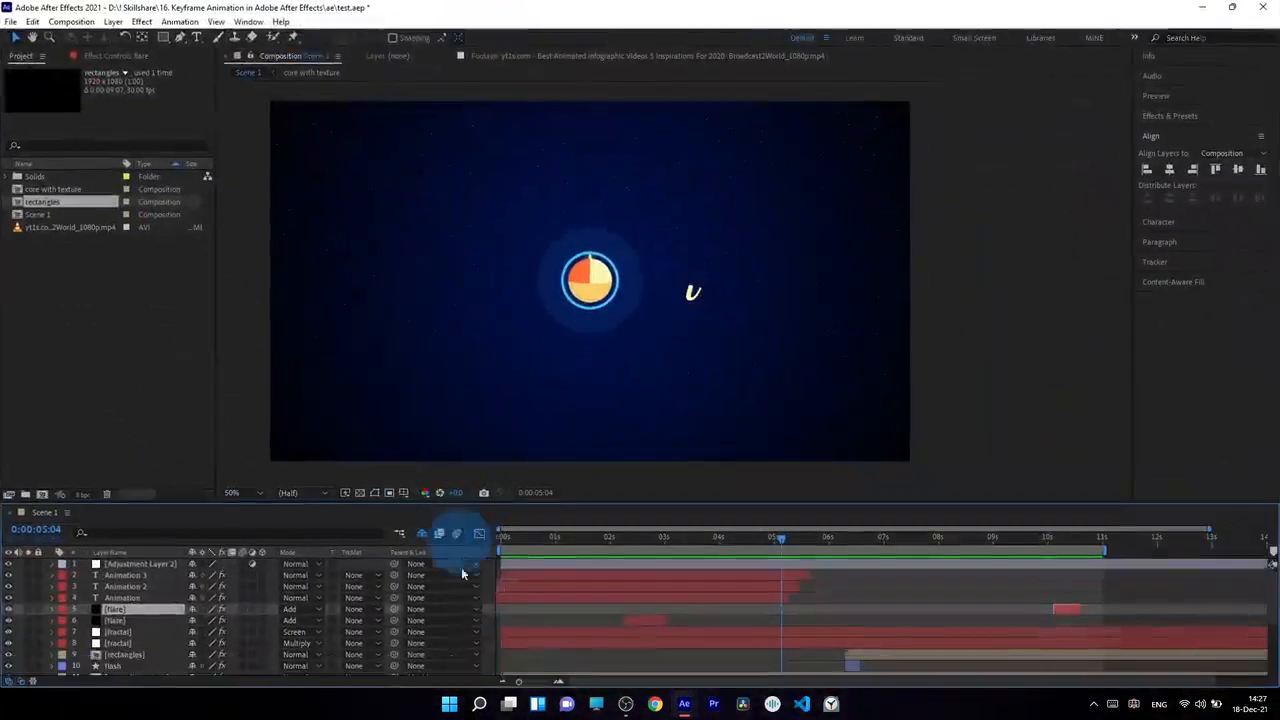
# Step: Scrub the reference animation in test.aep to 0:00:02:13, and review the interpolation options of the circle's second keyframe back in class.aep
pyautogui.moveTo(502, 538); pyautogui.dragTo(634, 552)
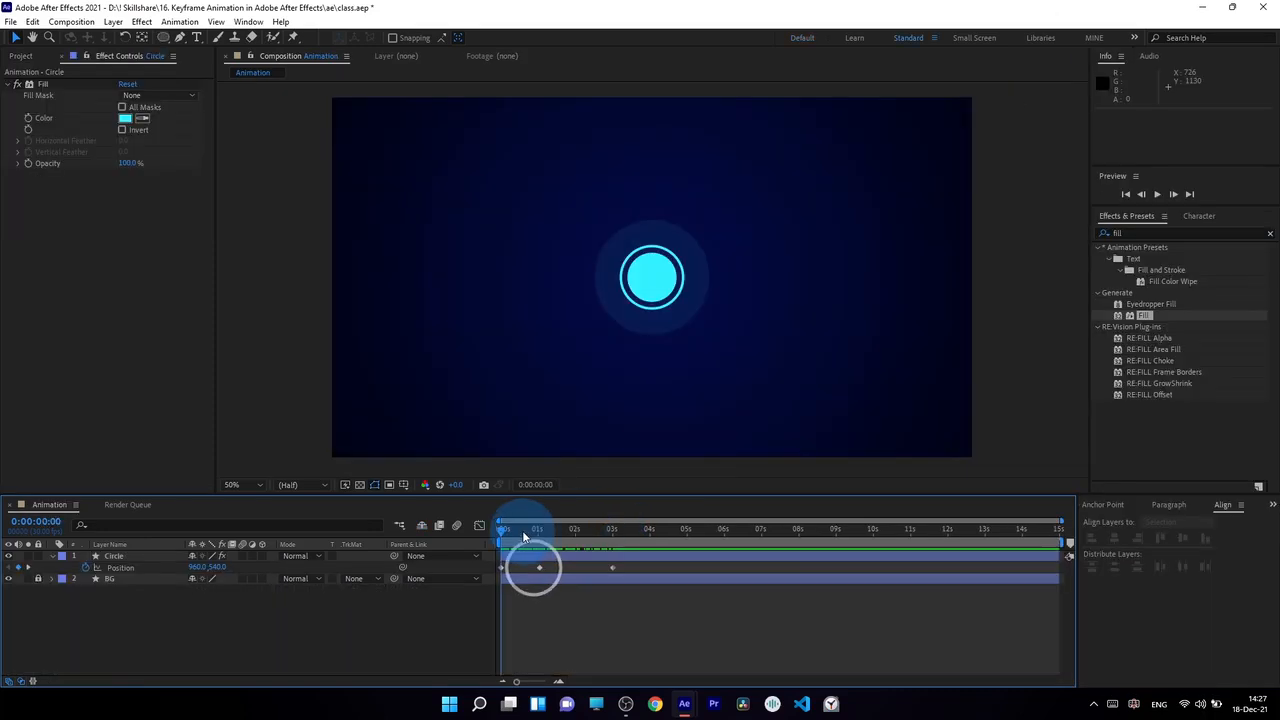
pyautogui.moveTo(522, 530); pyautogui.dragTo(540, 541)
pyautogui.rightClick(539, 567)
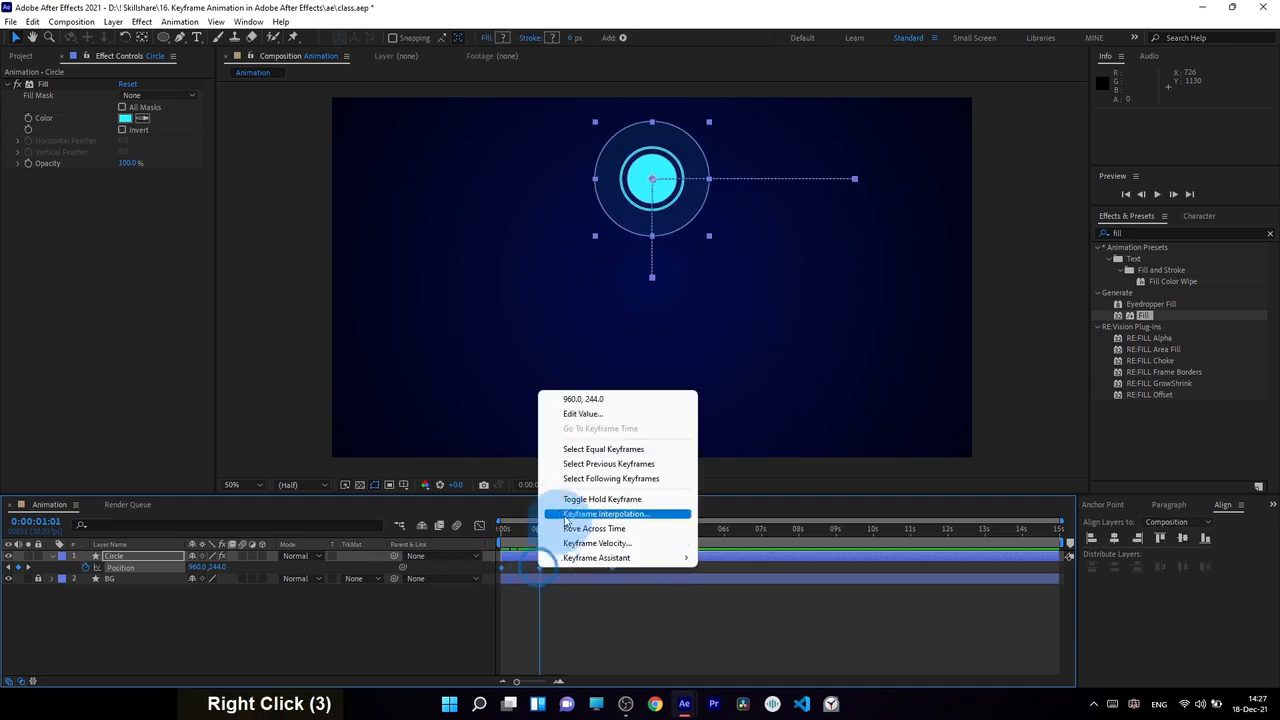
pyautogui.click(576, 515)
pyautogui.click(502, 379)
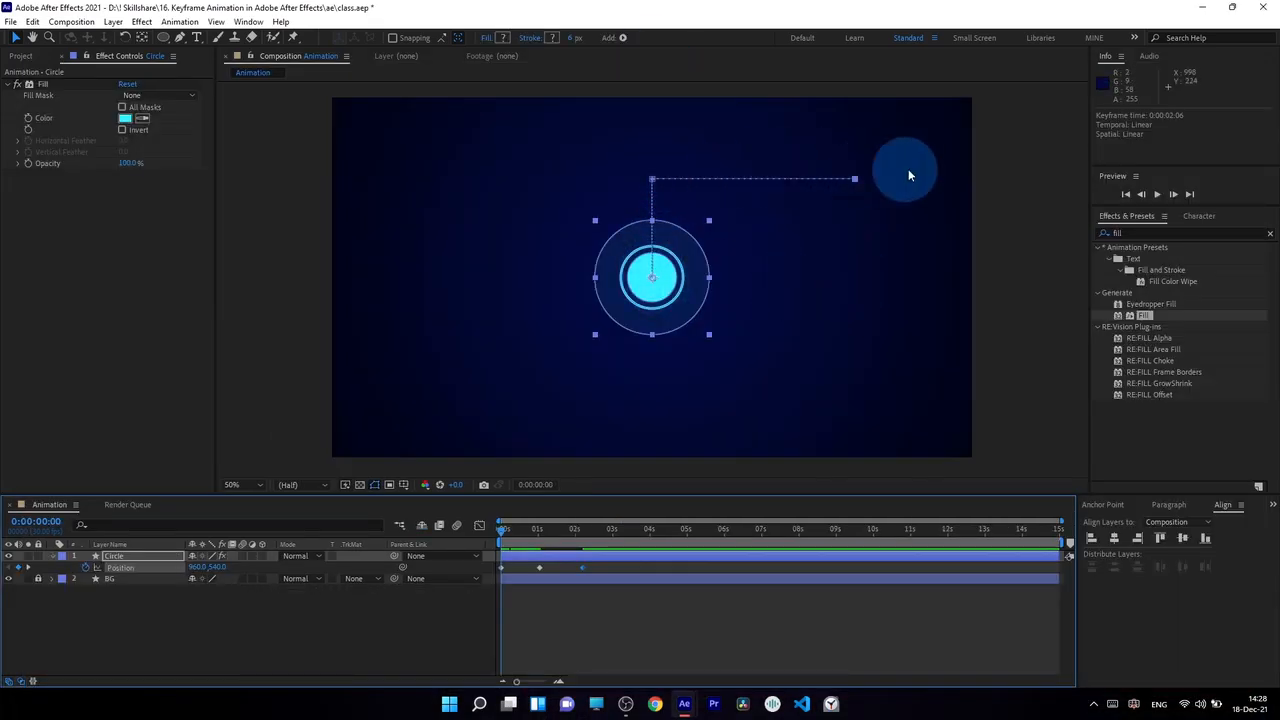
# Step: Add Position keyframes moving the circle straight down at 3 seconds and back near the centre, to 962, 532, at 0:00:03:28
pyautogui.moveTo(500, 530); pyautogui.dragTo(581, 534)
pyautogui.click(583, 563)
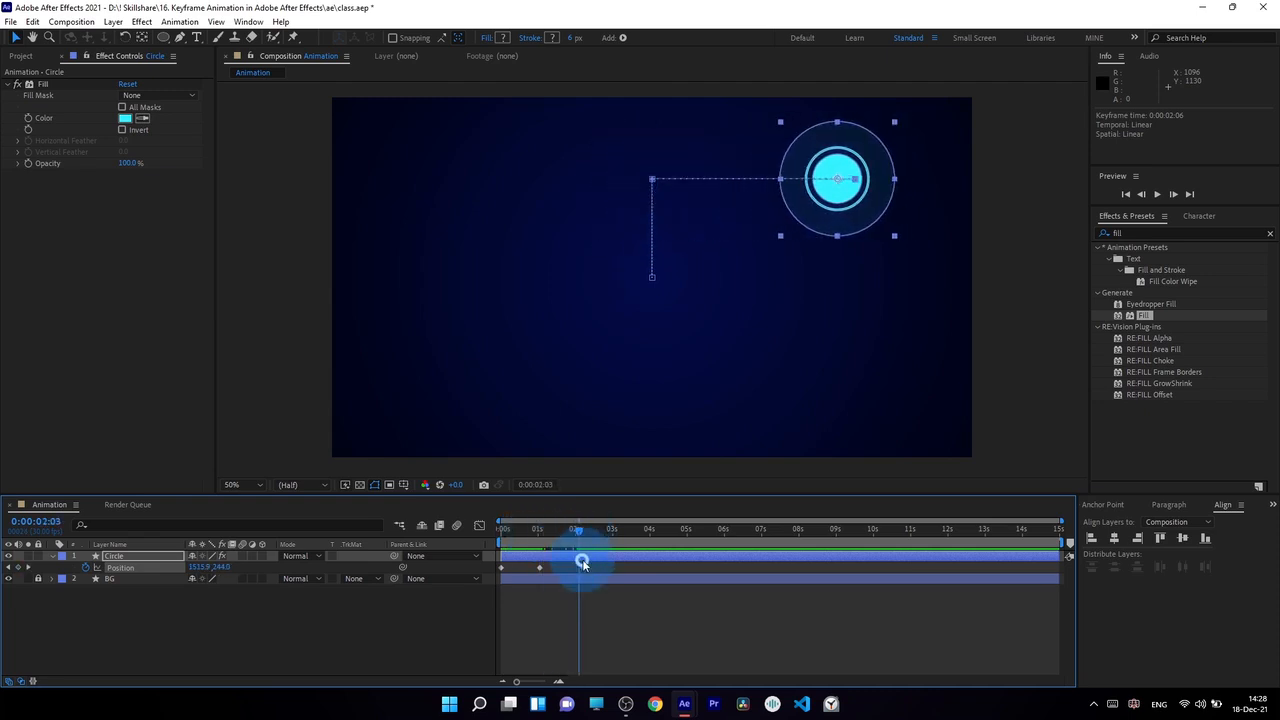
pyautogui.click(610, 529)
pyautogui.moveTo(880, 189); pyautogui.dragTo(691, 307)
pyautogui.click(643, 529)
pyautogui.moveTo(643, 567); pyautogui.dragTo(647, 567)
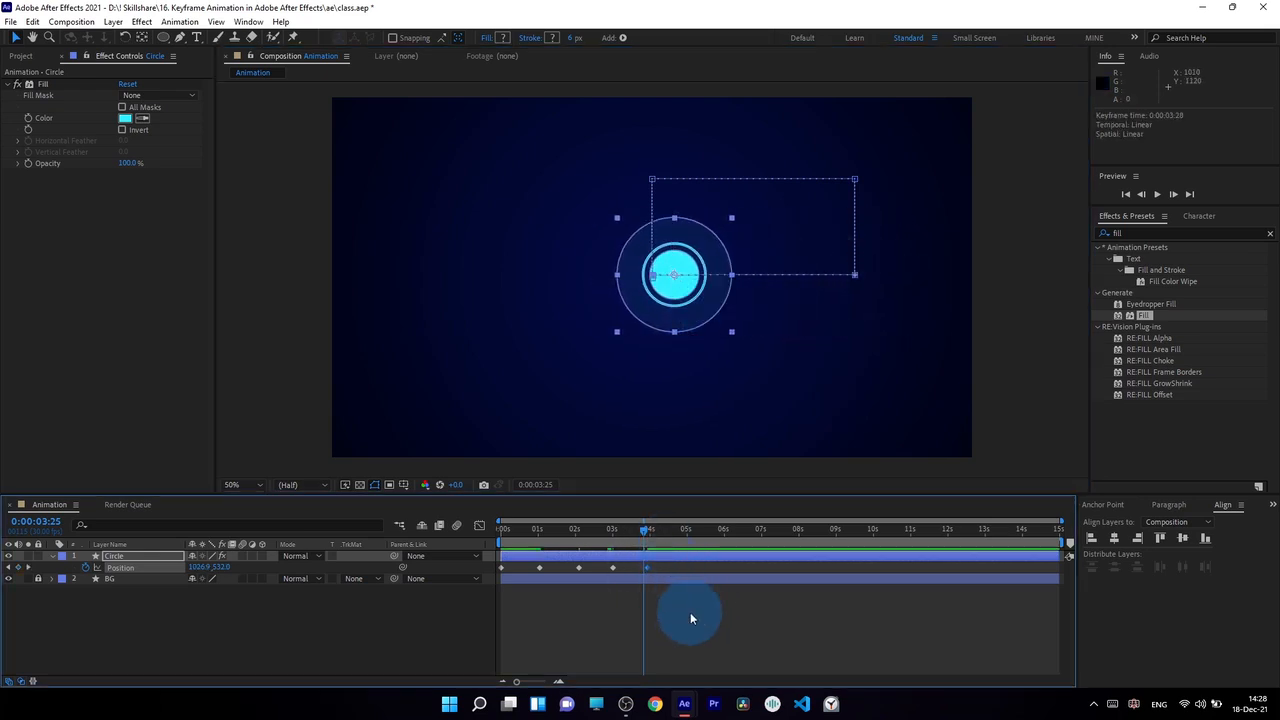
# Step: Play and scrub the animation to review the circle's rectangular movement across all five Position keyframes
pyautogui.press('space')
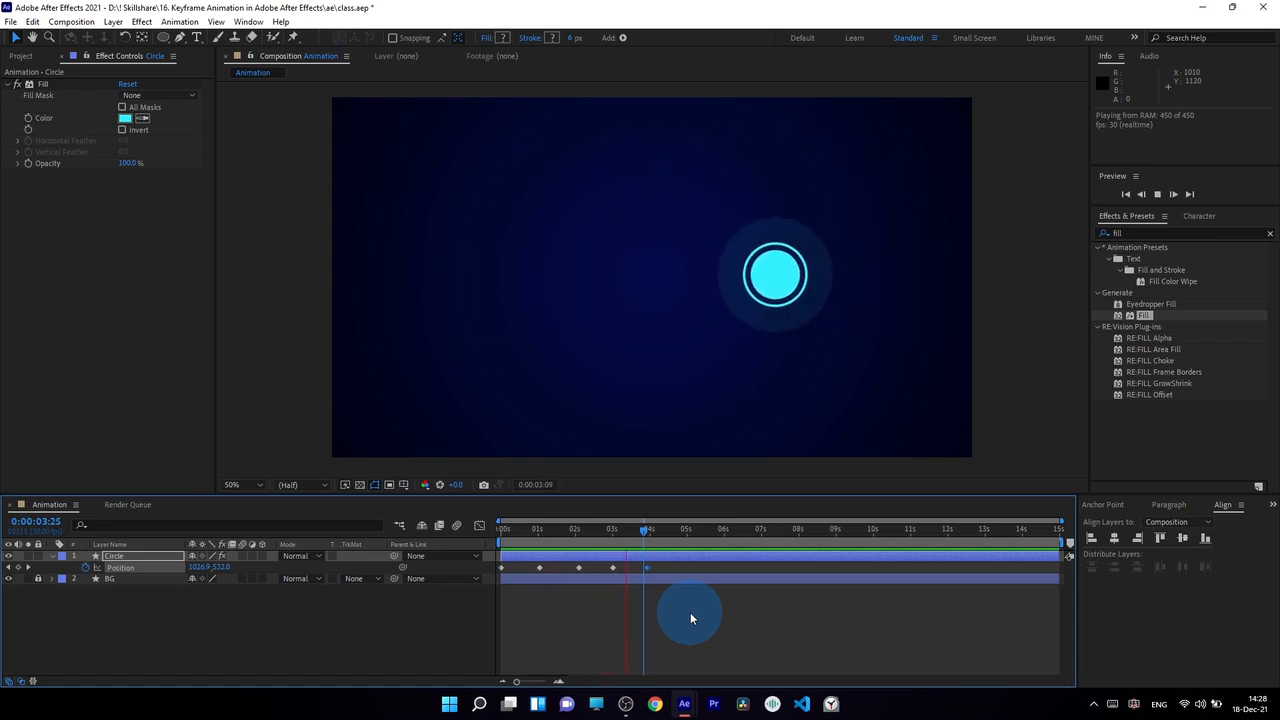
pyautogui.press('0')
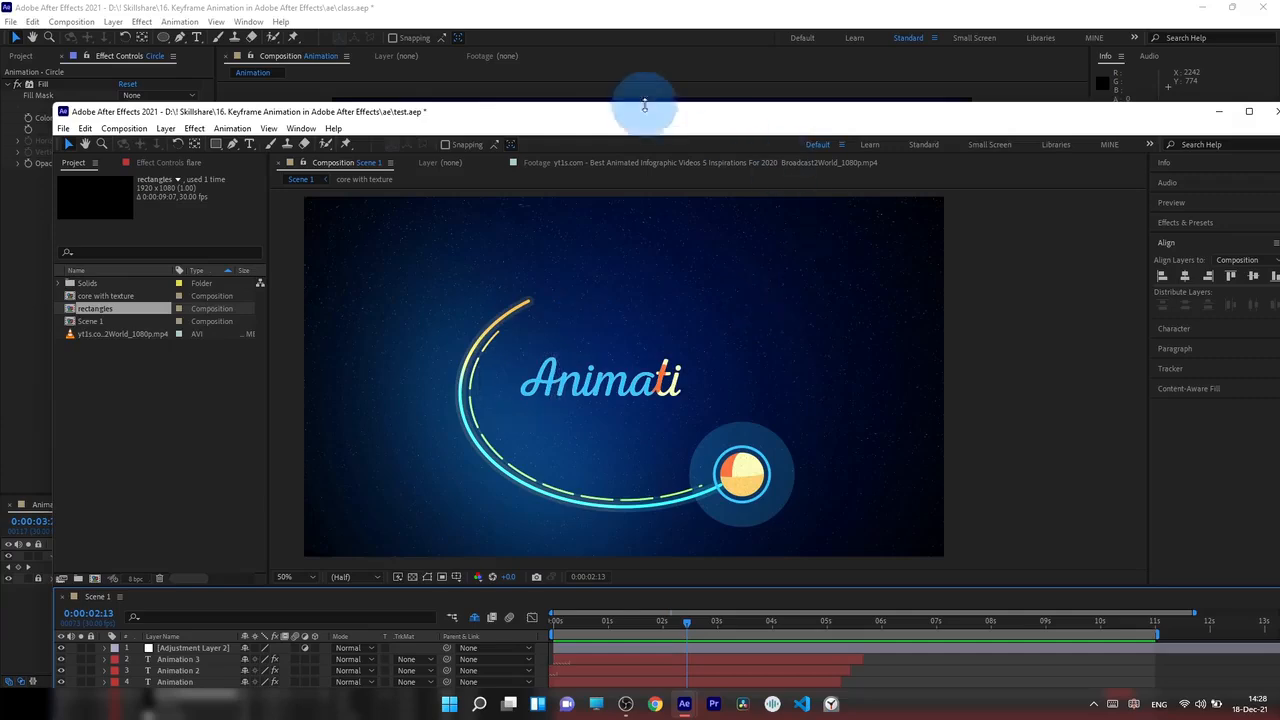
pyautogui.moveTo(660, 113); pyautogui.dragTo(1279, 5)
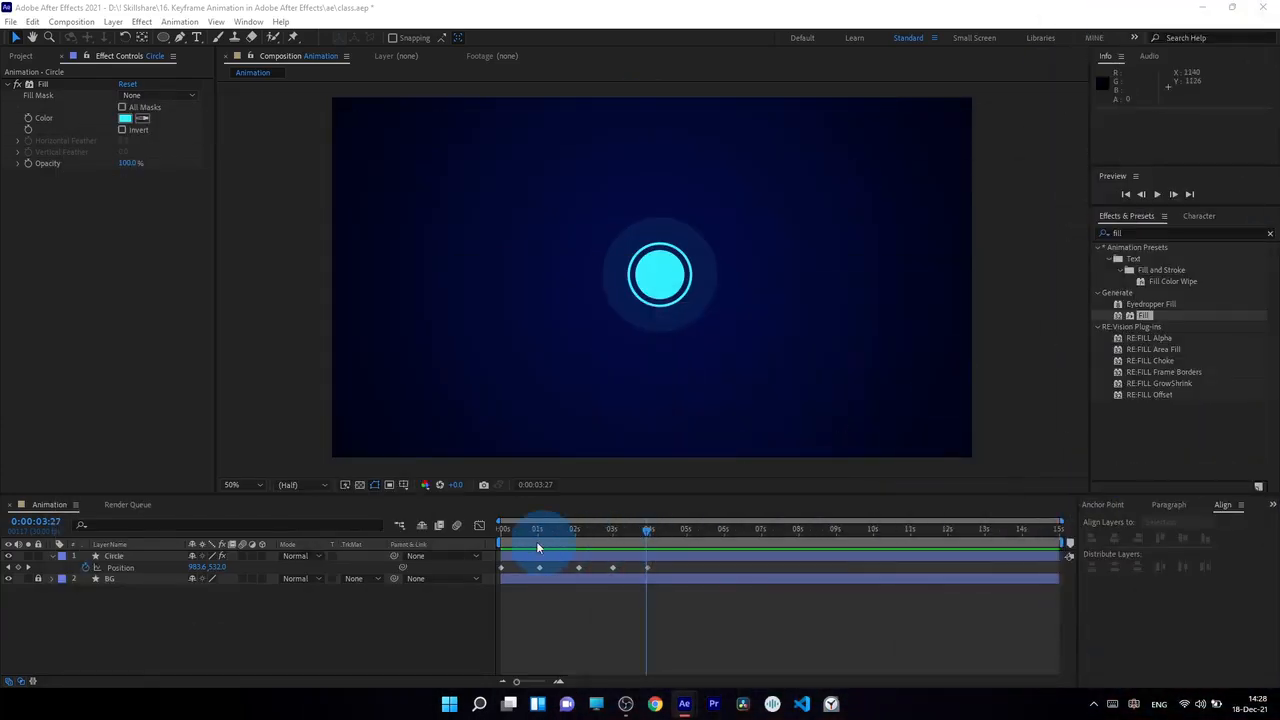
pyautogui.moveTo(504, 532); pyautogui.dragTo(521, 543)
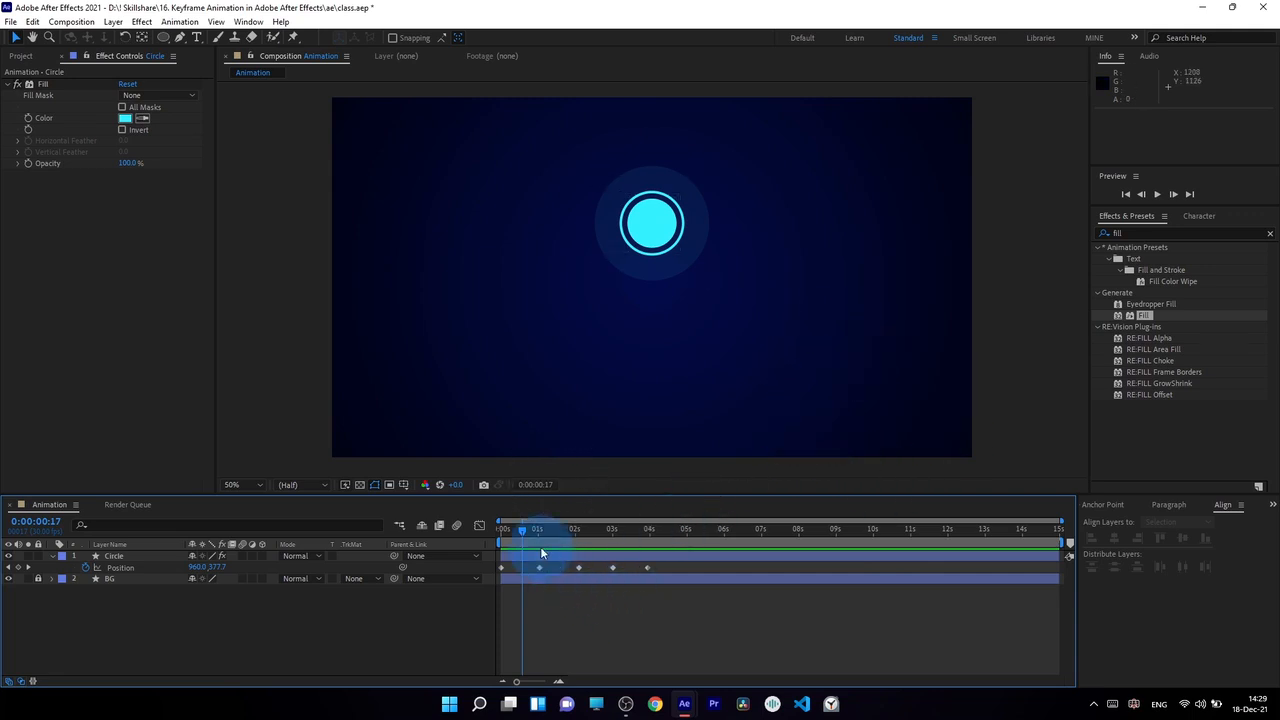
pyautogui.moveTo(526, 531); pyautogui.dragTo(645, 545)
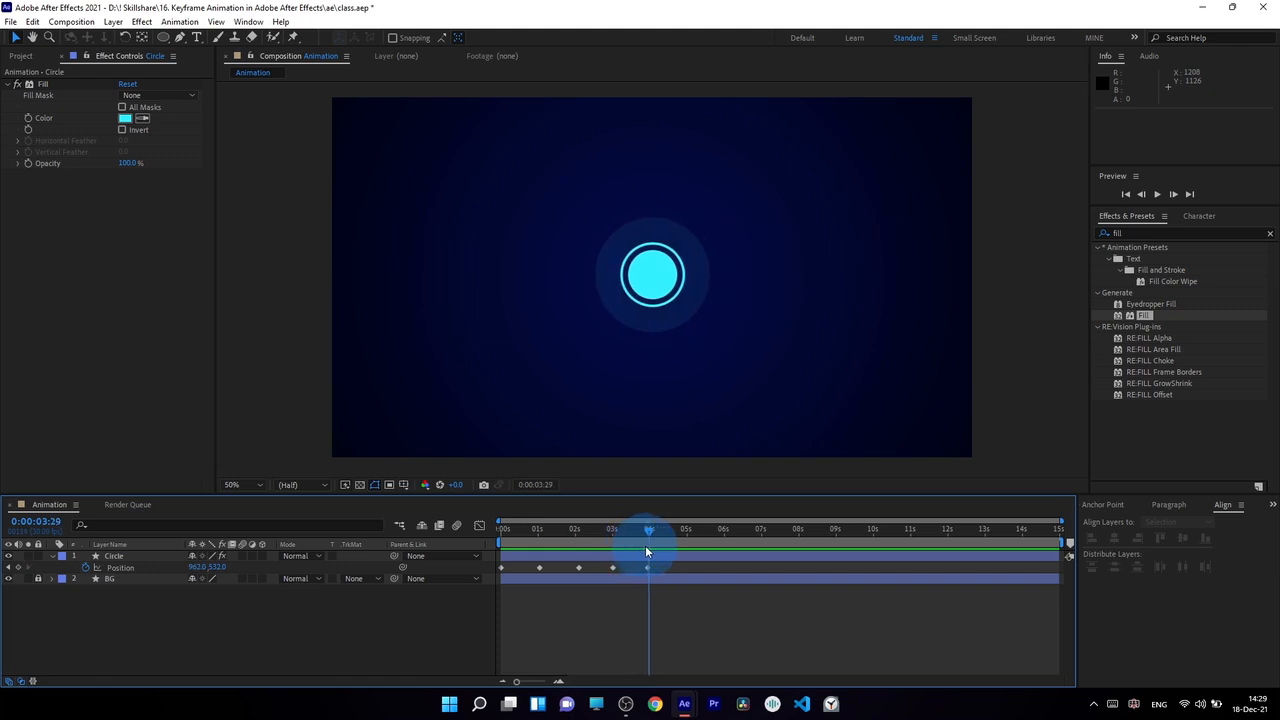
pyautogui.moveTo(527, 530); pyautogui.dragTo(684, 579)
# Step: Shift the last four Position keyframes earlier together so the second keyframe falls at 0:00:00:13
pyautogui.click(513, 531)
pyautogui.click(492, 533)
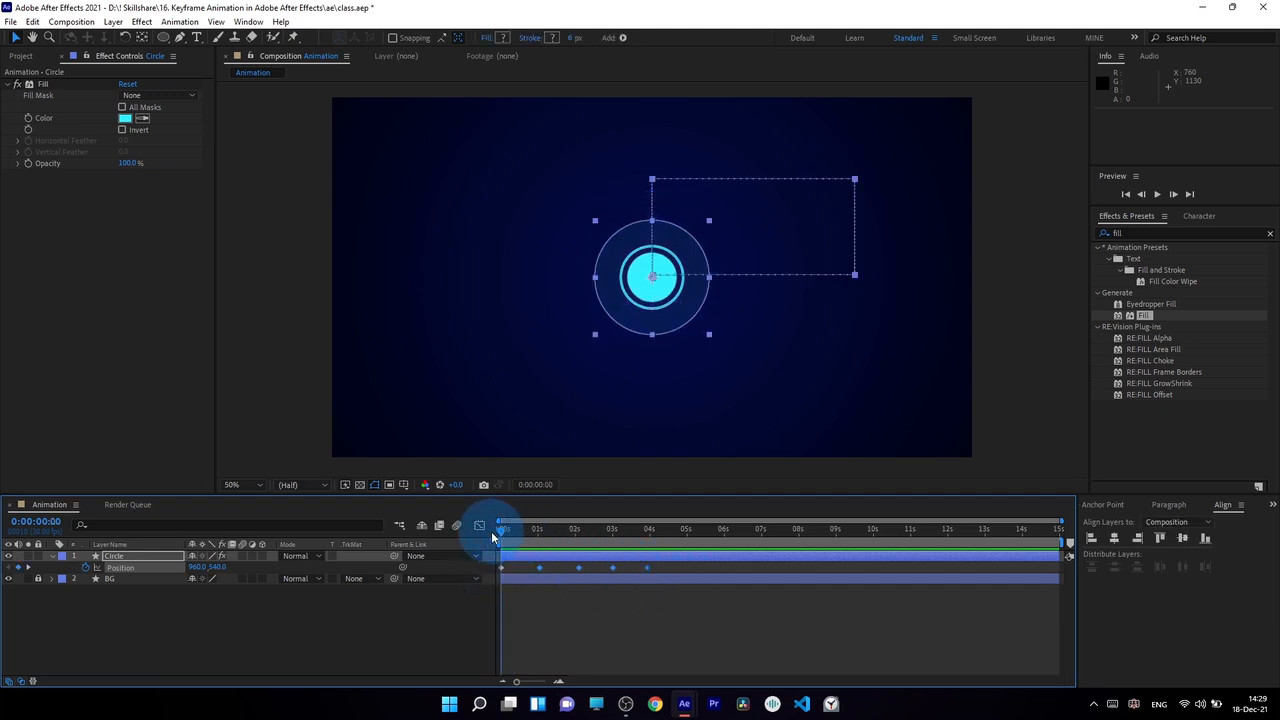
pyautogui.moveTo(492, 538); pyautogui.dragTo(518, 570)
pyautogui.click(503, 528)
pyautogui.click(522, 597)
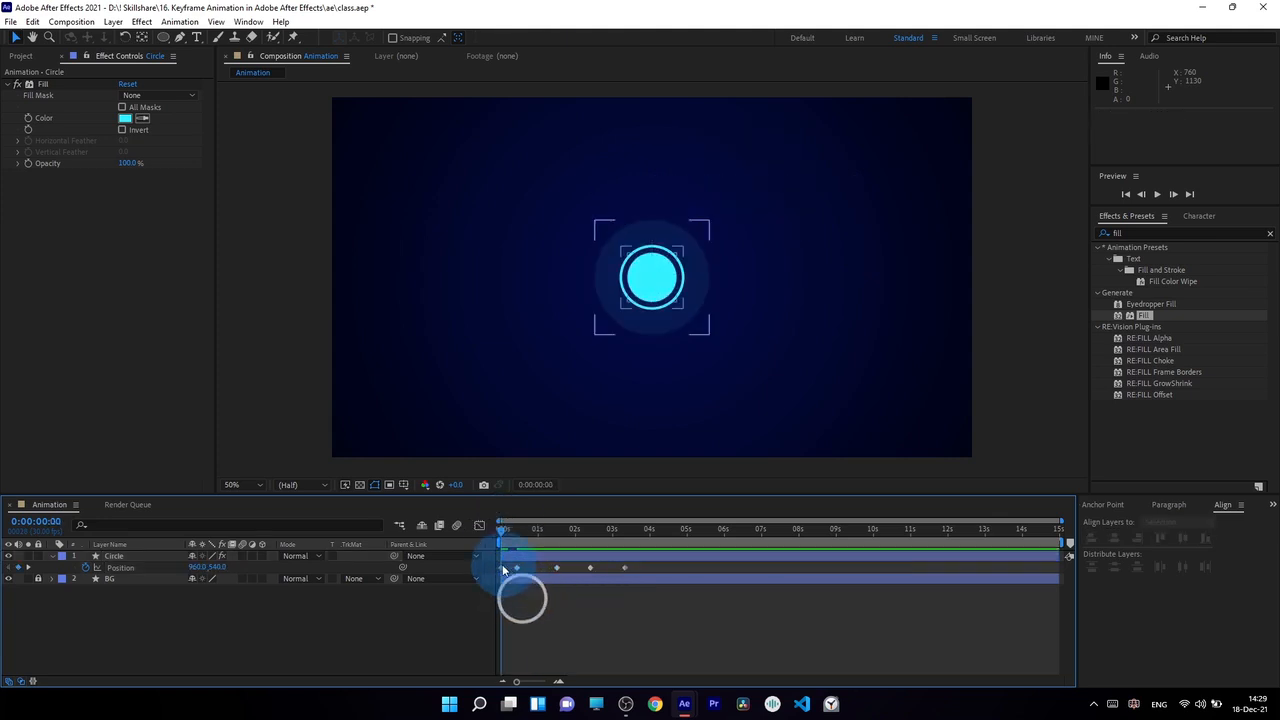
pyautogui.click(503, 568)
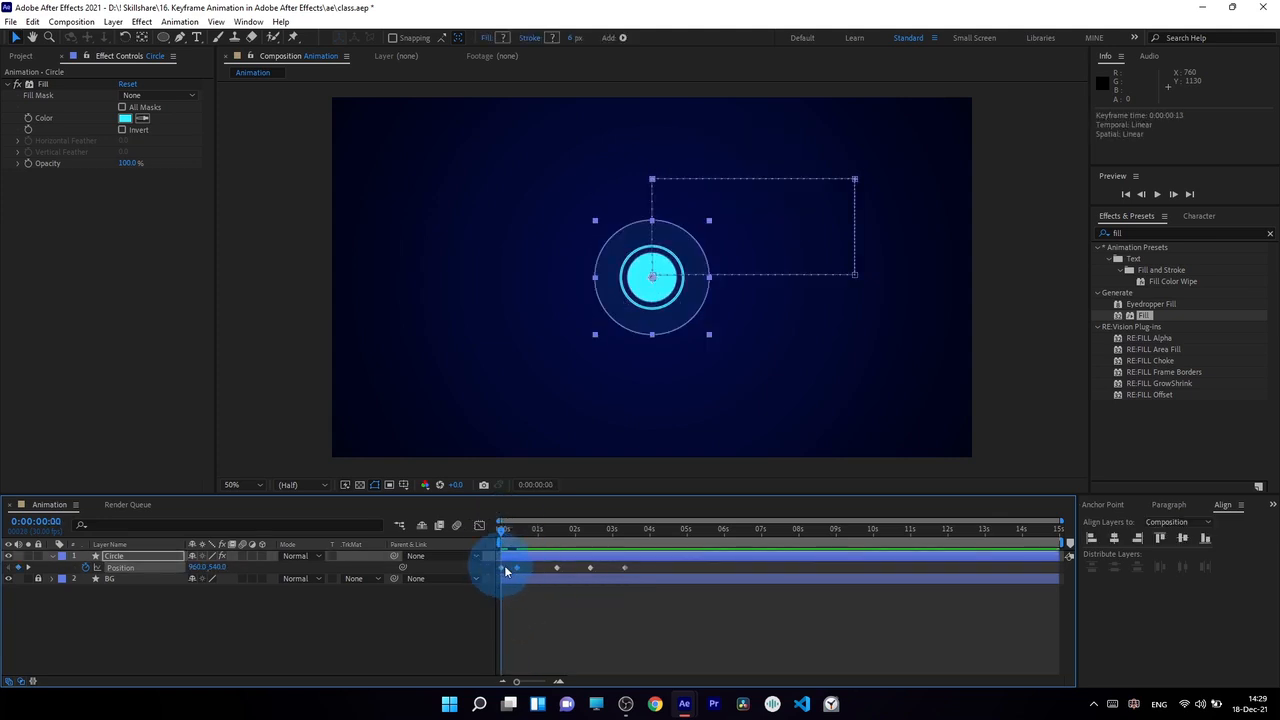
# Step: Check the faster upward move and shift the last three Position keyframes together so they start at 0:00:03:06
pyautogui.moveTo(506, 530); pyautogui.dragTo(519, 541)
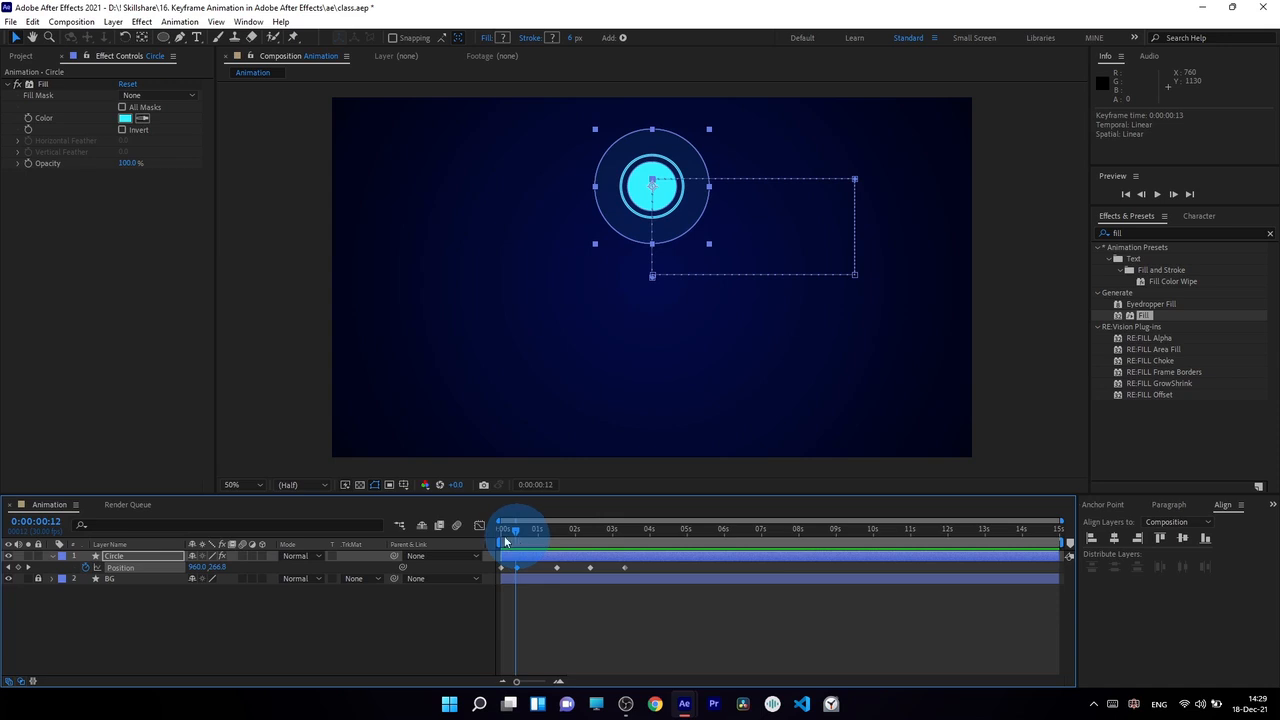
pyautogui.click(505, 535)
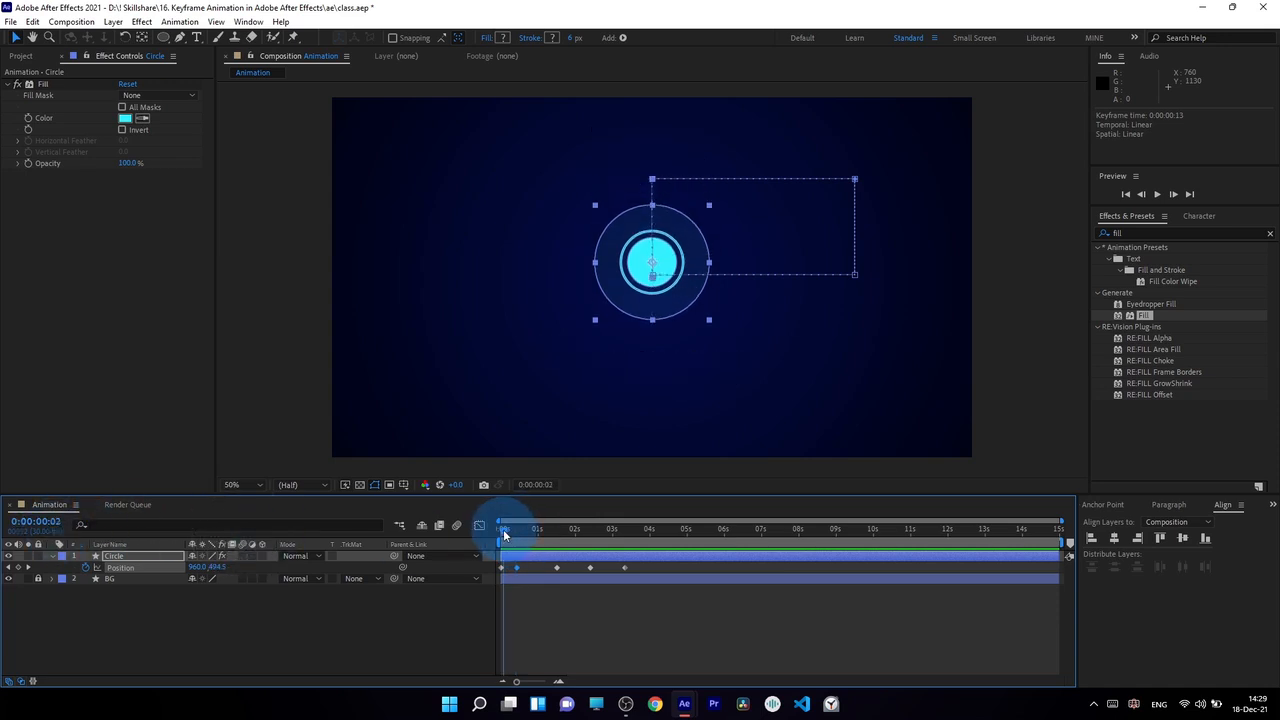
pyautogui.moveTo(505, 535); pyautogui.dragTo(650, 585)
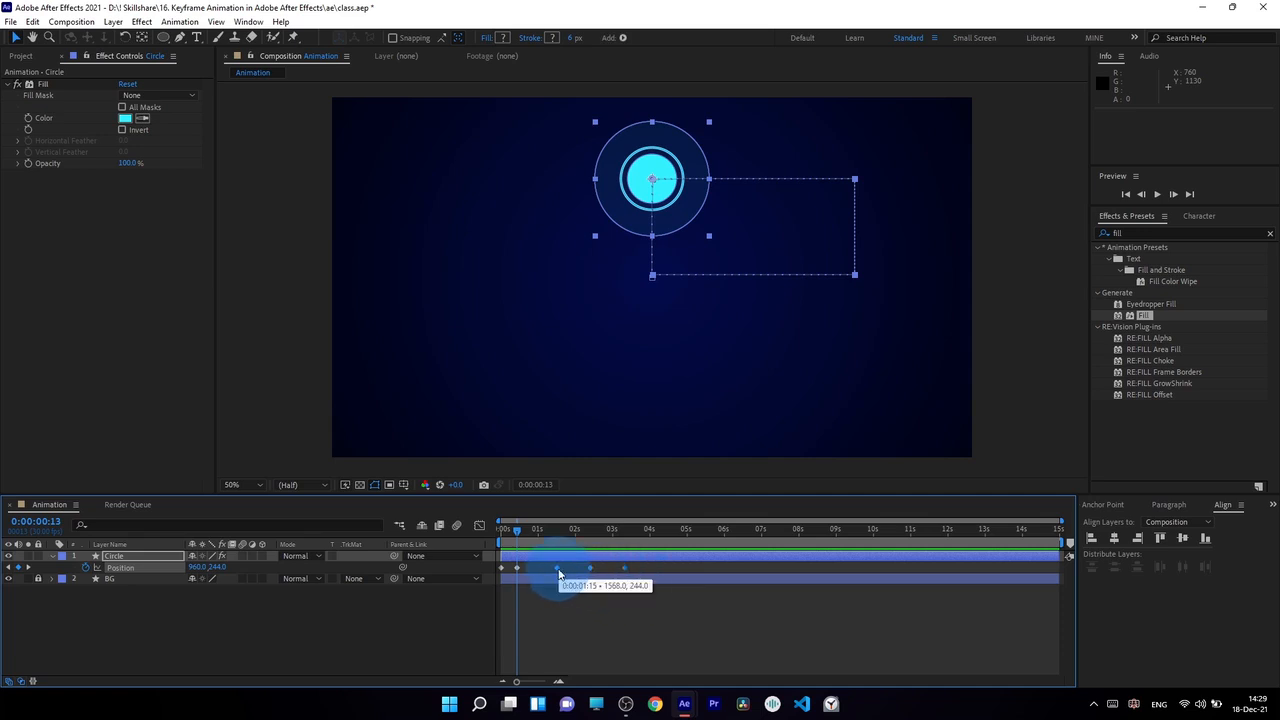
pyautogui.moveTo(543, 566); pyautogui.dragTo(620, 579)
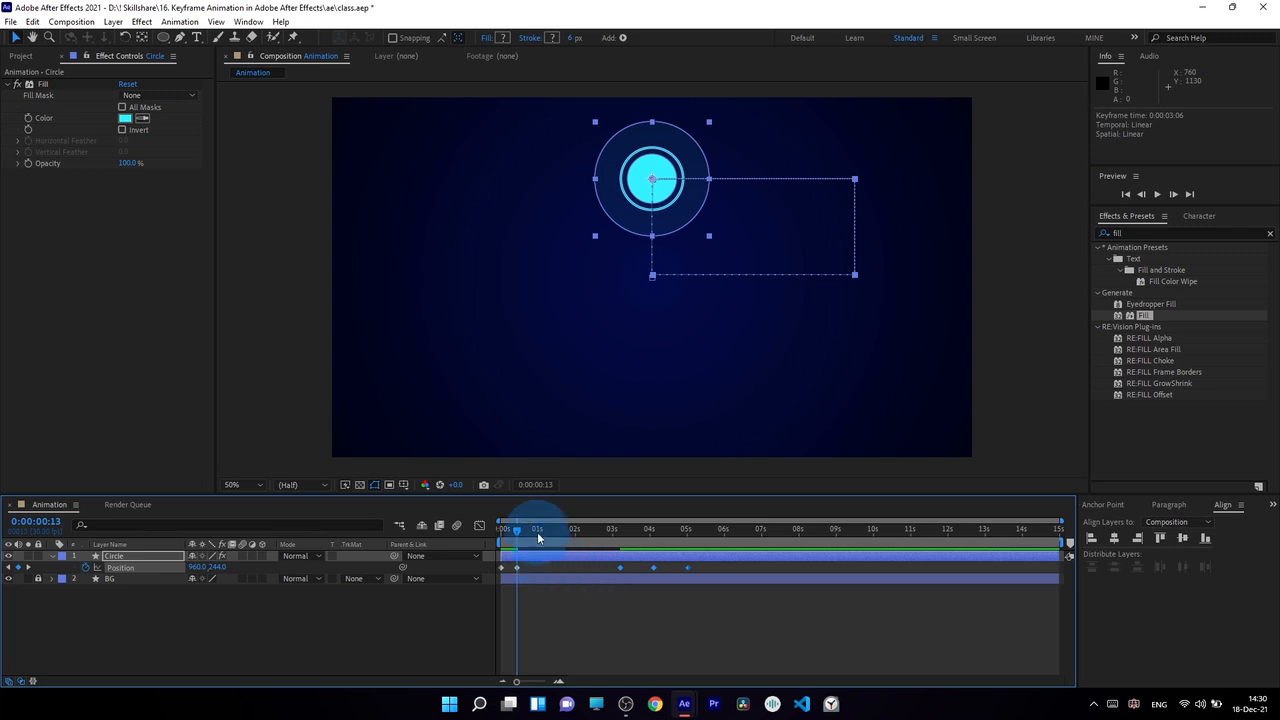
# Step: Delete the last three Position keyframes and undo the deletion
pyautogui.press('Delete')
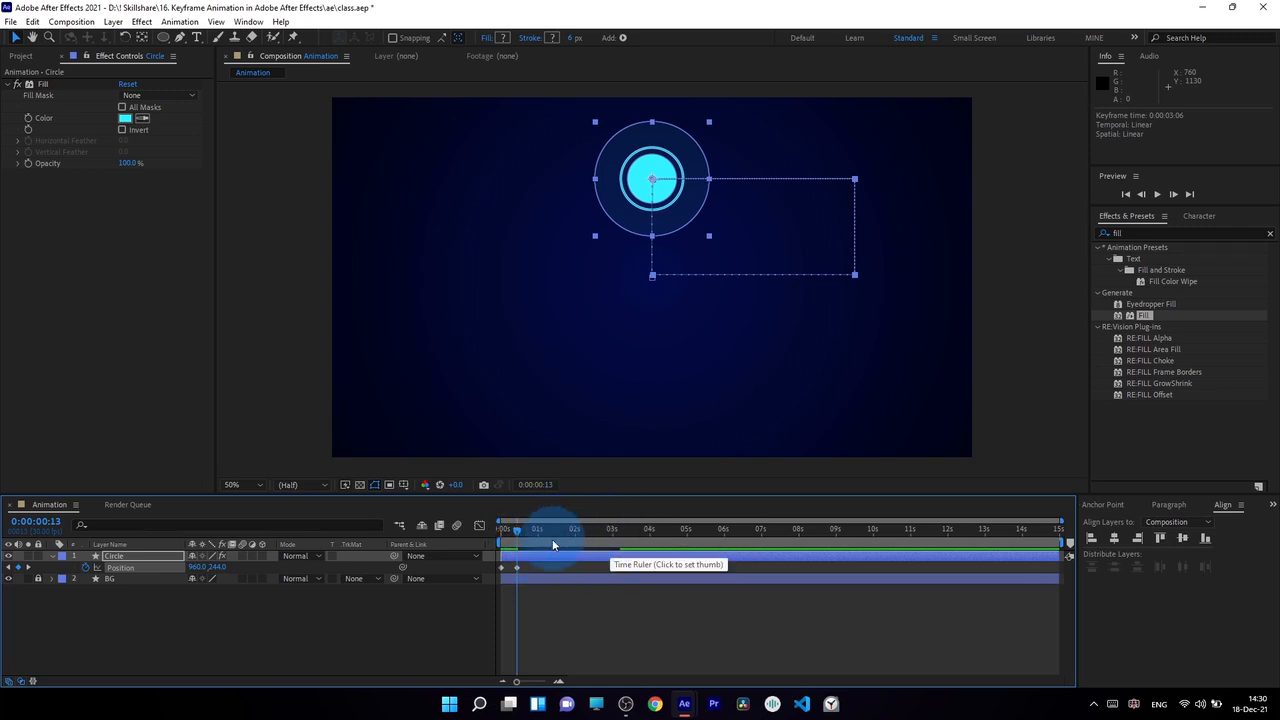
pyautogui.hotkey('ctrl', 'z')
# Step: Move the last three Position keyframes slightly earlier as a group, so they start at about 3 seconds
pyautogui.moveTo(510, 528); pyautogui.dragTo(624, 569)
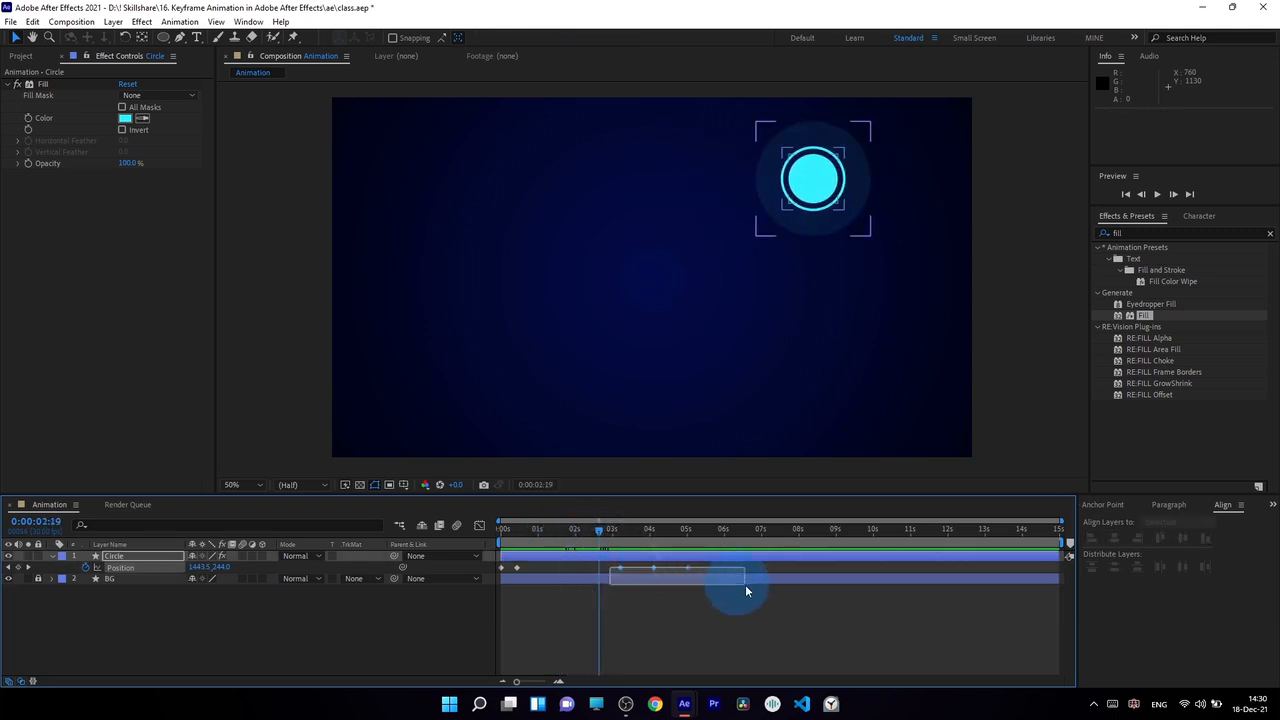
pyautogui.moveTo(745, 584); pyautogui.dragTo(773, 592)
pyautogui.moveTo(619, 566); pyautogui.dragTo(728, 580)
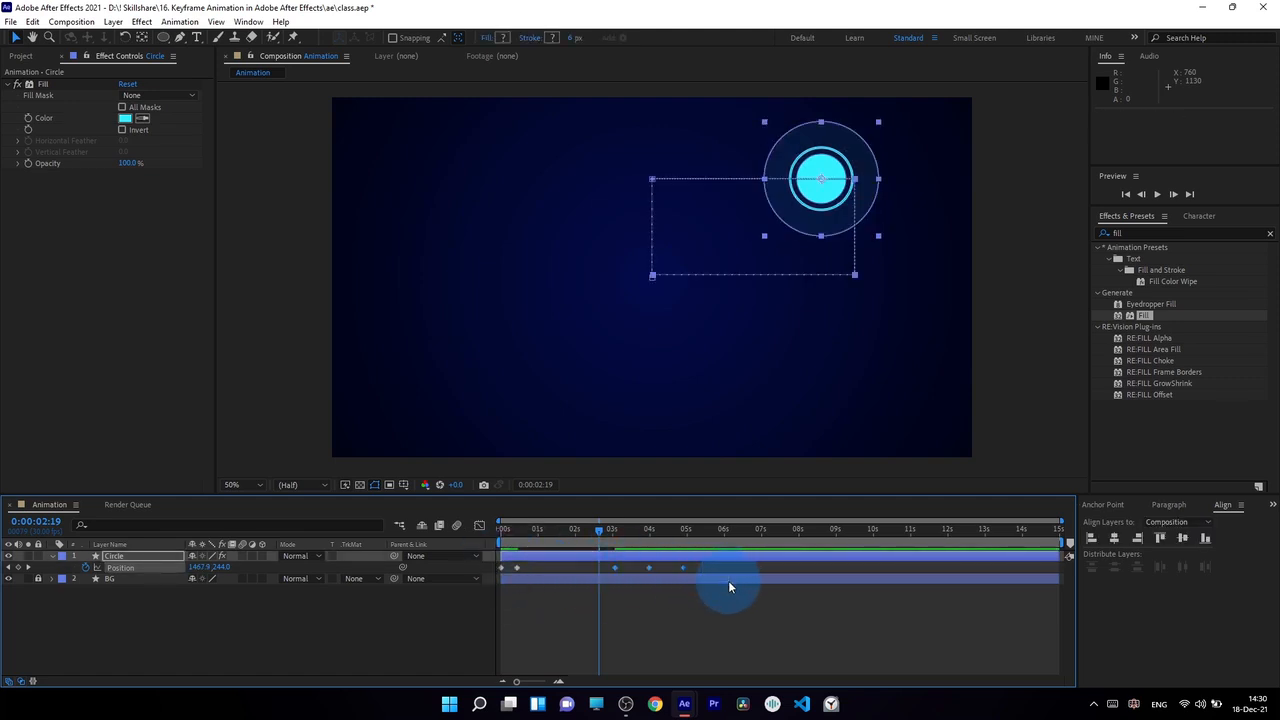
pyautogui.moveTo(604, 531); pyautogui.dragTo(611, 533)
# Step: Try moving only the third Position keyframe to 0:00:03:18, and undo the move
pyautogui.click(634, 568)
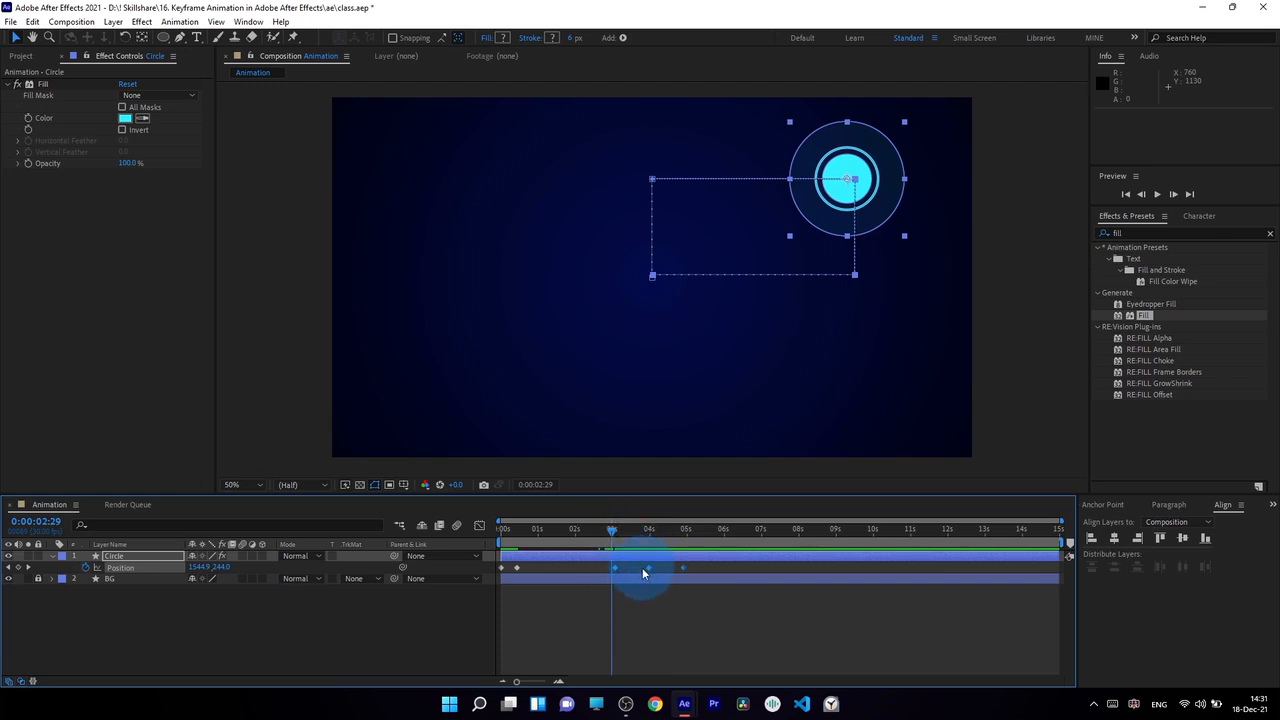
pyautogui.moveTo(612, 528); pyautogui.dragTo(635, 570)
pyautogui.click(594, 568)
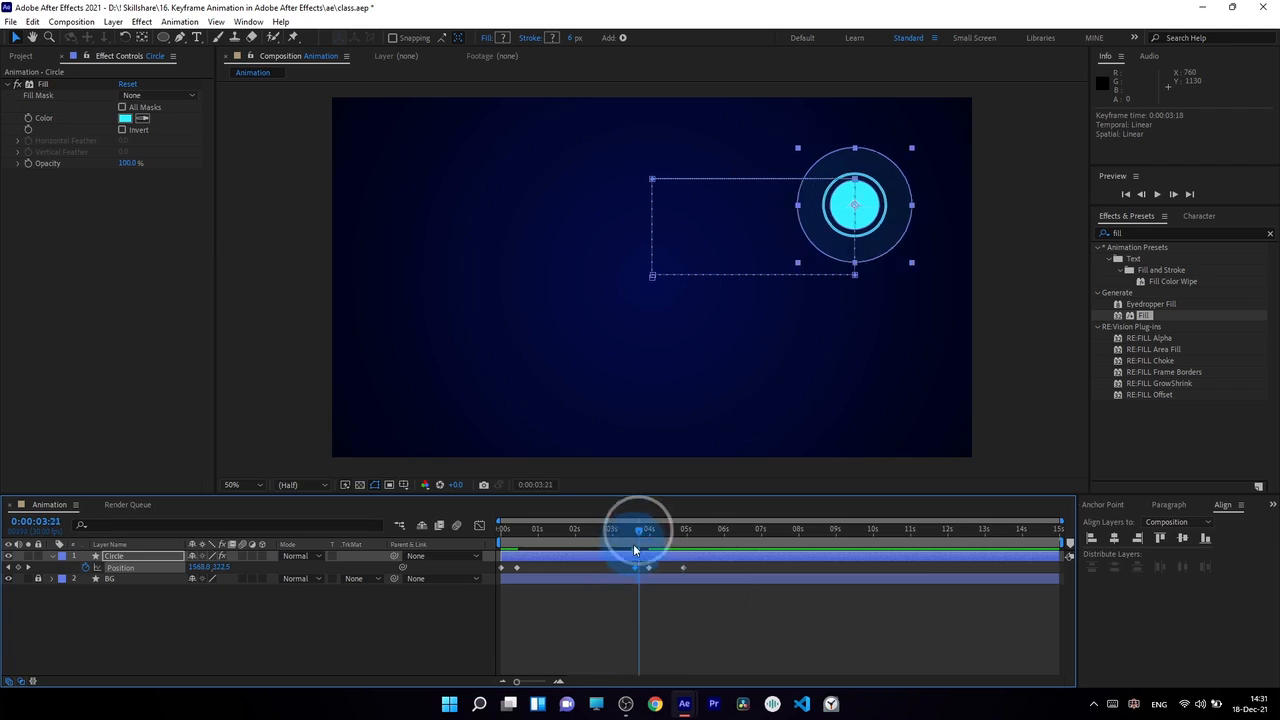
pyautogui.hotkey('ctrl', 'z')
pyautogui.click(630, 605)
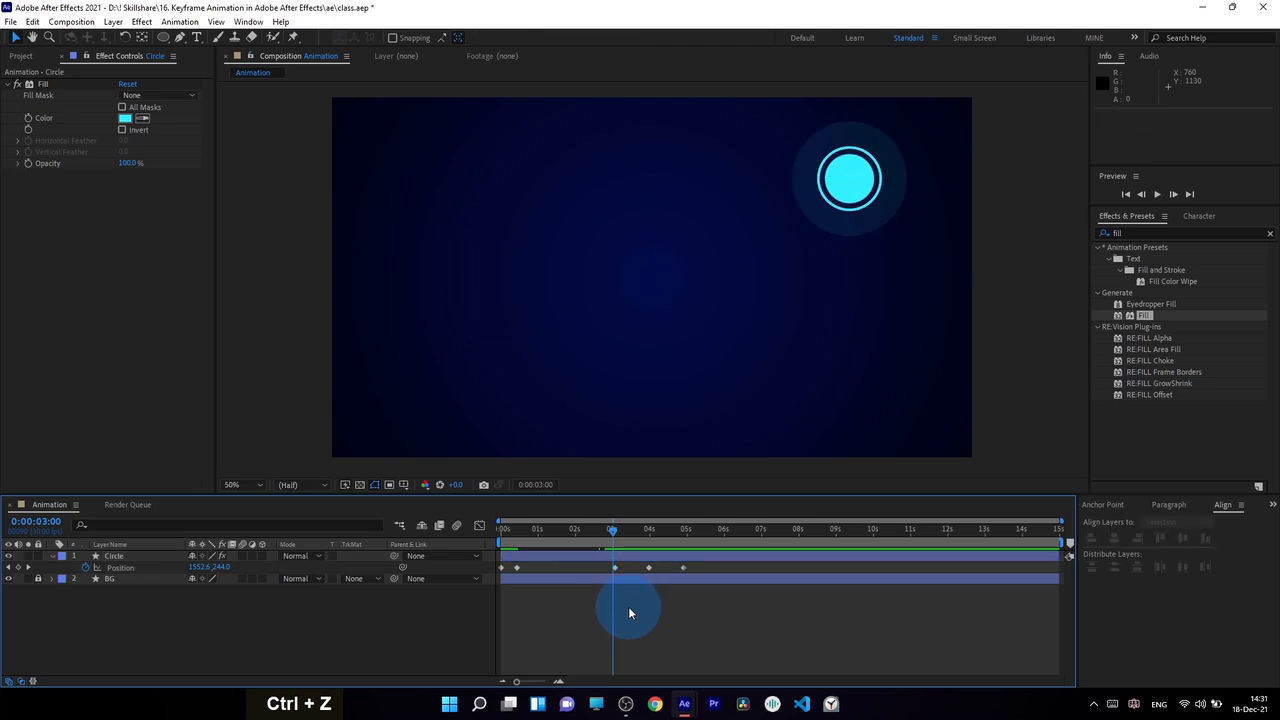
# Step: Scrub through the upward move between the first two Position keyframes to check its speed
pyautogui.click(509, 530)
pyautogui.moveTo(509, 530); pyautogui.dragTo(530, 575)
pyautogui.click(511, 558)
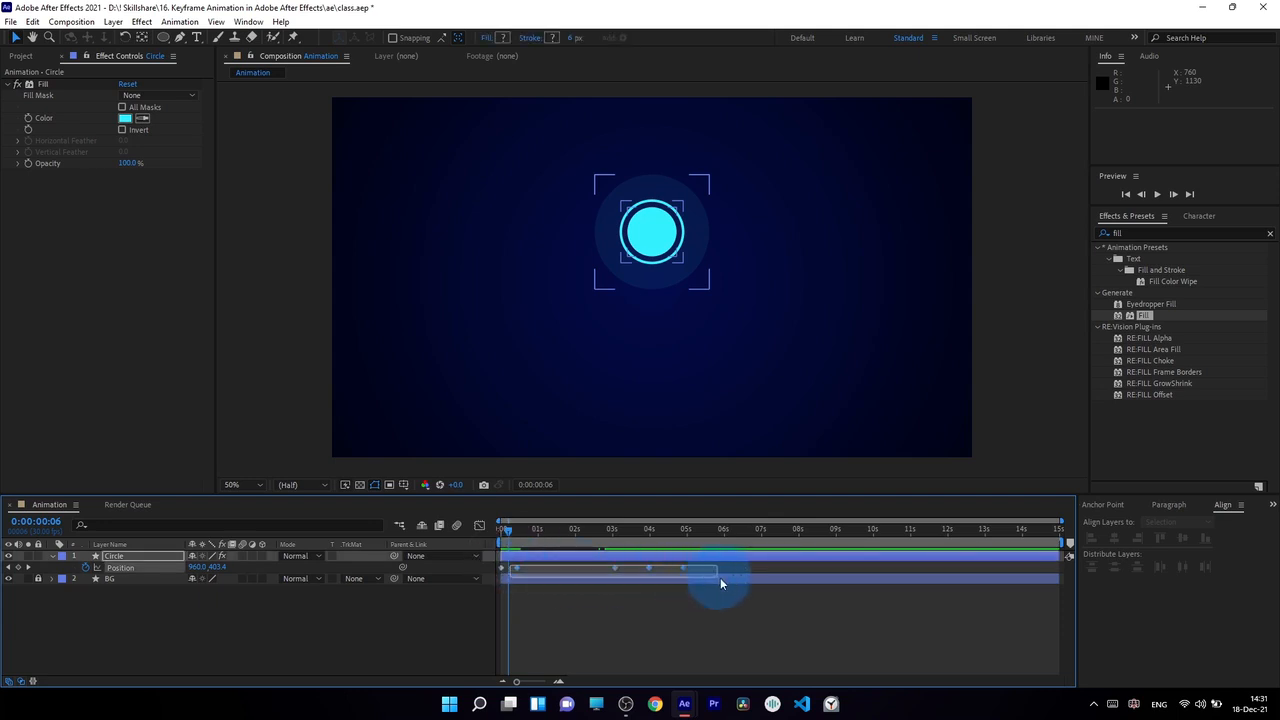
pyautogui.moveTo(776, 582); pyautogui.dragTo(775, 582)
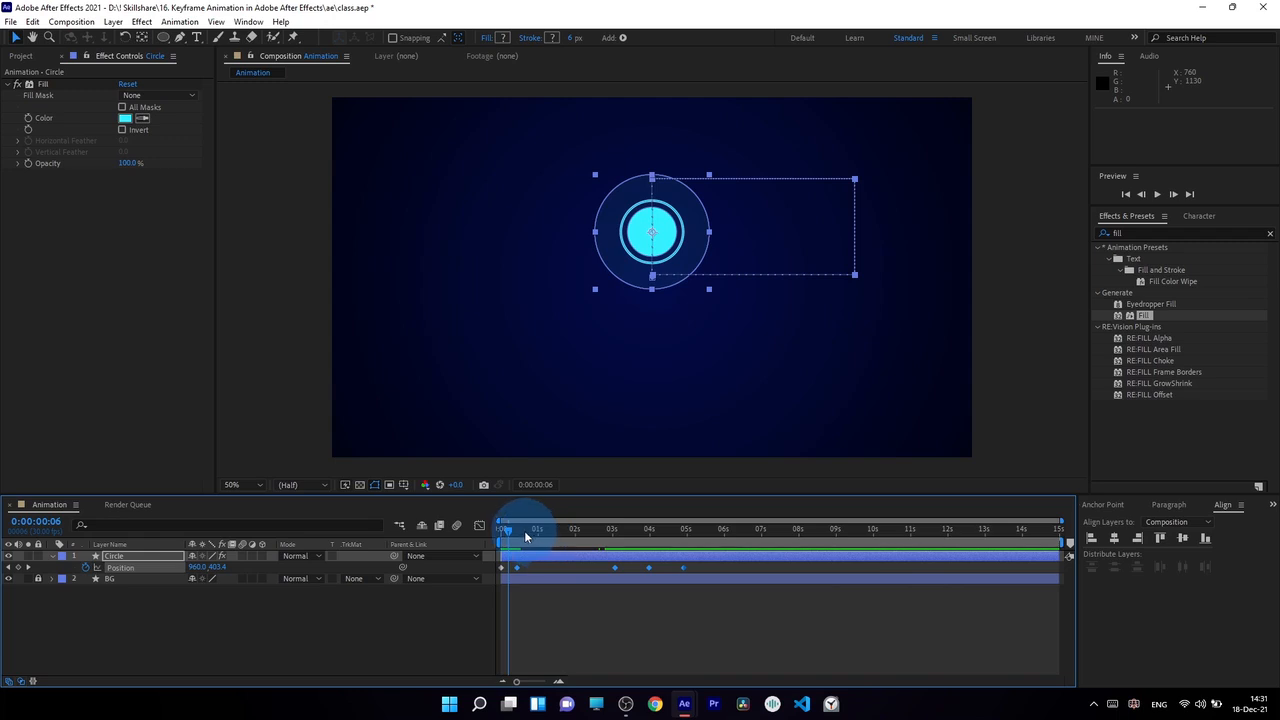
pyautogui.moveTo(525, 537); pyautogui.dragTo(501, 553)
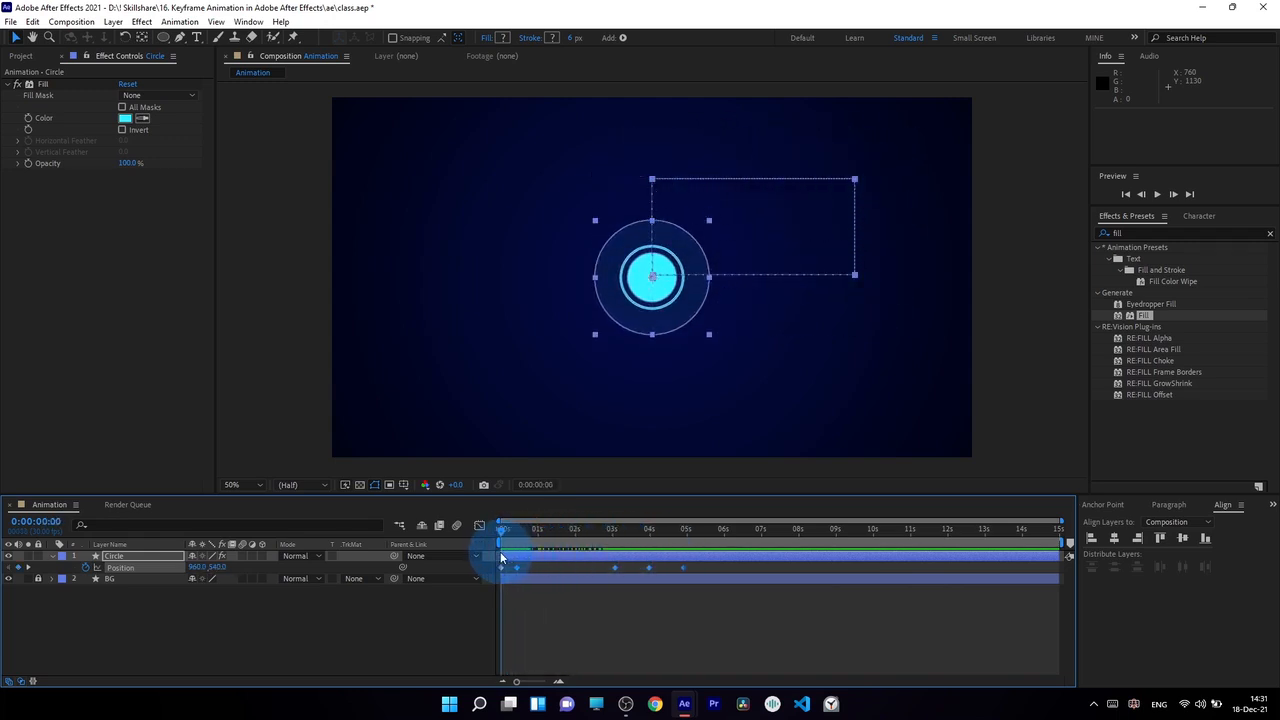
# Step: Move the last two Position keyframes later together so the fourth one sits at 0:00:05:03
pyautogui.moveTo(702, 588); pyautogui.dragTo(703, 535)
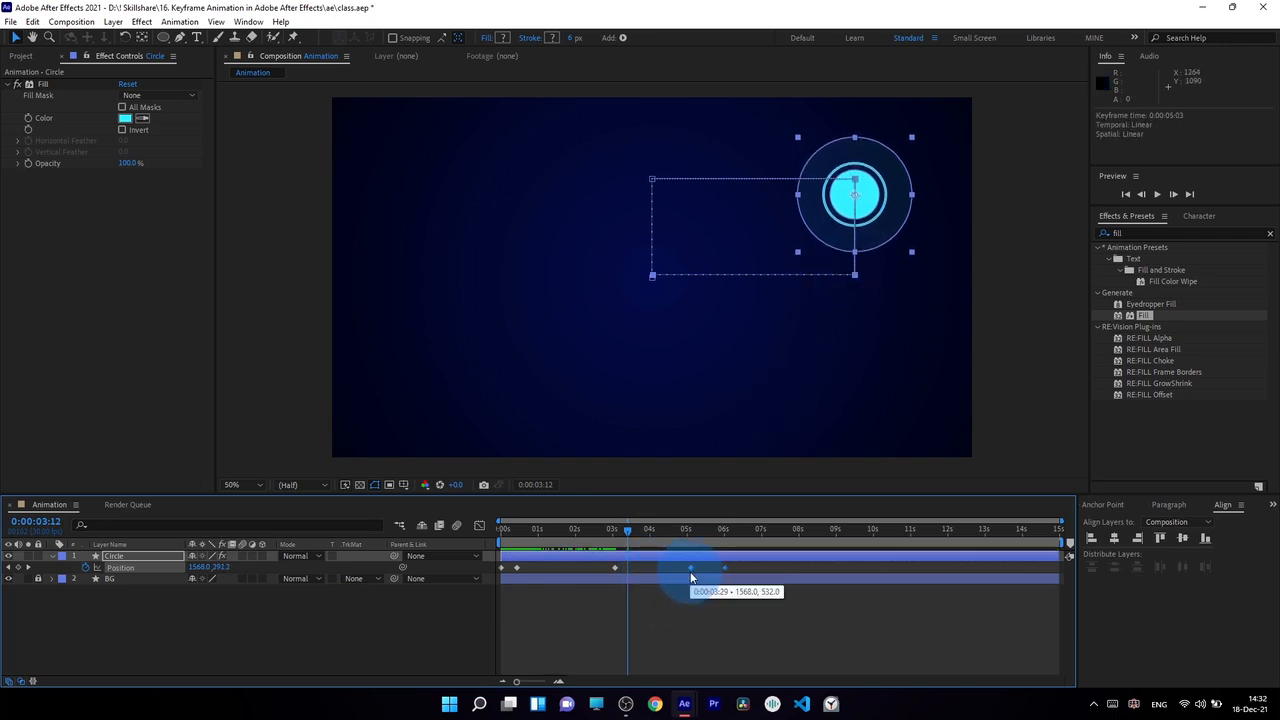
pyautogui.click(708, 528)
pyautogui.doubleClick(697, 533)
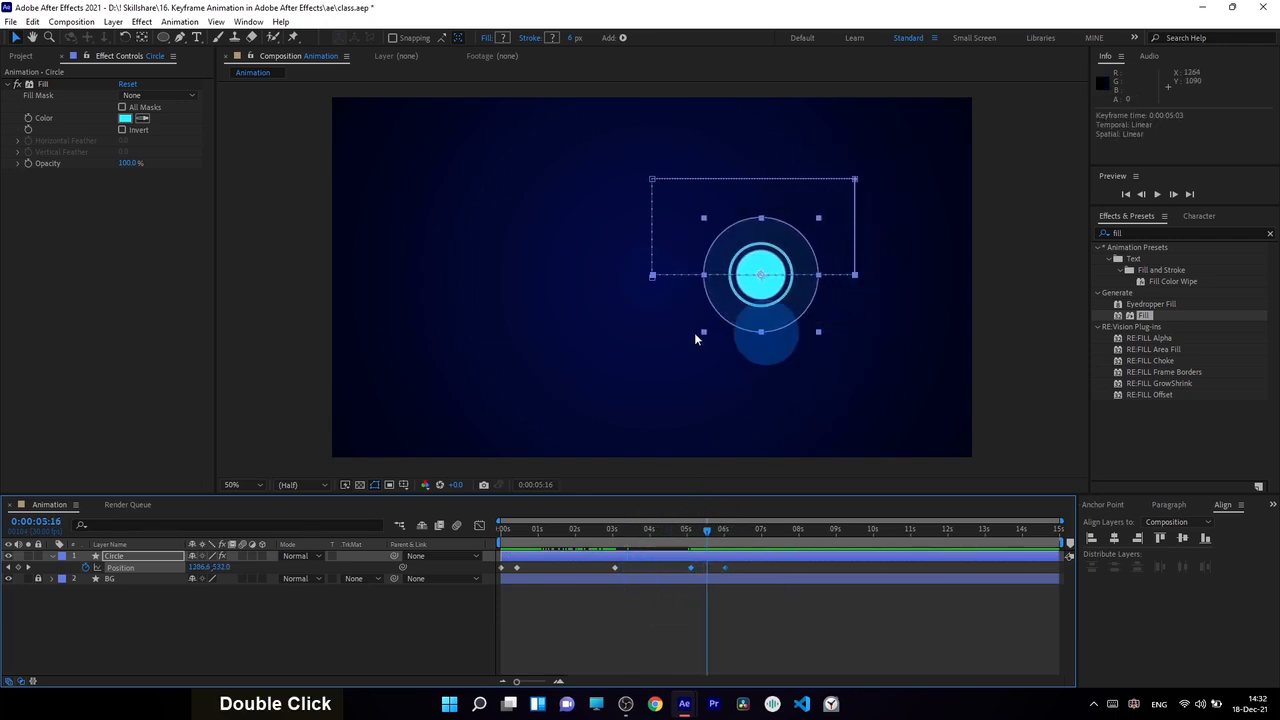
# Step: Move the final Position keyframe earlier to 0:00:05:12 and preview the animation
pyautogui.click(730, 568)
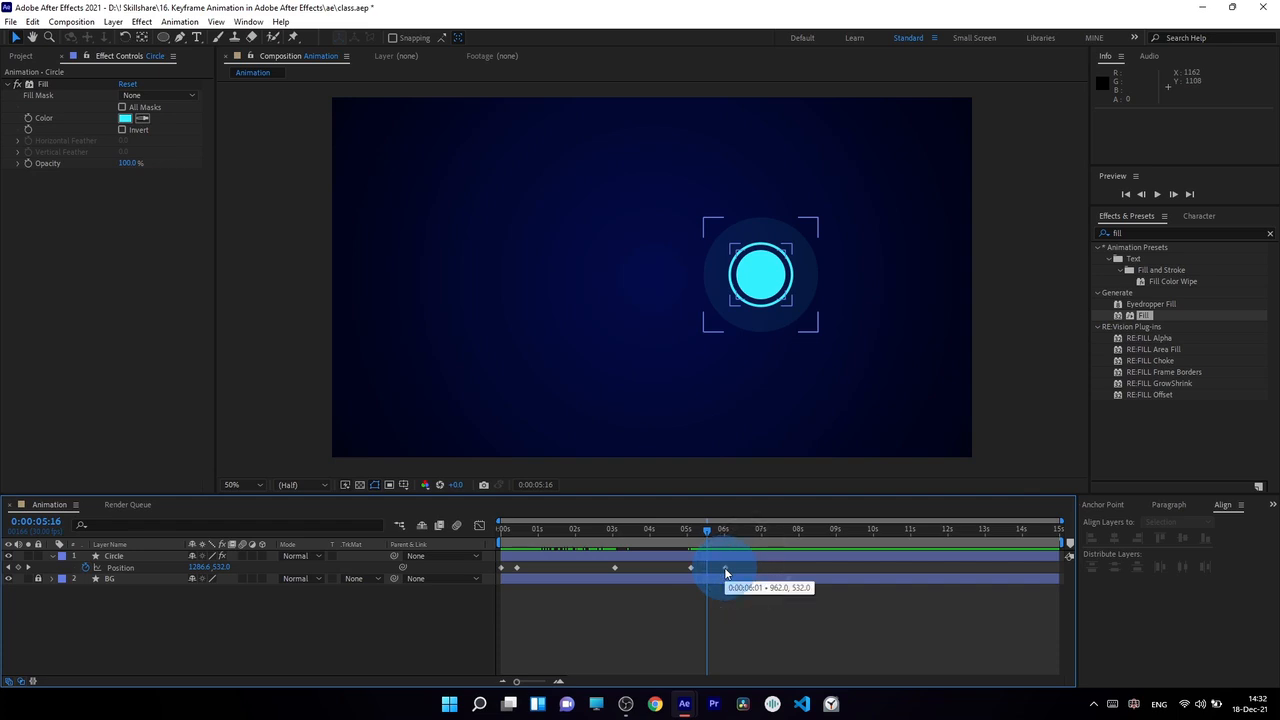
pyautogui.moveTo(726, 572); pyautogui.dragTo(705, 574)
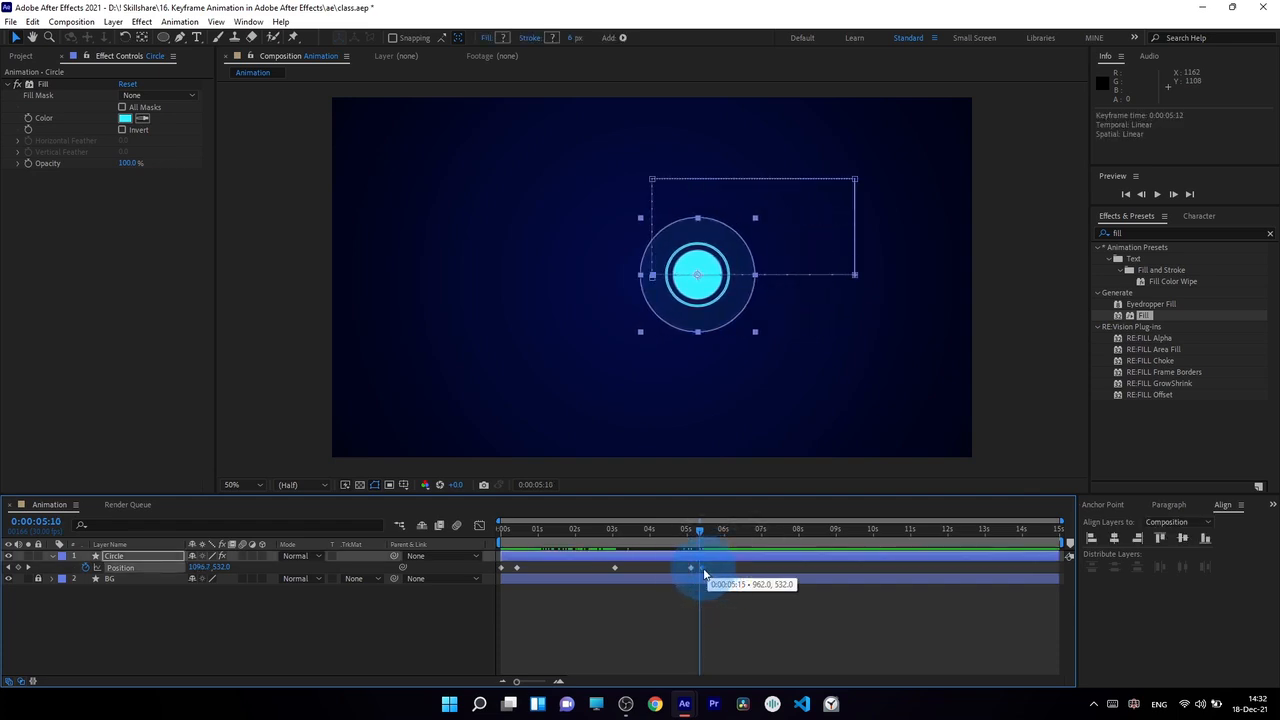
pyautogui.click(713, 568)
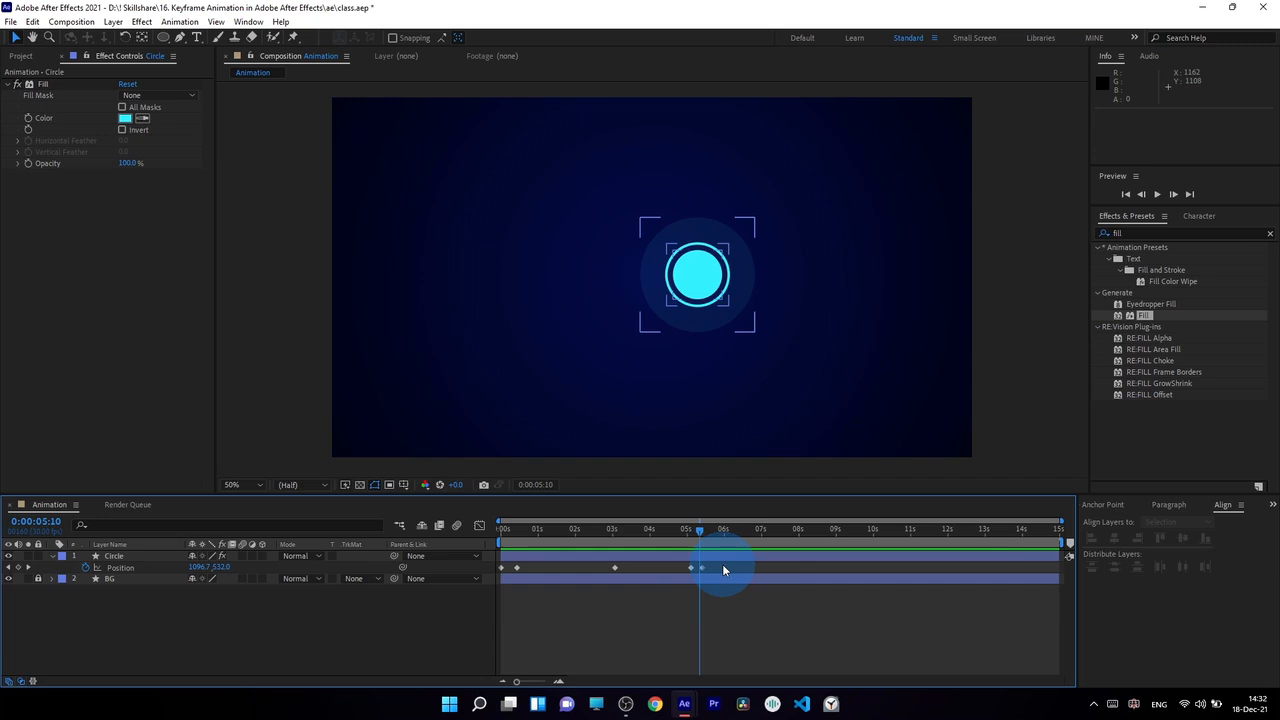
pyautogui.press('KP_0')
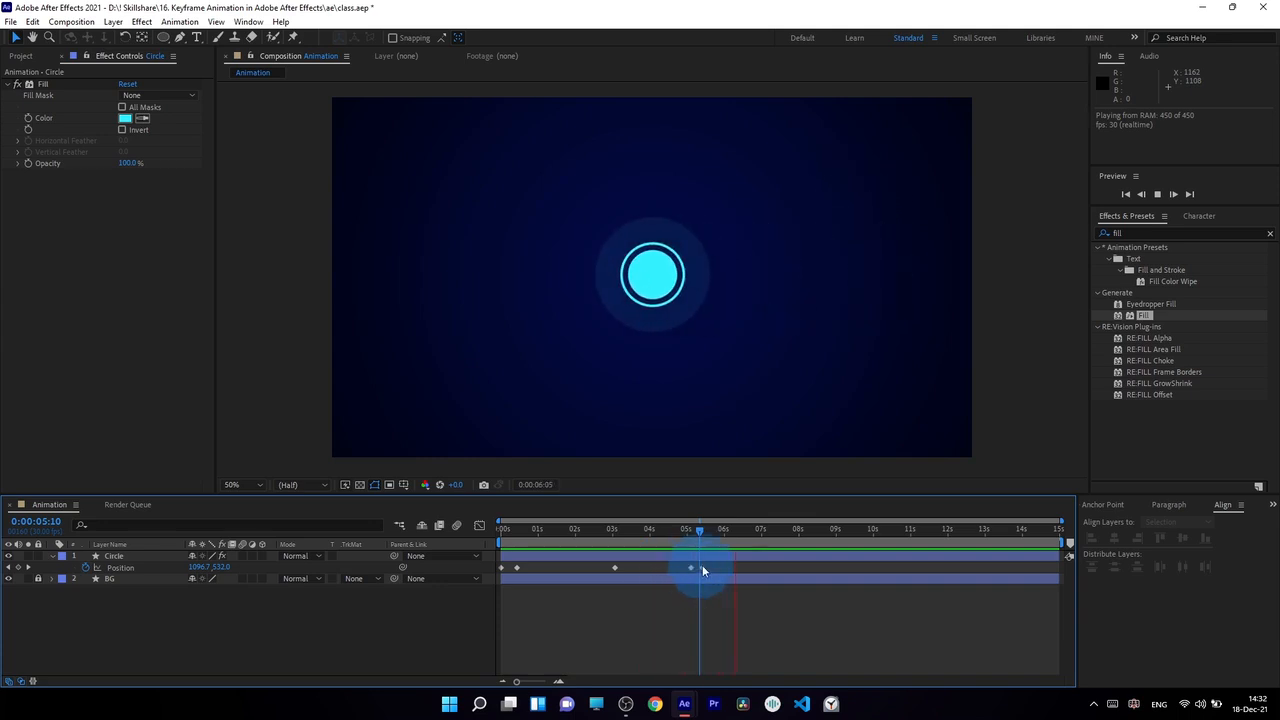
# Step: Respace the Circle's Position keyframes roughly one second apart, ending at about 4.5 seconds, and preview the motion
pyautogui.moveTo(699, 528); pyautogui.dragTo(589, 571)
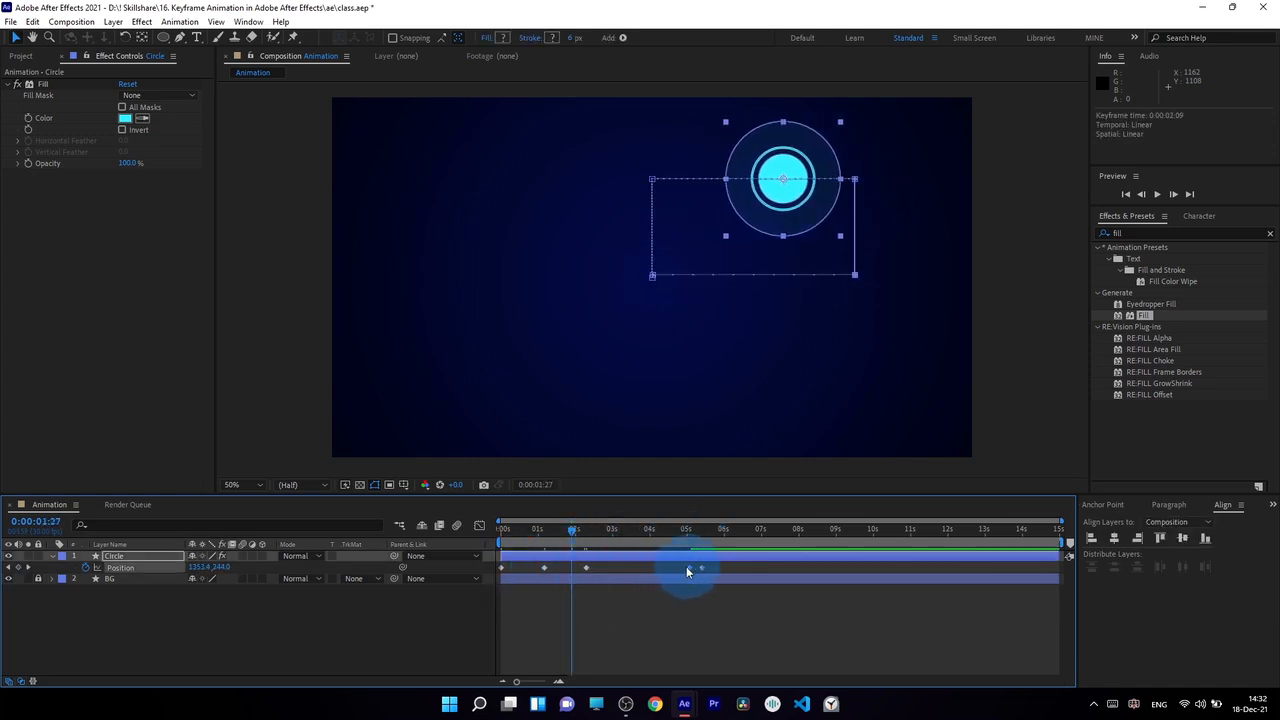
pyautogui.moveTo(688, 568); pyautogui.dragTo(626, 569)
pyautogui.moveTo(706, 568); pyautogui.dragTo(677, 568)
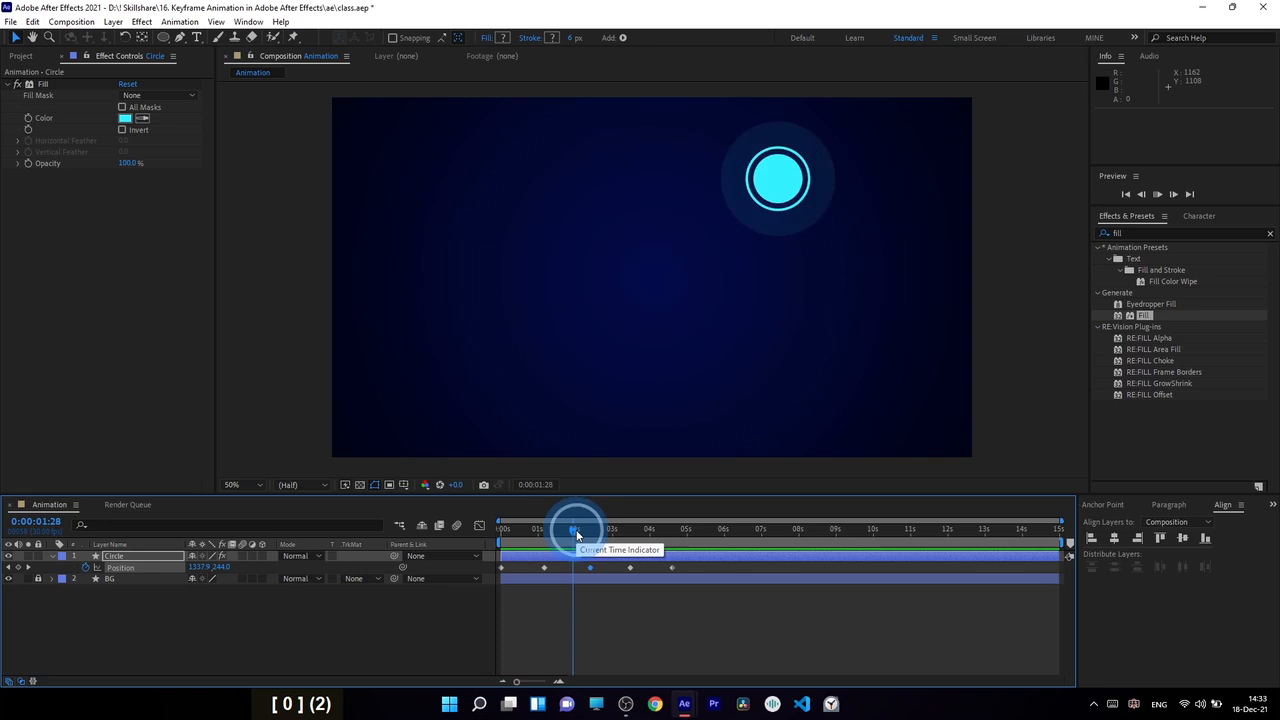
pyautogui.press('space')
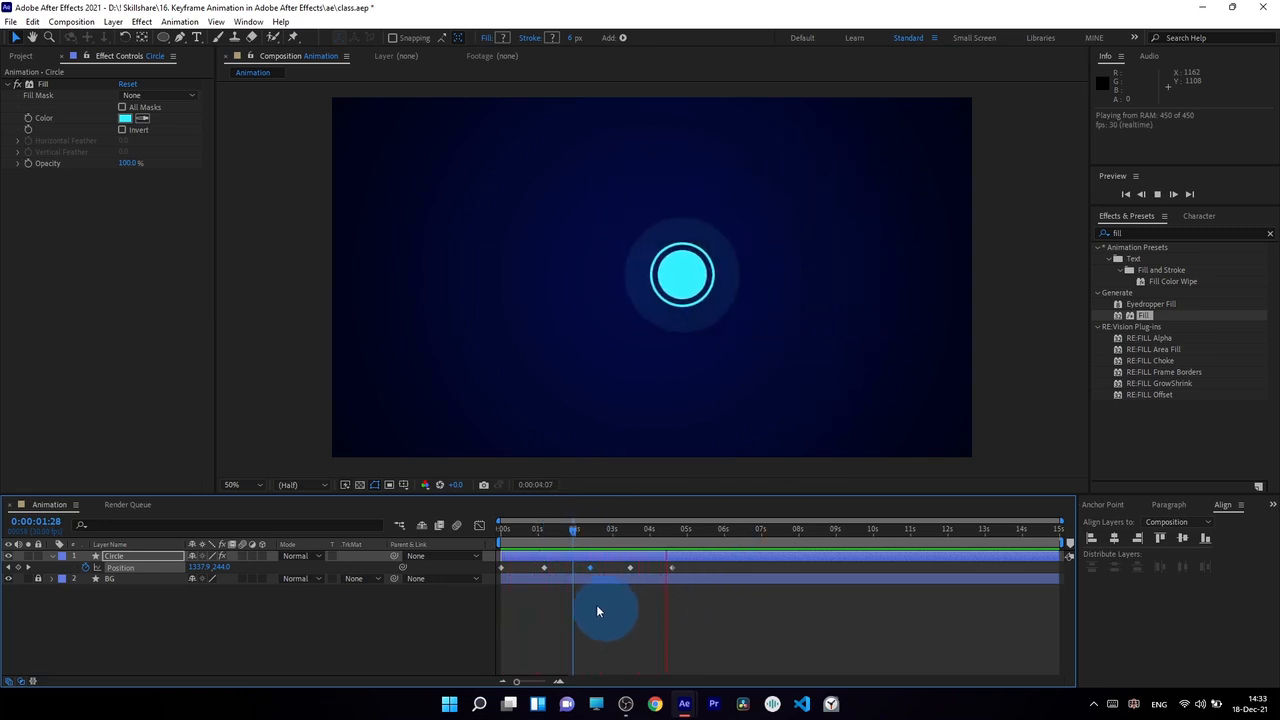
pyautogui.press('space')
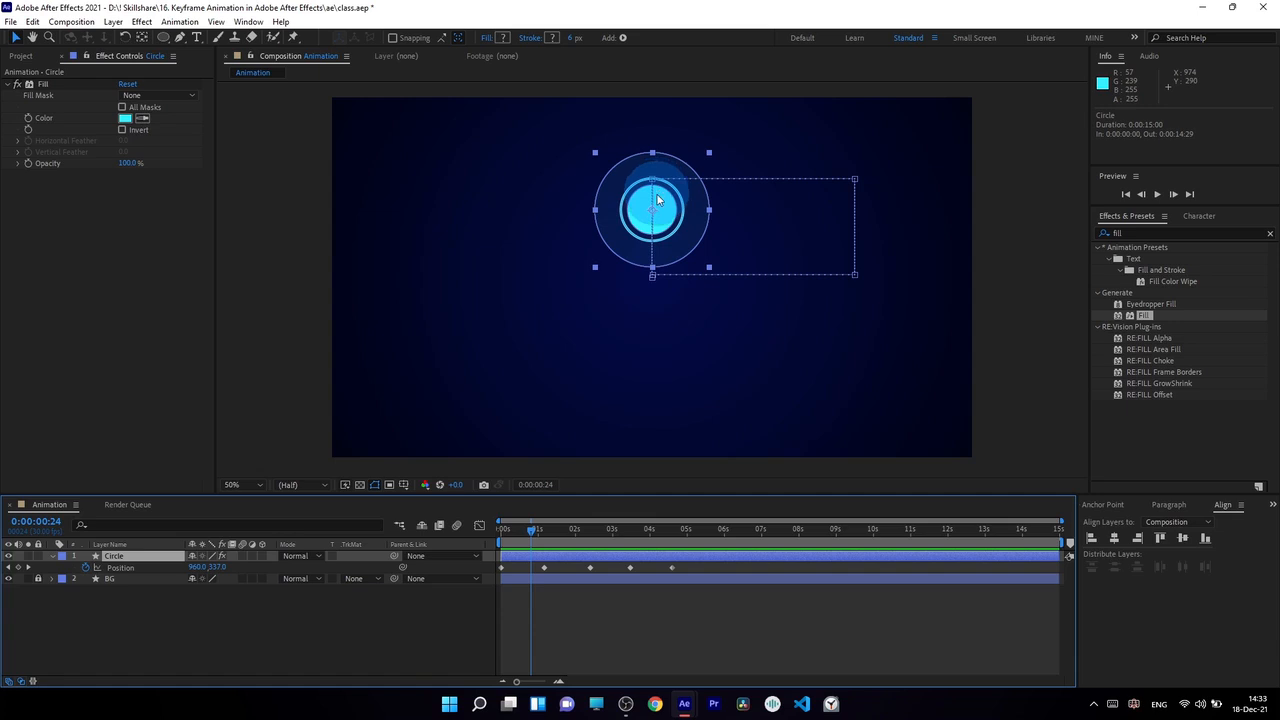
# Step: Shift the last three Position keyframes together to start at 0:00:03:04 and inspect the dot spacing on the motion path's horizontal segment
pyautogui.press('space')
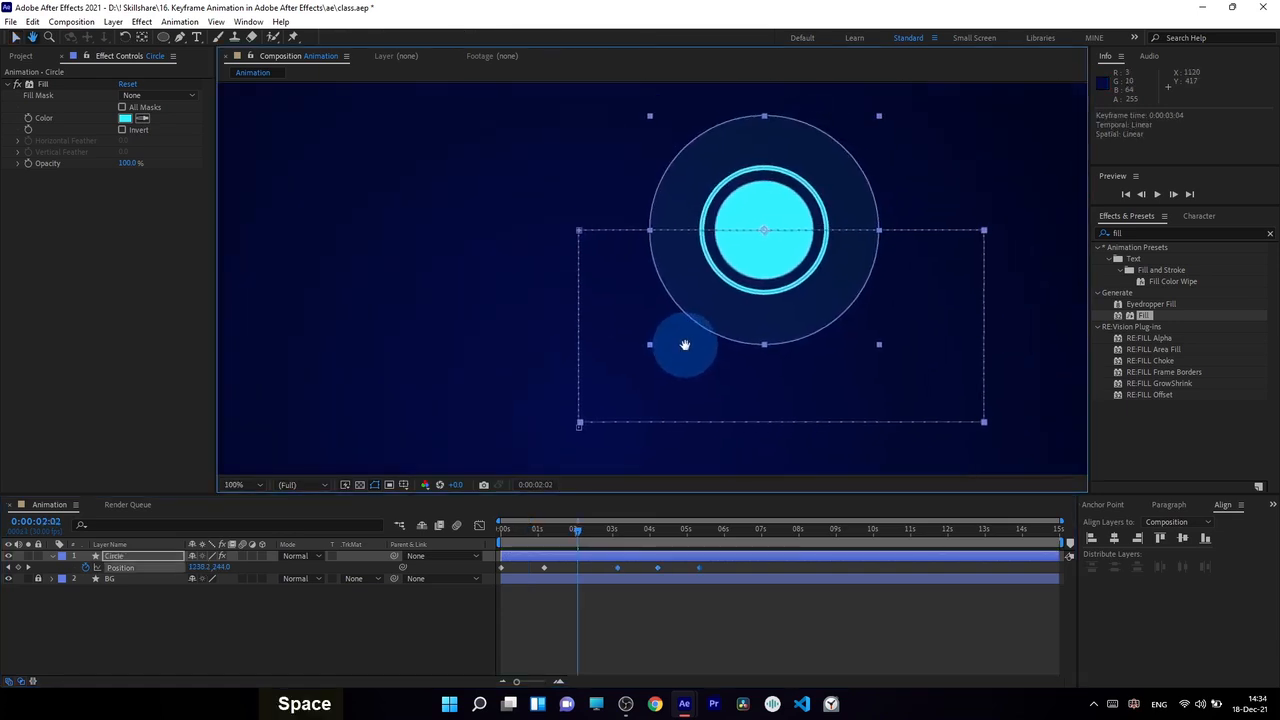
pyautogui.moveTo(686, 346); pyautogui.dragTo(665, 334)
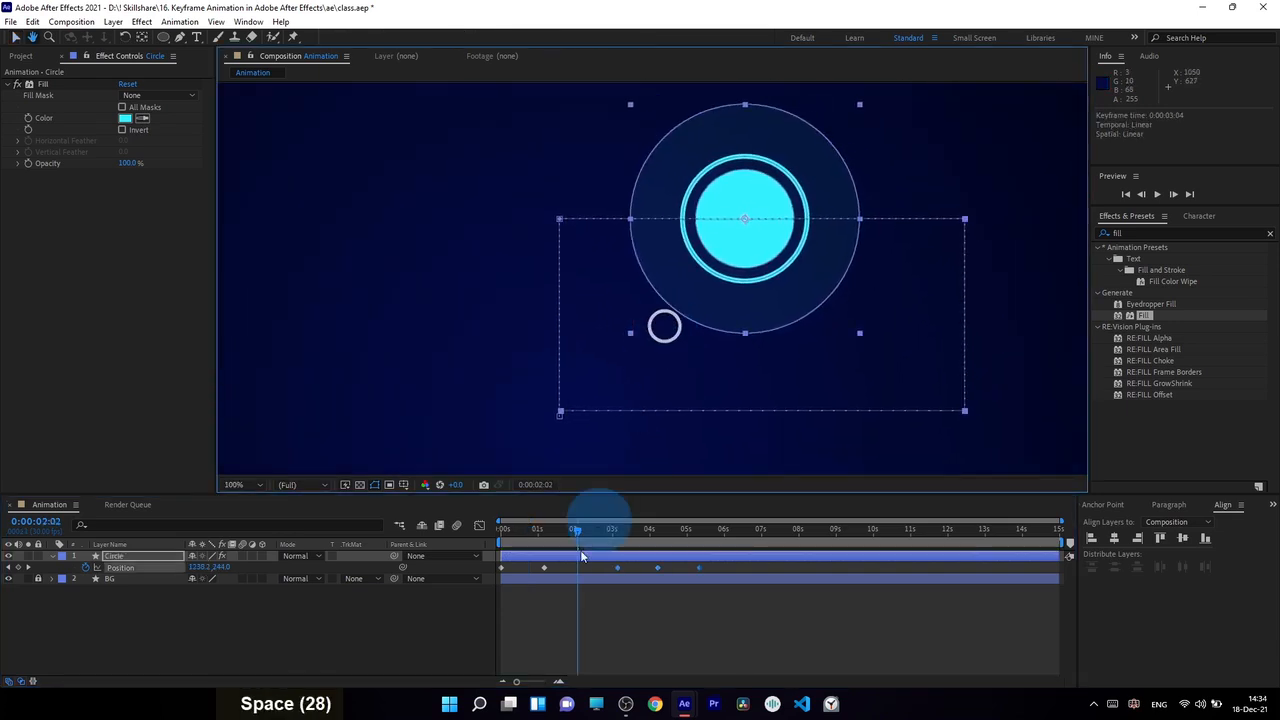
pyautogui.moveTo(505, 531); pyautogui.dragTo(566, 545)
pyautogui.scroll(-1, 569, 260)
pyautogui.scroll(2, 569, 260)
pyautogui.press('space')
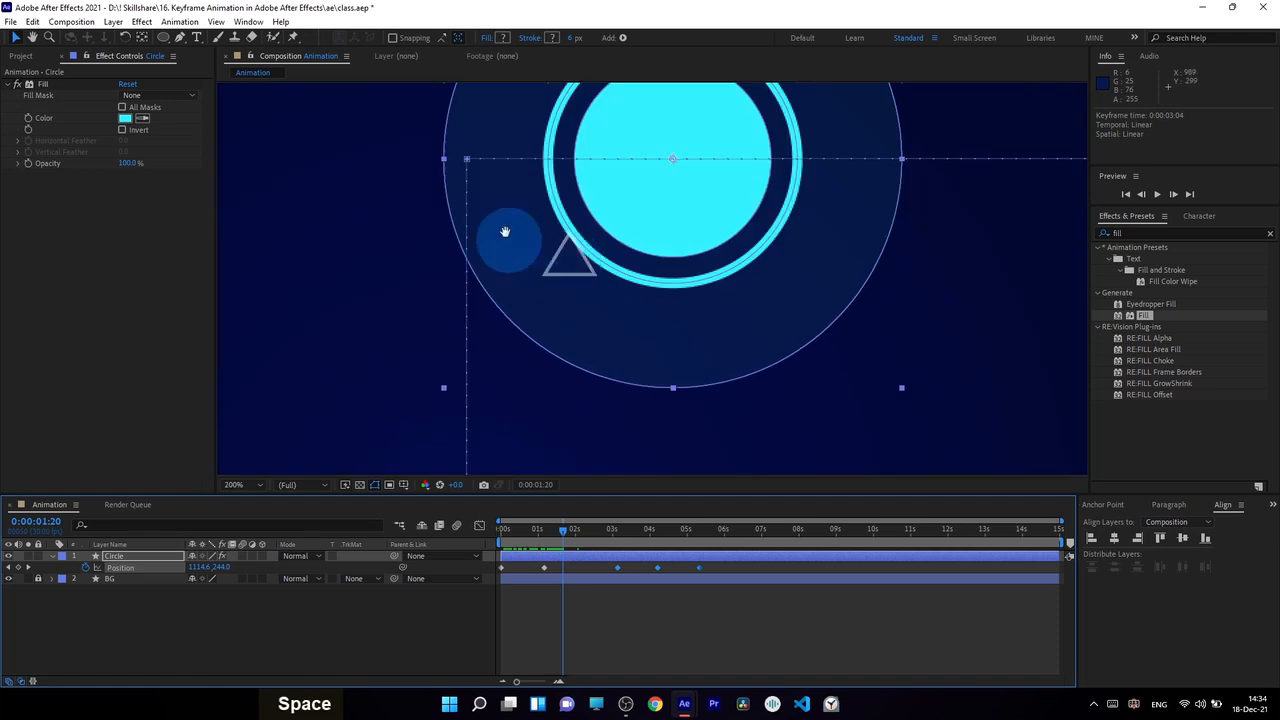
pyautogui.moveTo(505, 231); pyautogui.dragTo(563, 303)
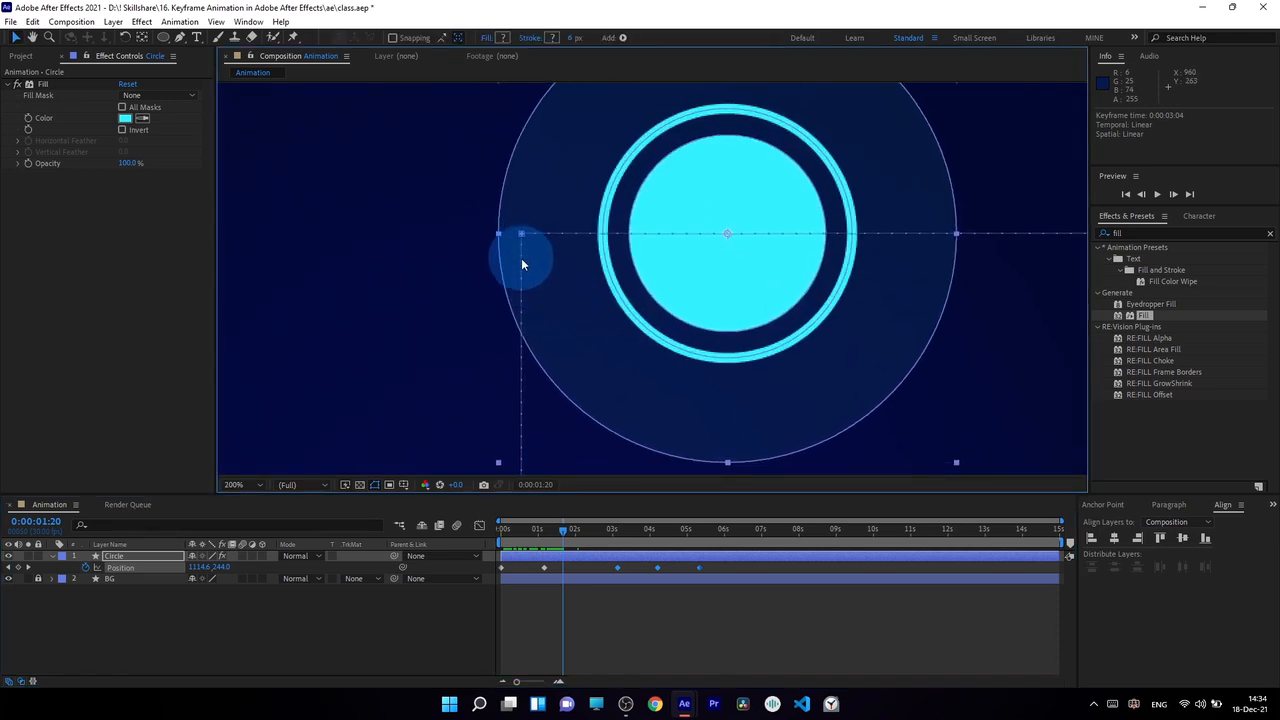
# Step: Shift the last three Position keyframes to start at 0:00:03:09 and inspect the path dots around its lower-right corner
pyautogui.moveTo(617, 567); pyautogui.dragTo(623, 573)
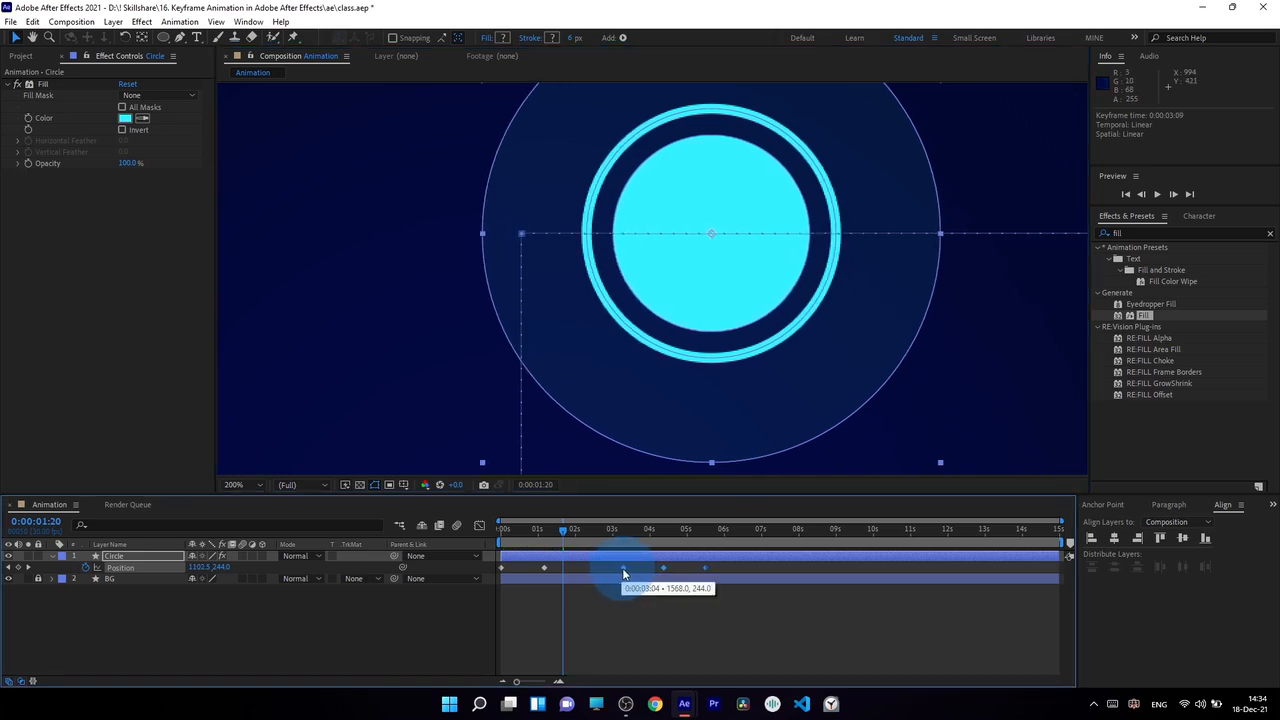
pyautogui.press('space')
pyautogui.moveTo(977, 340); pyautogui.dragTo(445, 56)
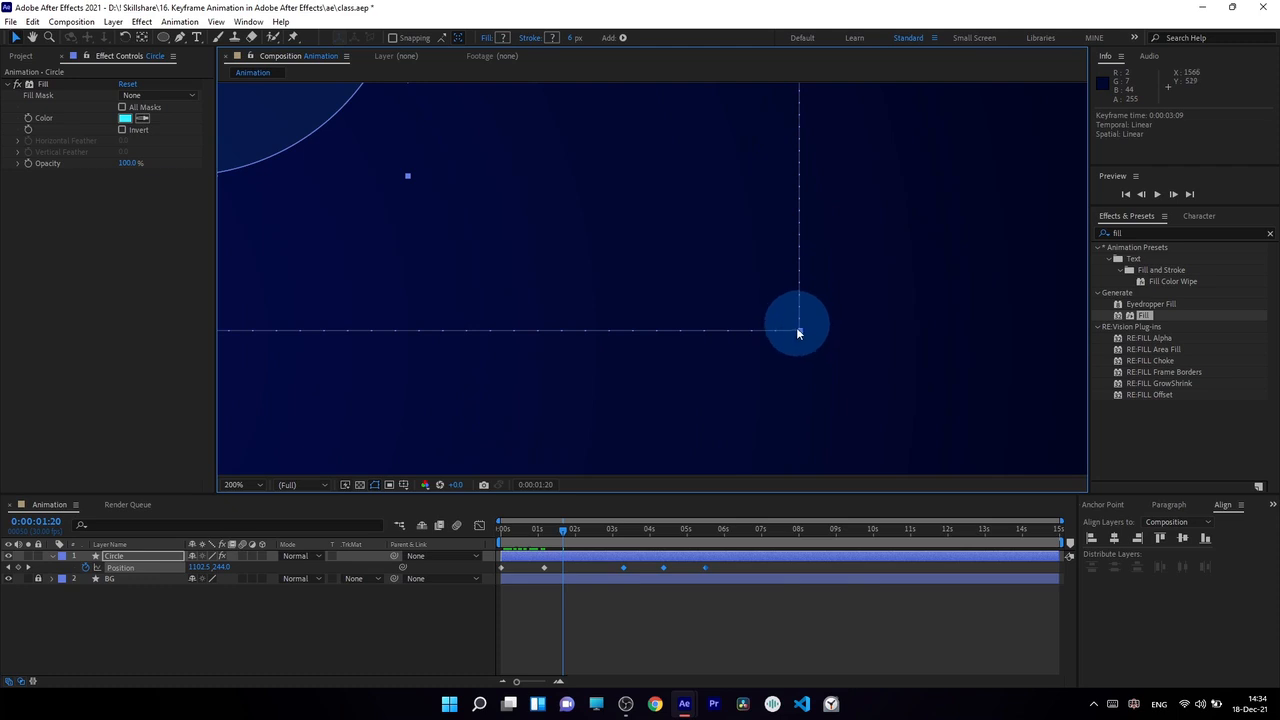
# Step: Move only the final Position keyframe to 0:00:06:26 to slow the last segment, and preview the whole animation
pyautogui.click(712, 566)
pyautogui.moveTo(706, 568); pyautogui.dragTo(725, 575)
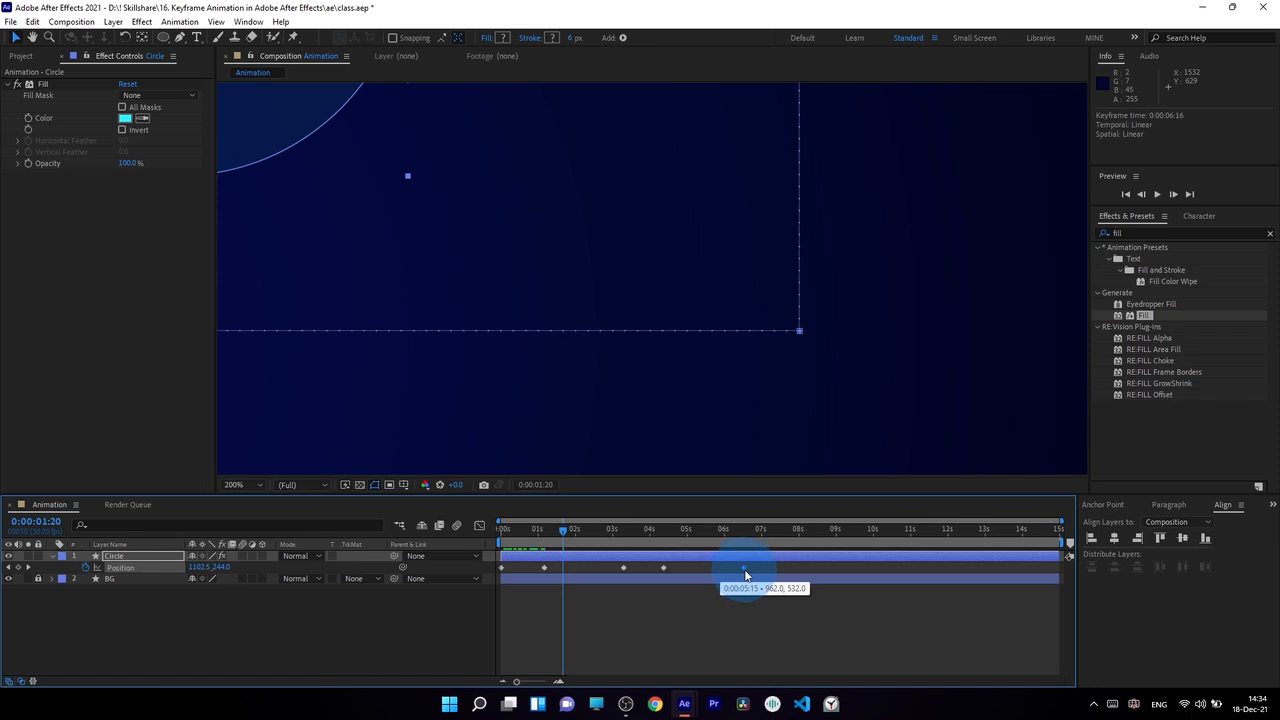
pyautogui.moveTo(757, 577); pyautogui.dragTo(793, 375)
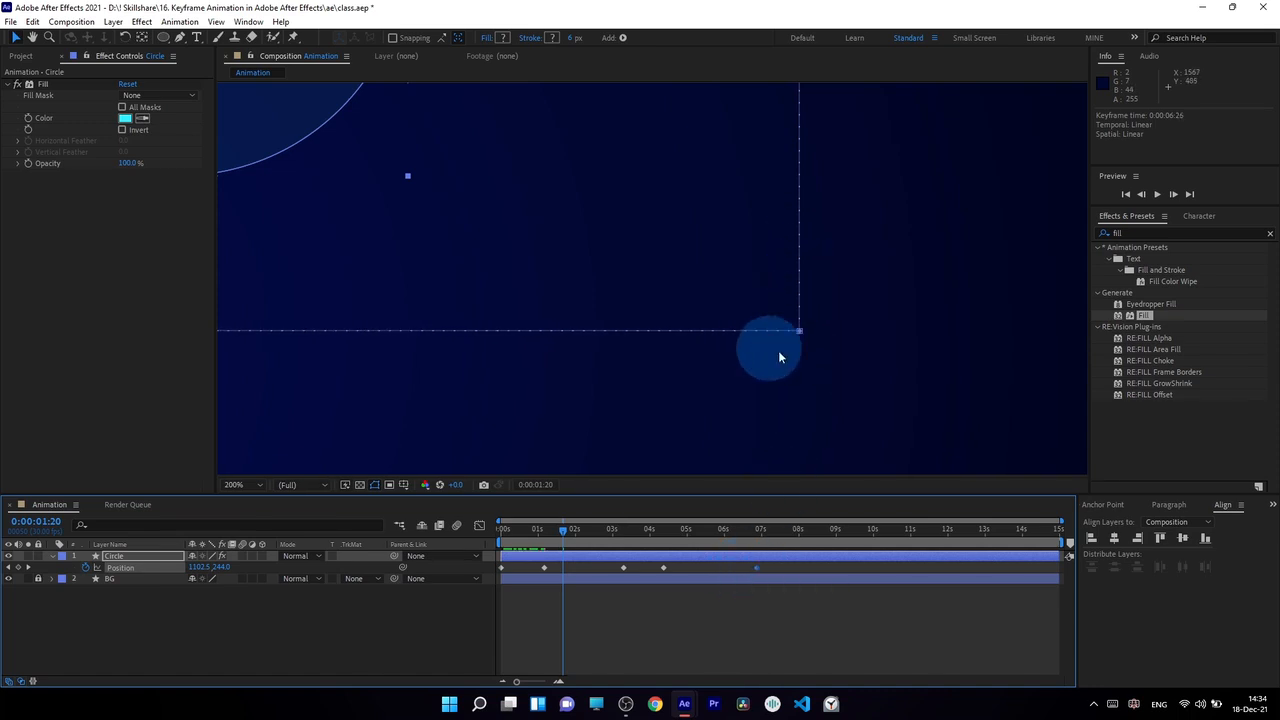
pyautogui.scroll(-2, 654, 238)
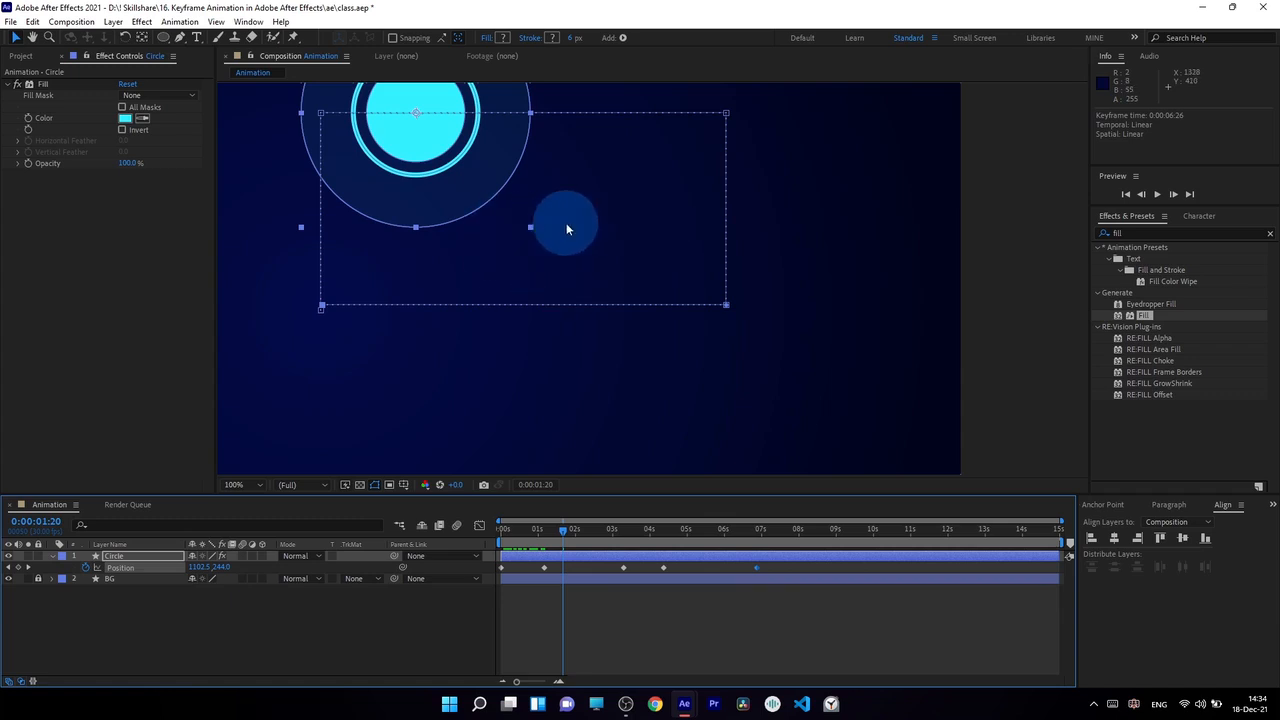
pyautogui.scroll(-1, 765, 373)
pyautogui.press('0')
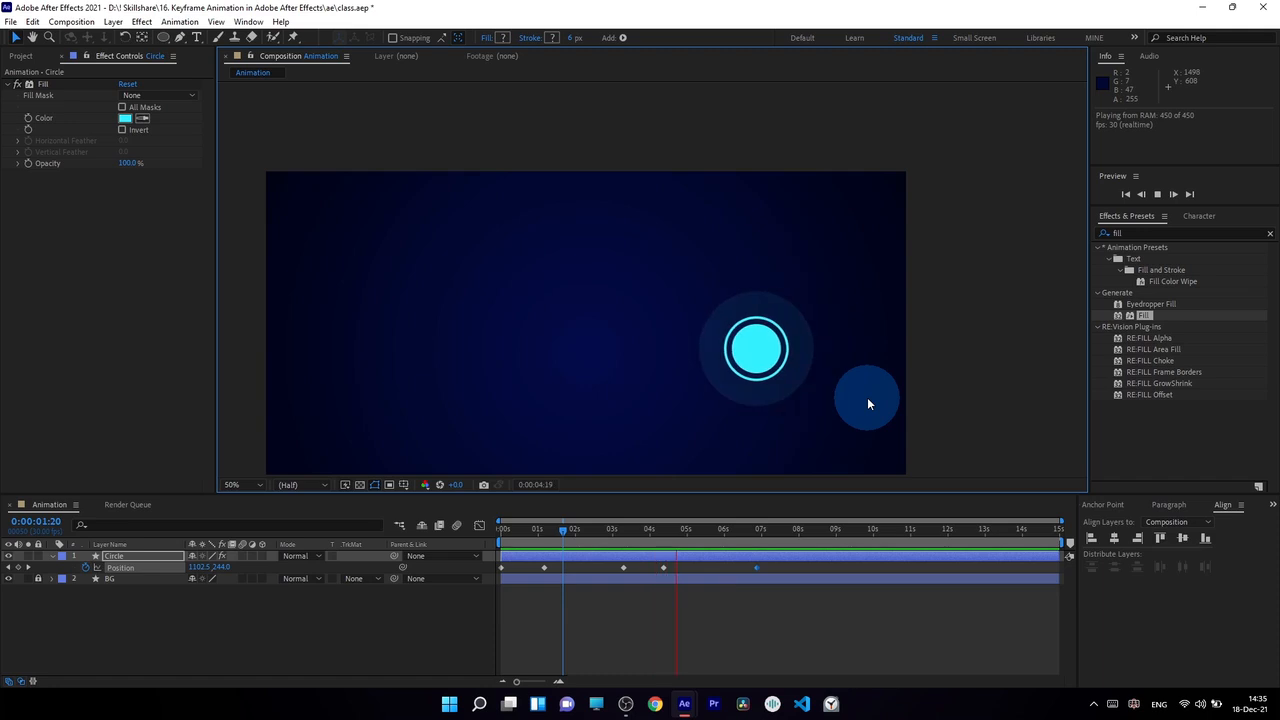
# Step: Move the last three Position keyframes earlier to start at about 1.7 seconds, move the final one to 0:00:03:13, and preview
pyautogui.click(516, 531)
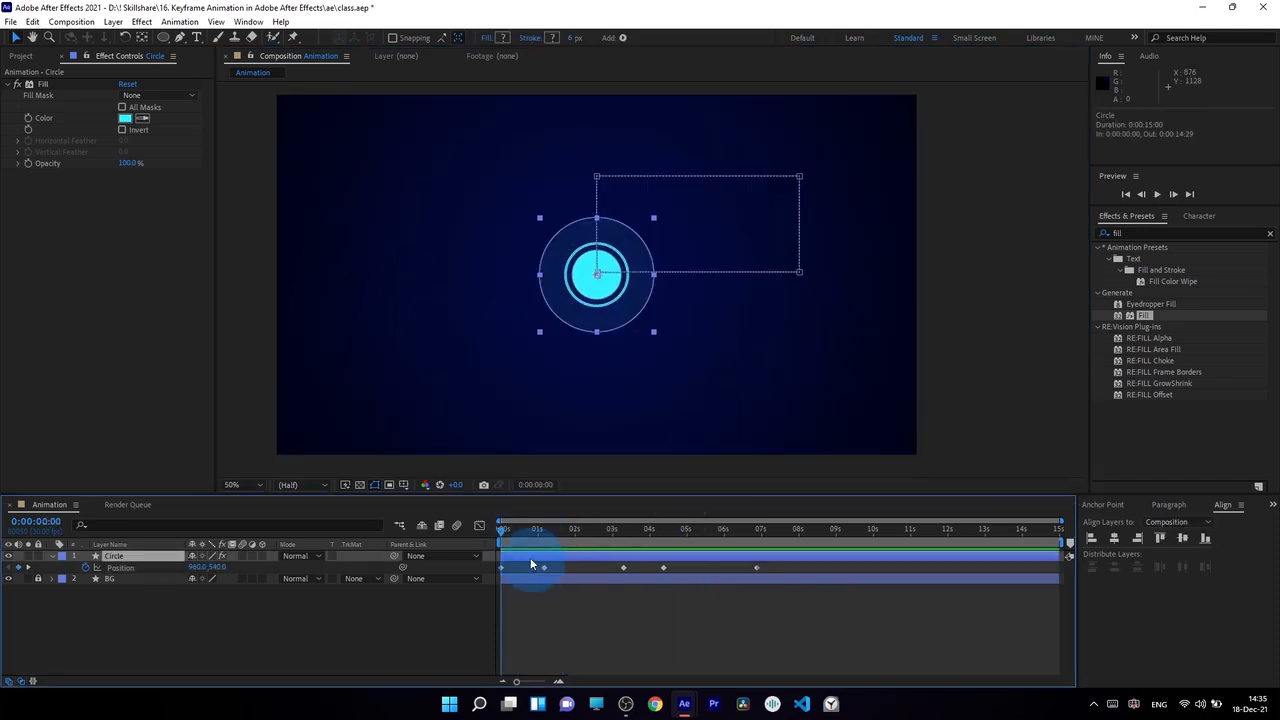
pyautogui.moveTo(503, 531); pyautogui.dragTo(557, 558)
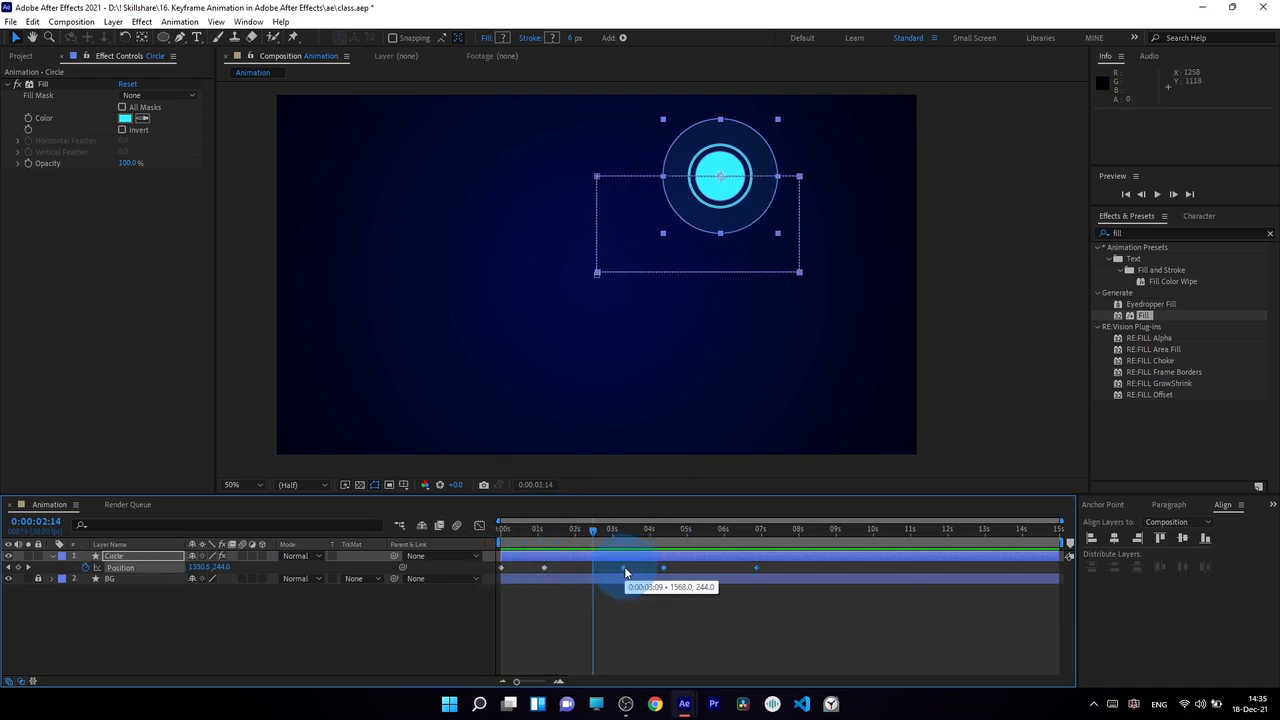
pyautogui.moveTo(625, 568); pyautogui.dragTo(564, 567)
pyautogui.click(571, 600)
pyautogui.moveTo(696, 568); pyautogui.dragTo(617, 568)
pyautogui.click(504, 530)
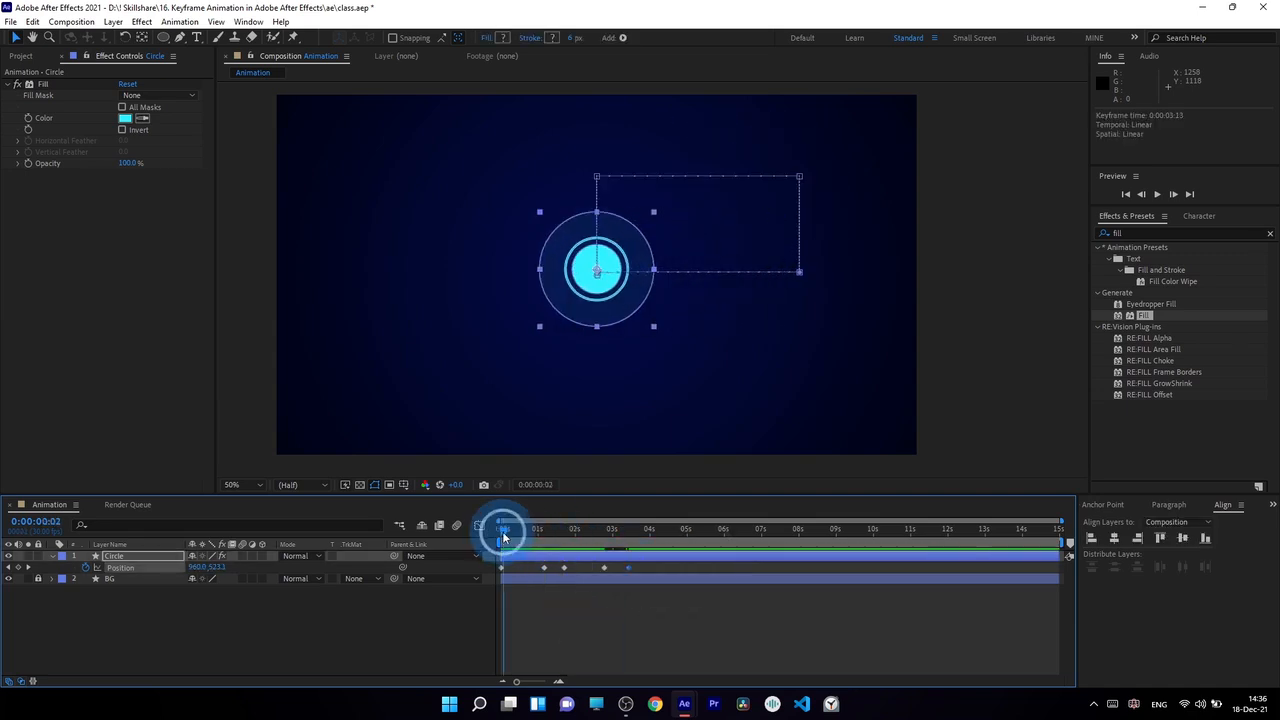
pyautogui.press('KP_0')
pyautogui.click(566, 612)
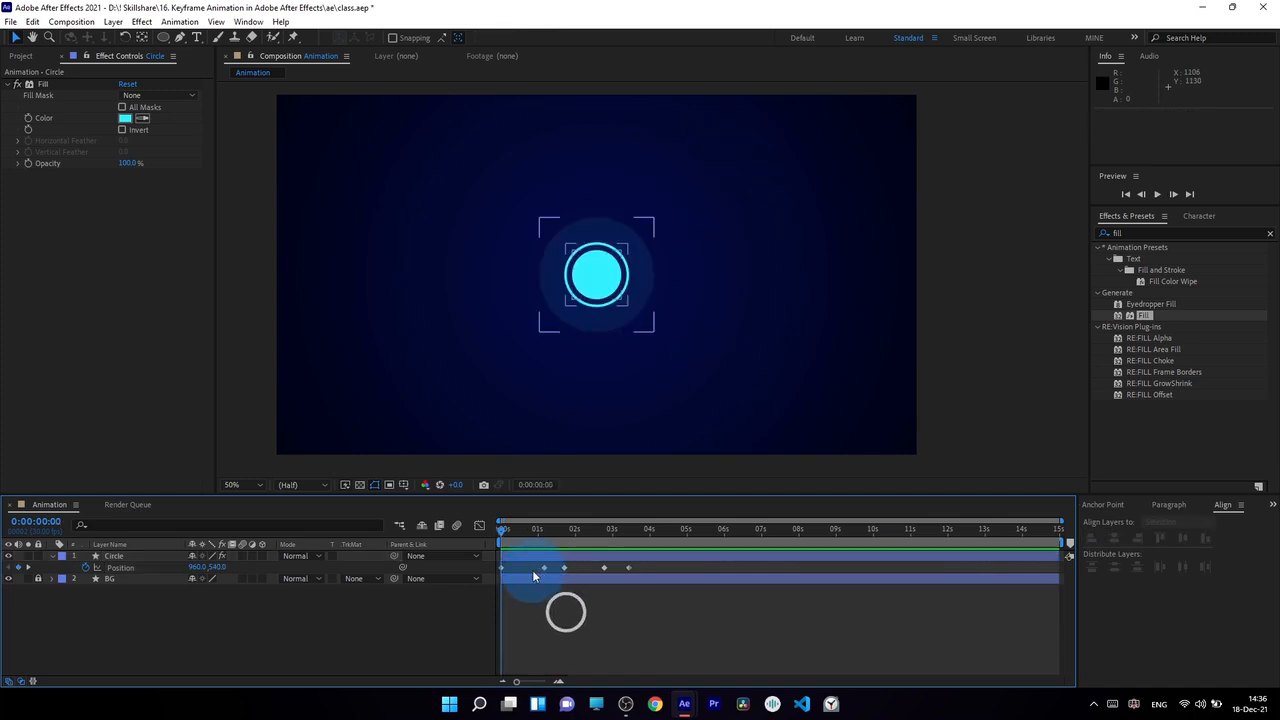
# Step: Remove all of the Circle layer's Position keyframes at once by turning off the property's animation
pyautogui.moveTo(503, 531); pyautogui.dragTo(326, 581)
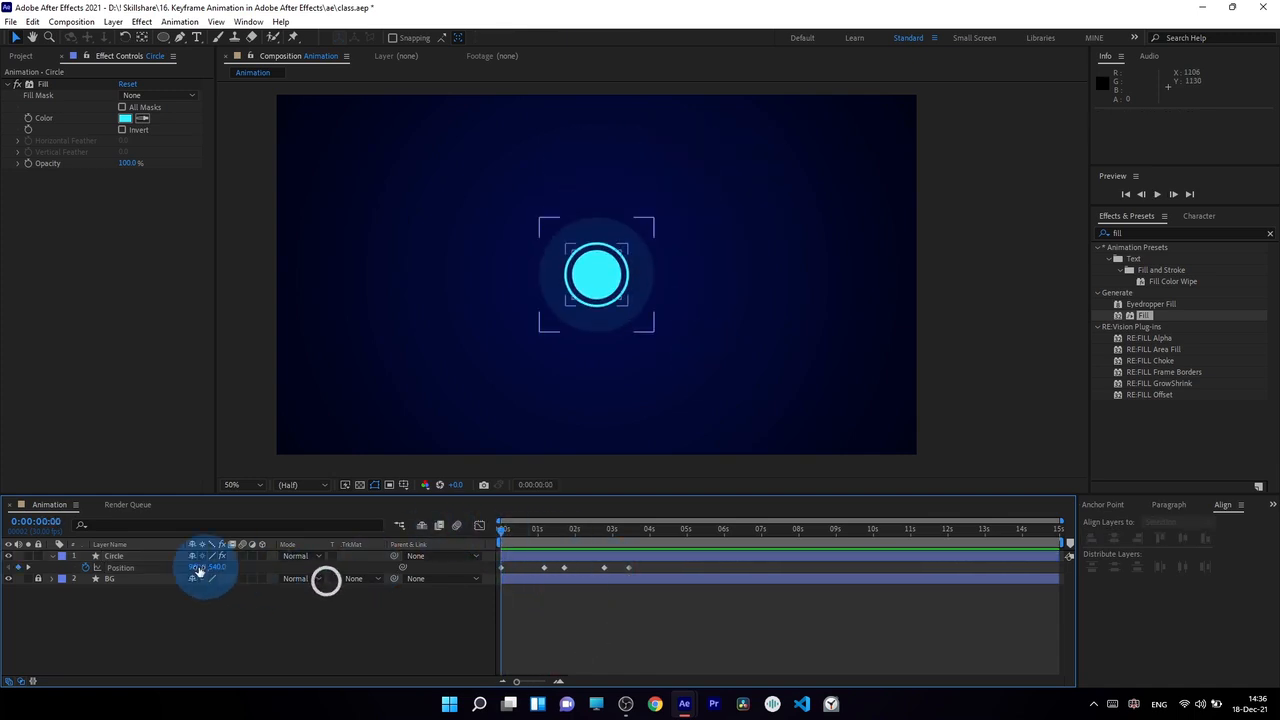
pyautogui.click(615, 593)
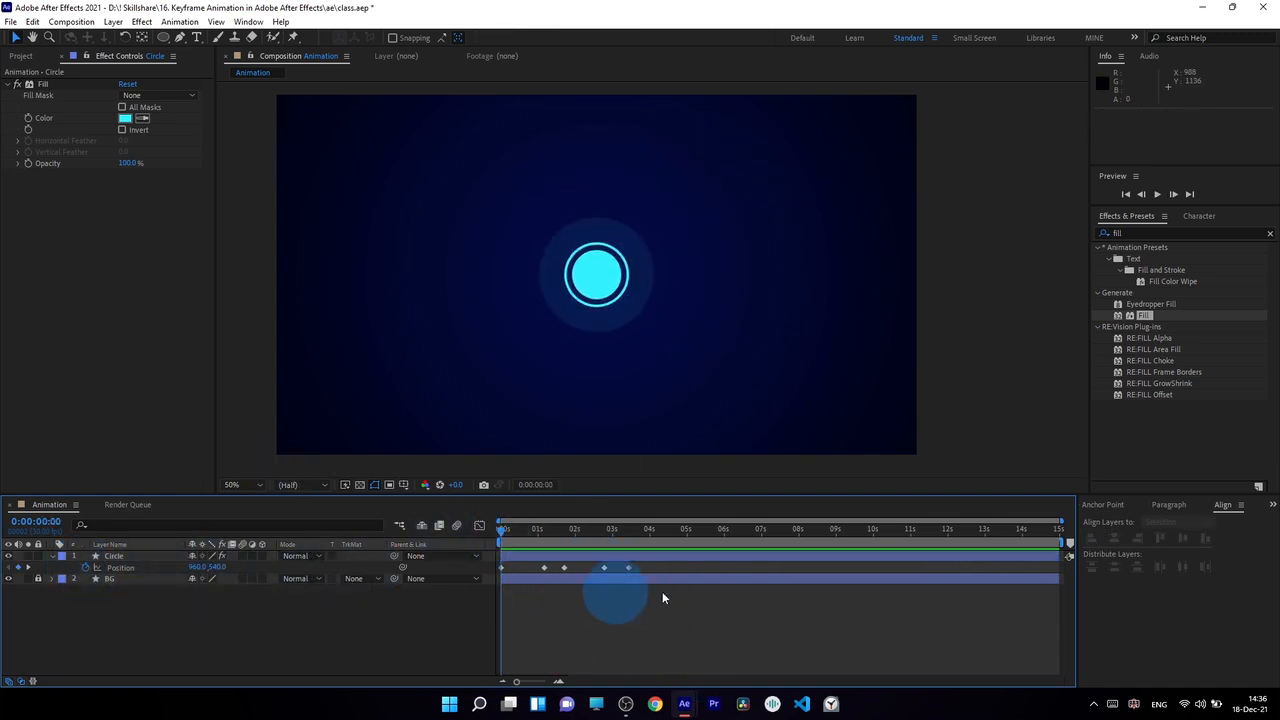
pyautogui.moveTo(672, 567); pyautogui.dragTo(491, 565)
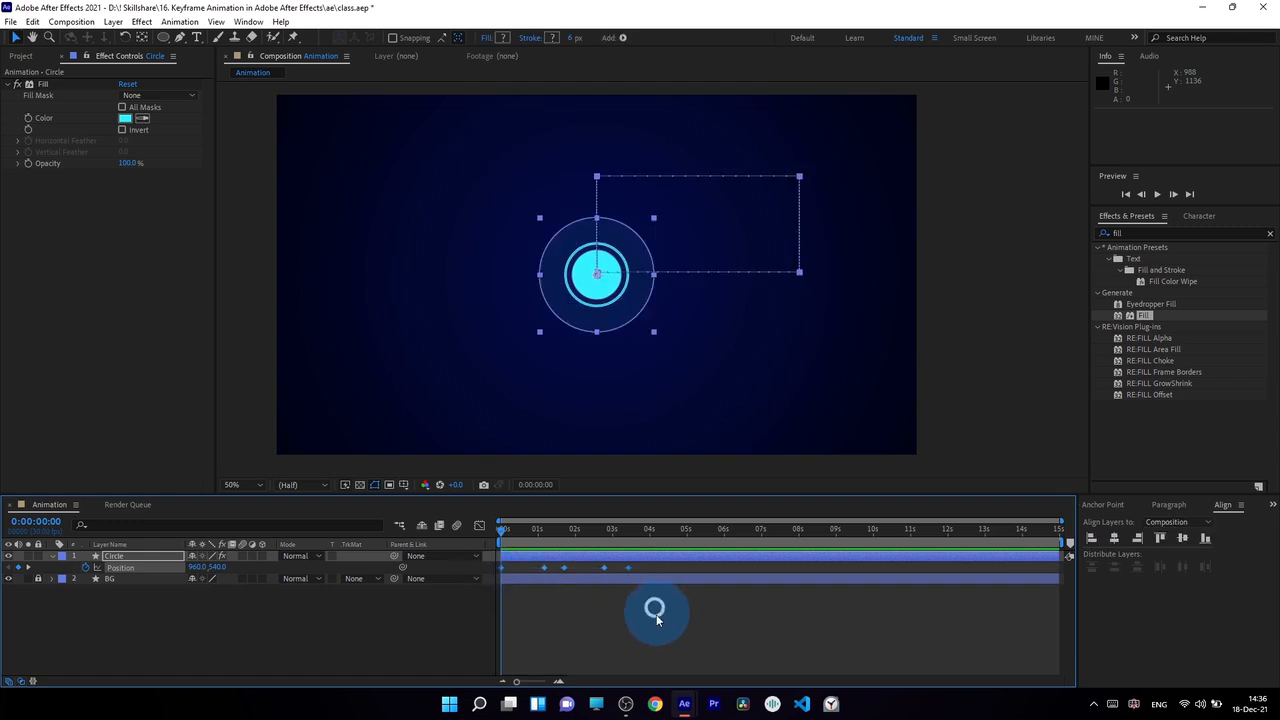
pyautogui.click(318, 640)
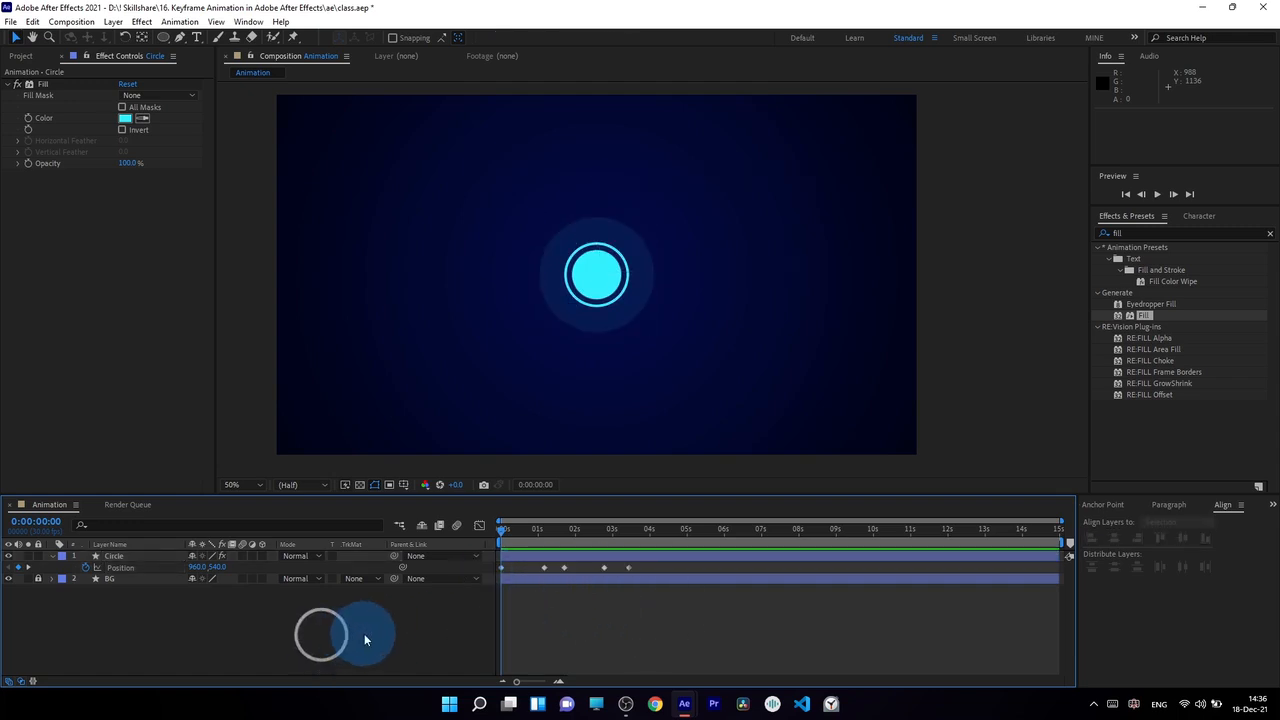
pyautogui.click(85, 567)
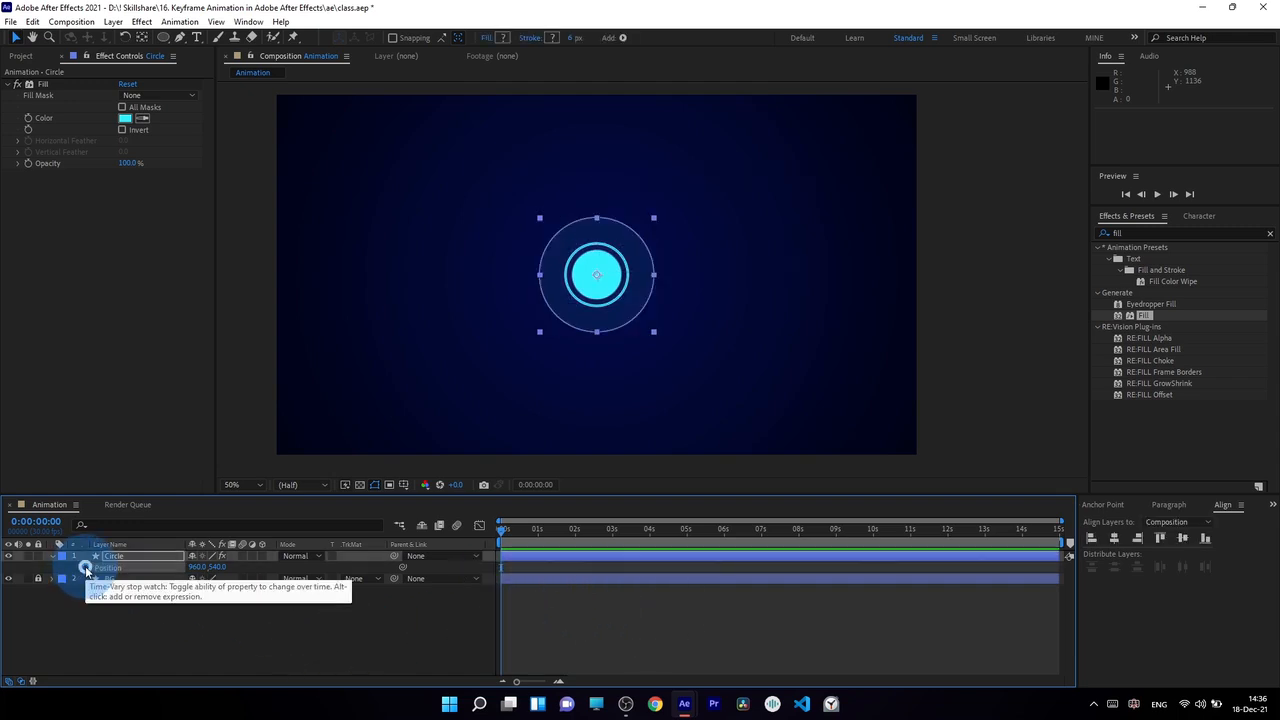
pyautogui.click(568, 622)
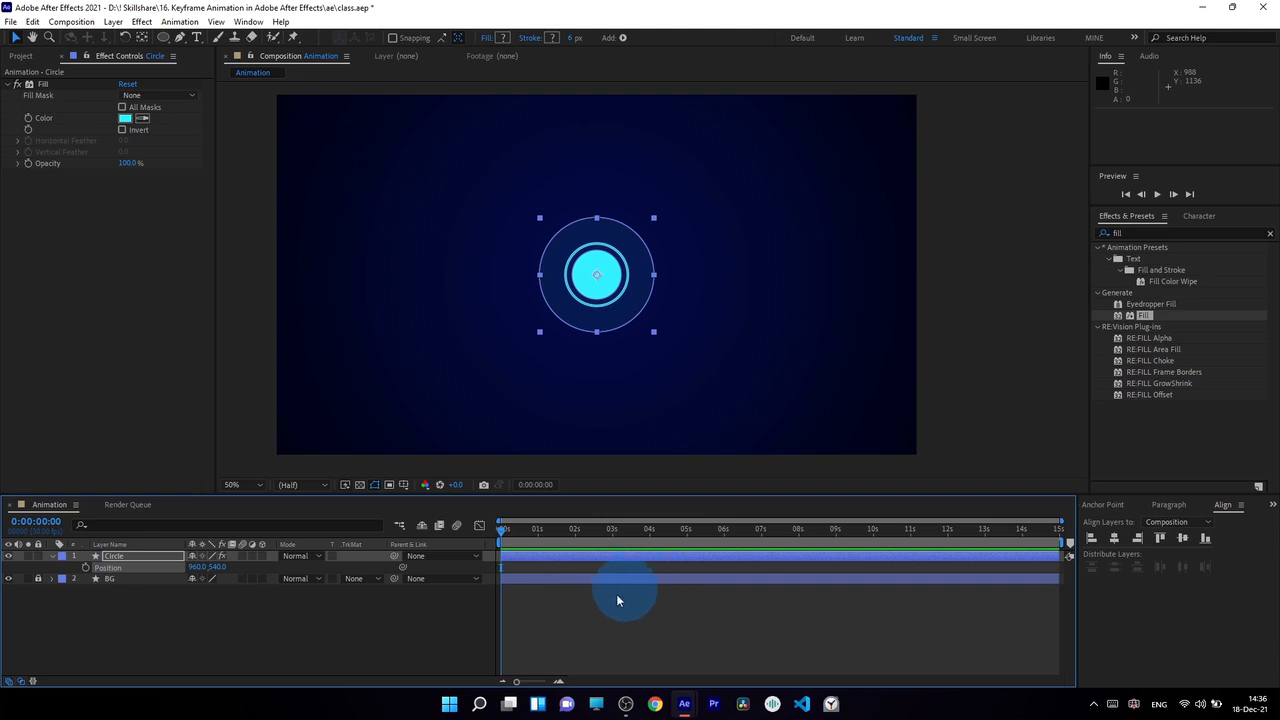
# Step: Restart Position keyframing at 0:00:00:00 and add a keyframe at 0:00:01:23 with the Circle moved horizontally to 1510, 540
pyautogui.click(85, 568)
pyautogui.moveTo(503, 530); pyautogui.dragTo(557, 536)
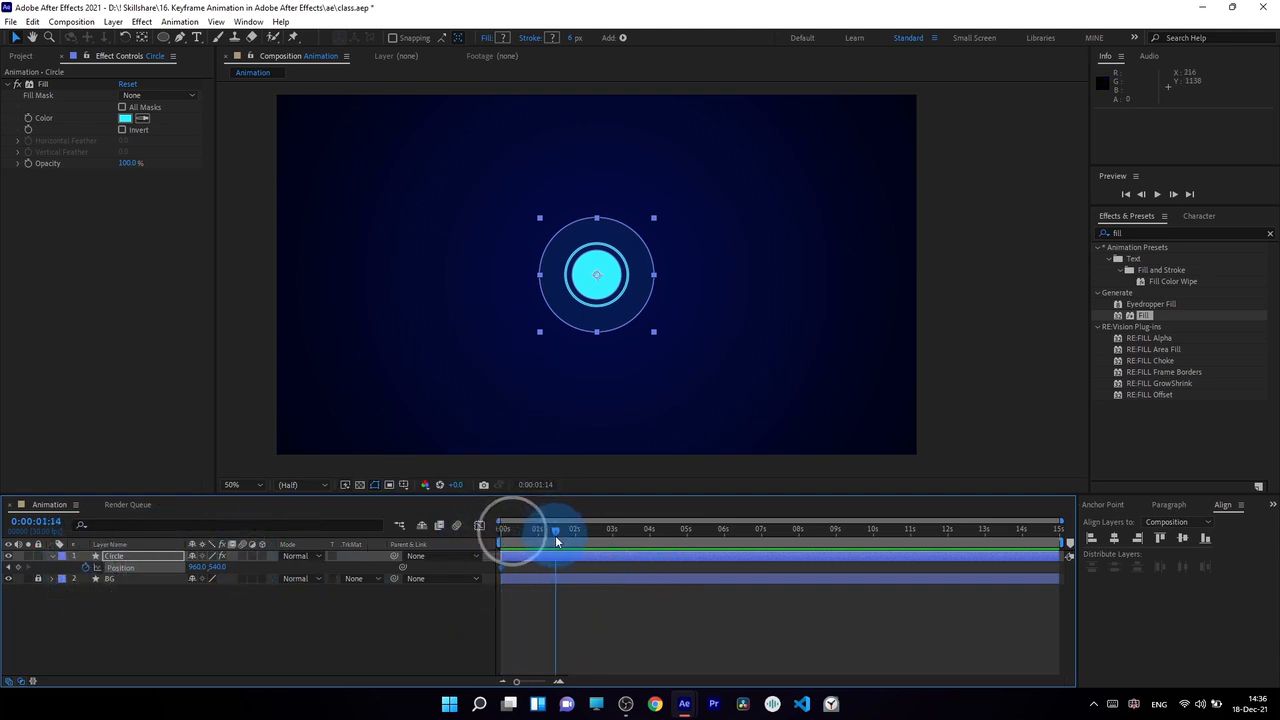
pyautogui.moveTo(628, 292); pyautogui.dragTo(812, 293)
pyautogui.click(634, 603)
# Step: Move the second Position keyframe earlier to under one second and preview the faster horizontal move
pyautogui.click(509, 529)
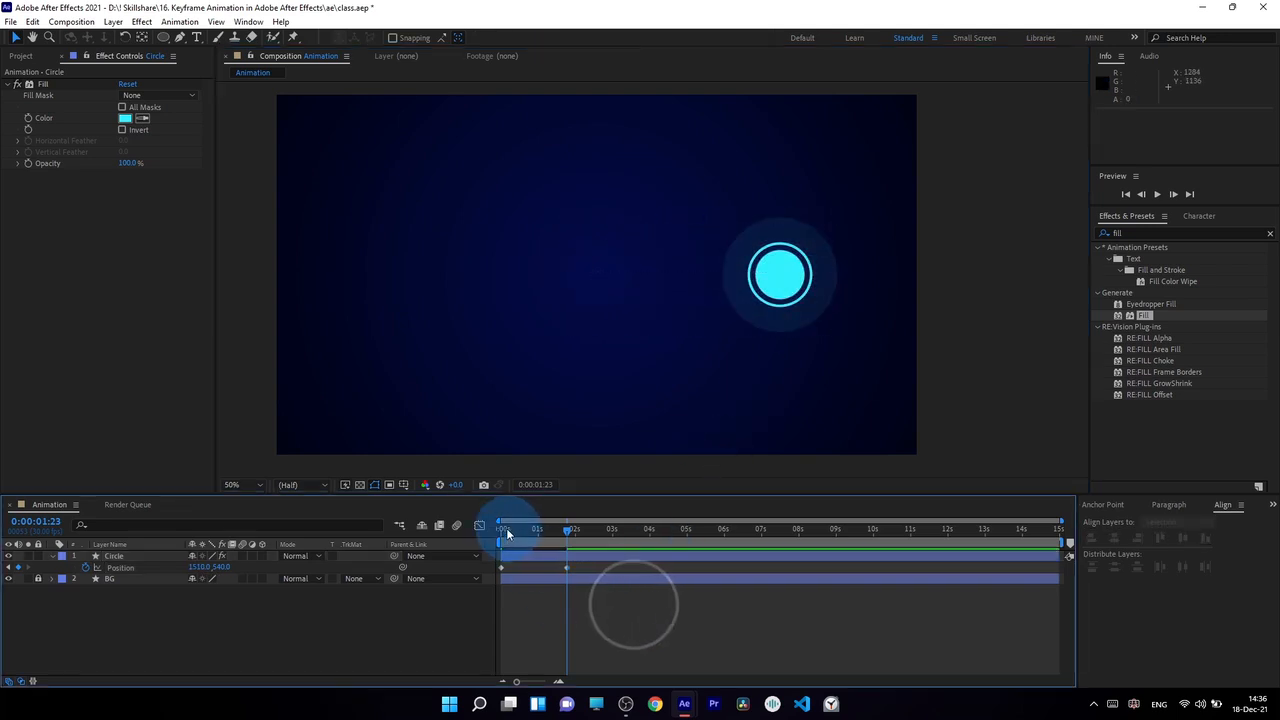
pyautogui.moveTo(514, 541); pyautogui.dragTo(528, 568)
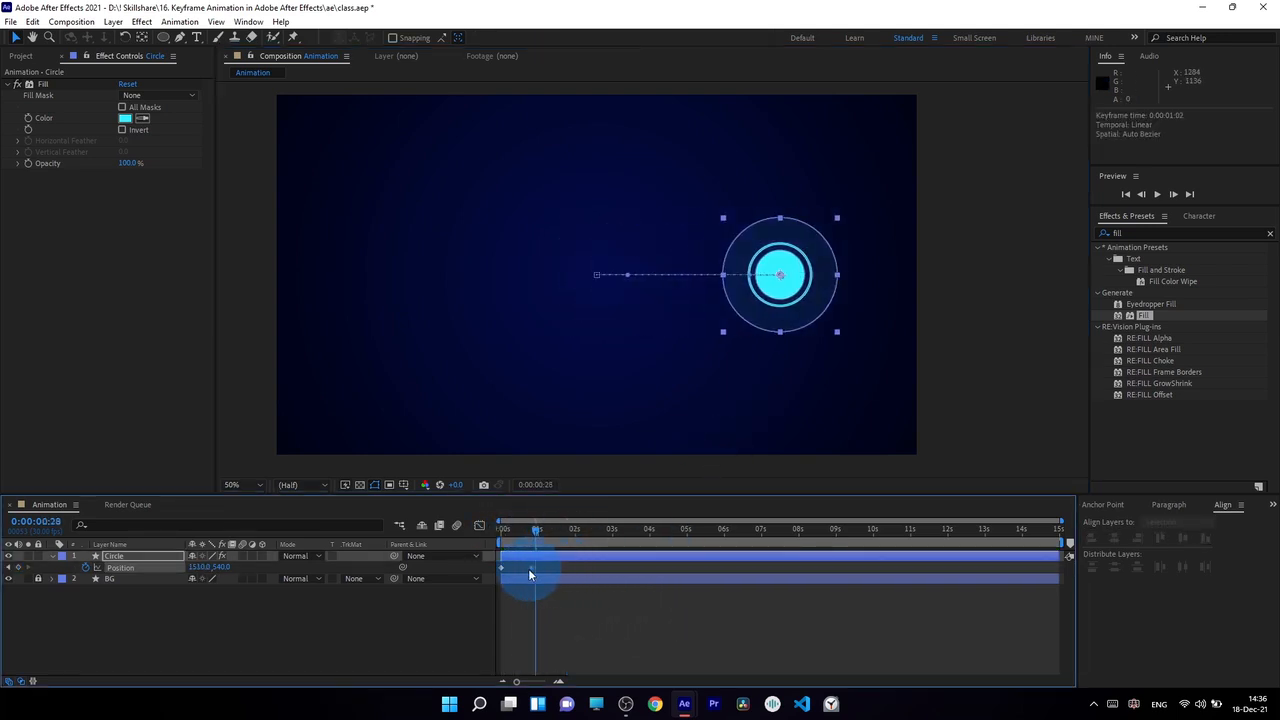
pyautogui.press('KP_0')
pyautogui.press('KP_0')
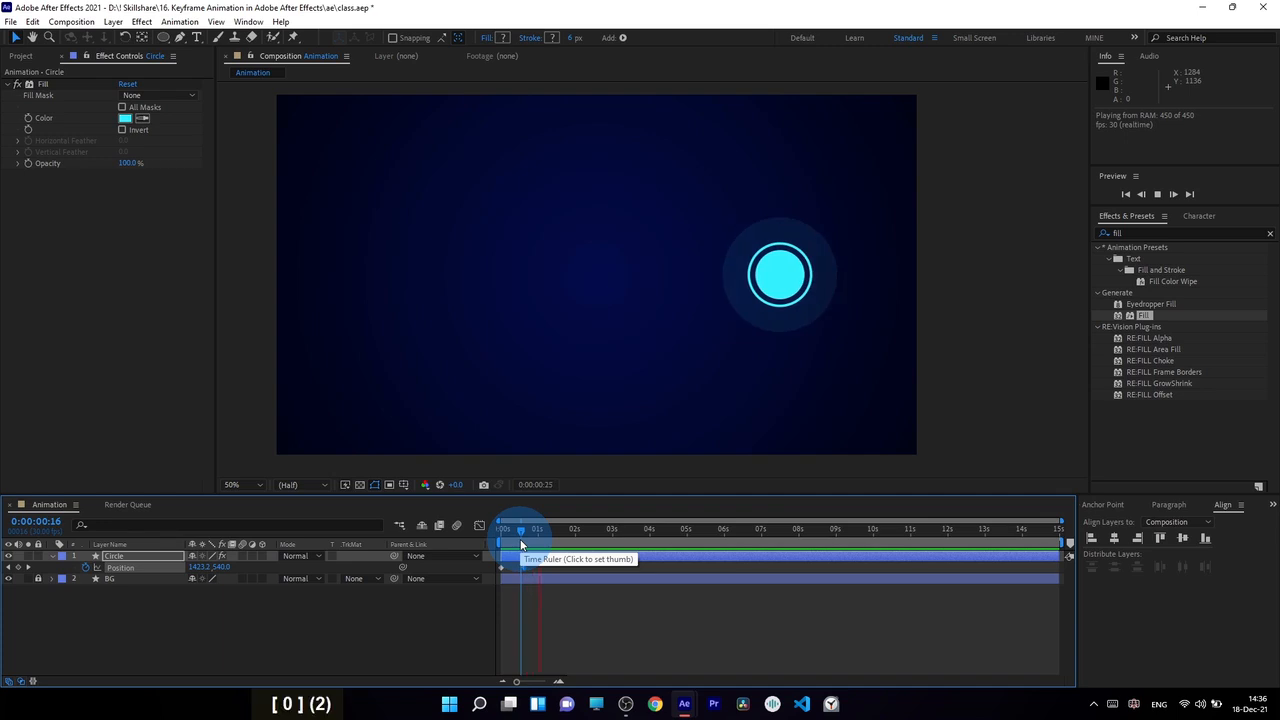
pyautogui.press('KP_0')
# Step: Move the Circle's second Position keyframe out to about 3.5 seconds and preview the slower horizontal move
pyautogui.press('KP_0')
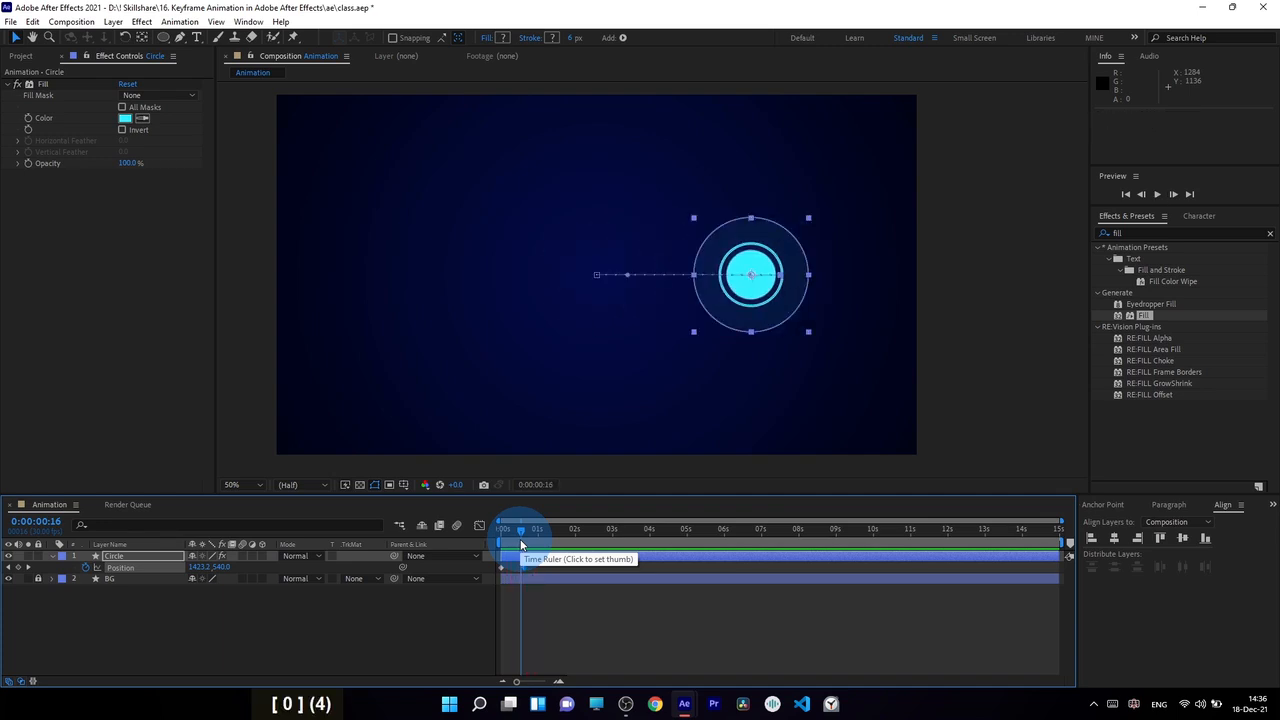
pyautogui.moveTo(521, 567); pyautogui.dragTo(628, 571)
pyautogui.press('KP_0')
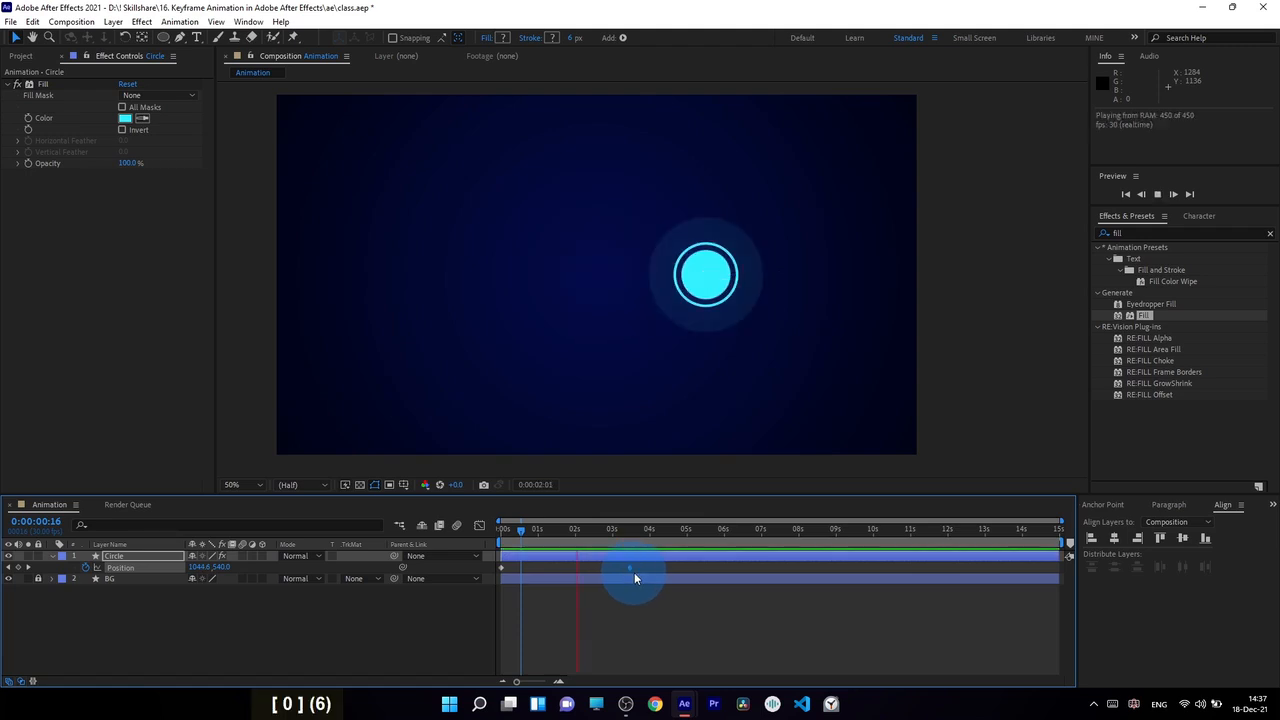
pyautogui.press('KP_0')
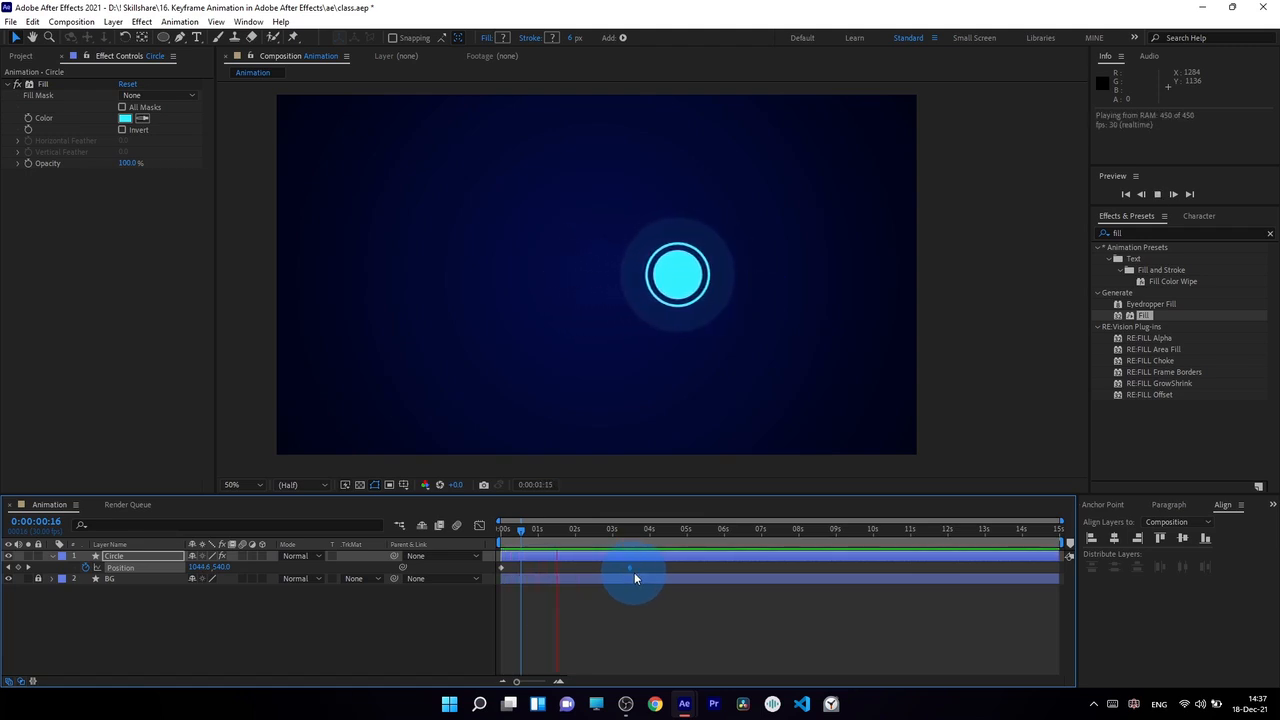
# Step: Undo the last keyframe movement and delete the Circle's second Position keyframe, keeping only the one at 0:00:00:00
pyautogui.hotkey('ctrl', 'z')
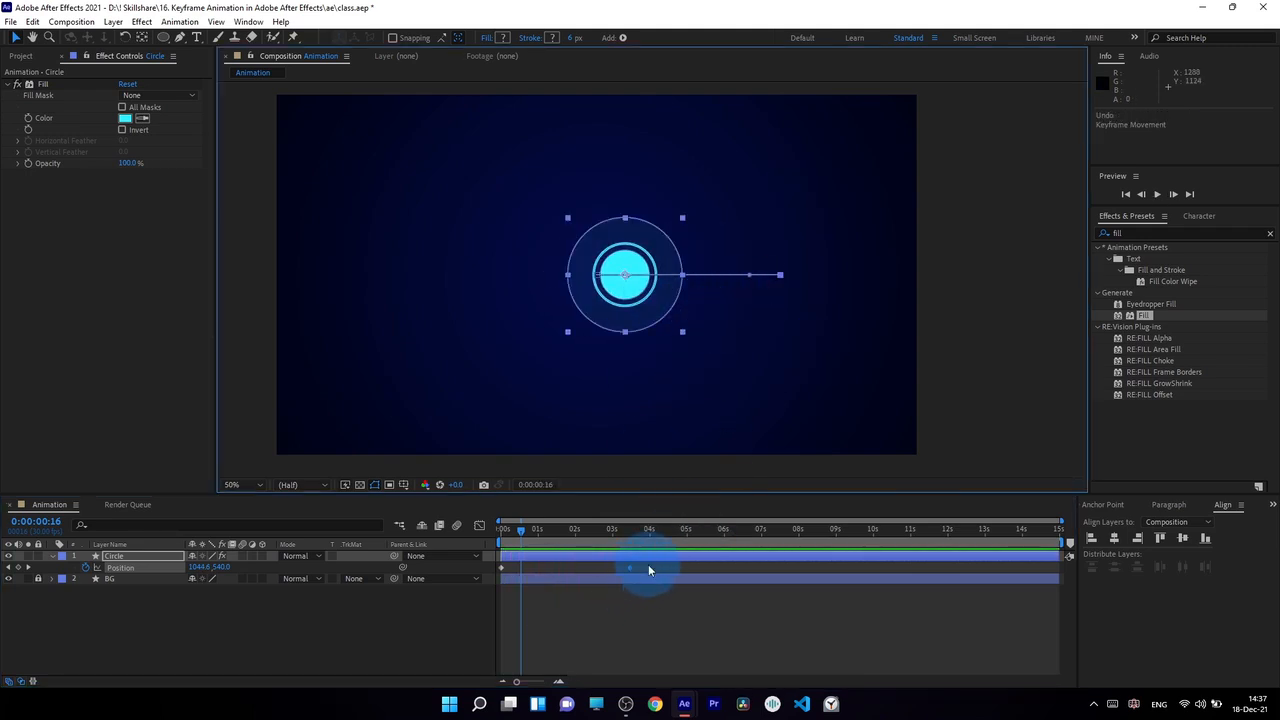
pyautogui.moveTo(649, 565); pyautogui.dragTo(611, 579)
pyautogui.press('Delete')
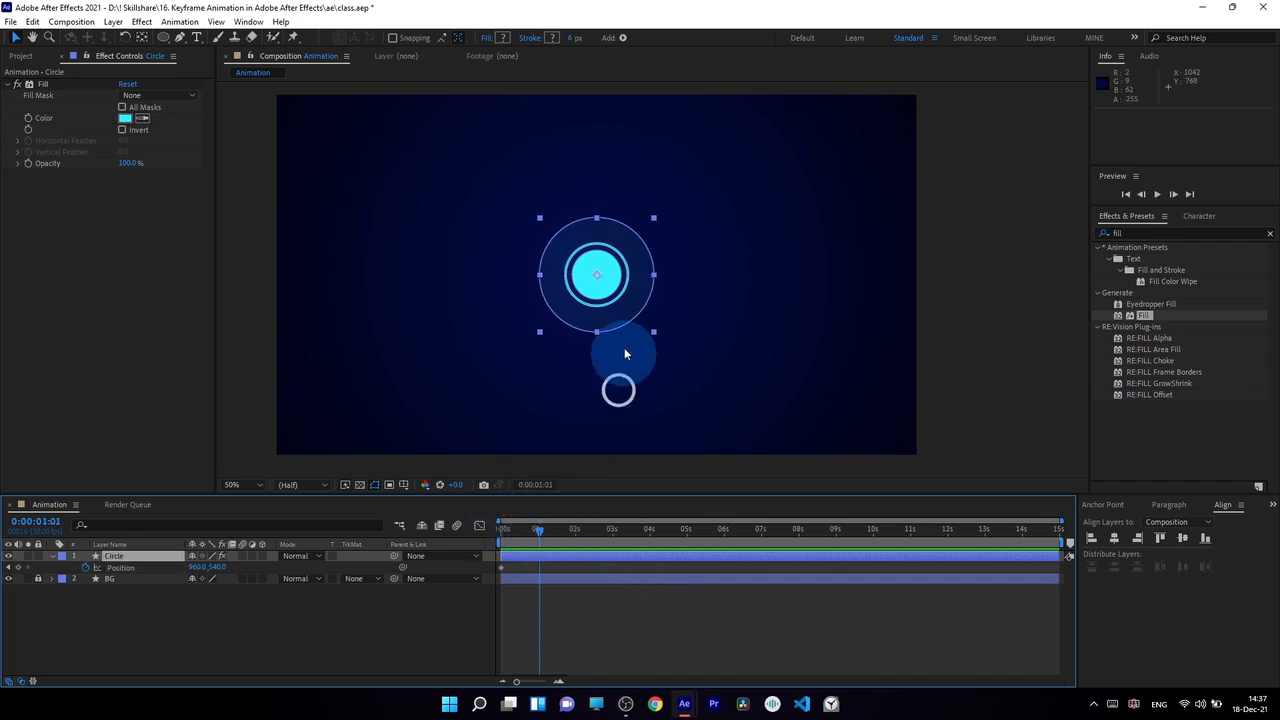
# Step: Try moving the Circle straight up and straight sideways in the composition at 0:00:01:01
pyautogui.moveTo(631, 310); pyautogui.dragTo(631, 311)
pyautogui.moveTo(631, 311); pyautogui.dragTo(631, 237)
pyautogui.moveTo(632, 215); pyautogui.dragTo(797, 212)
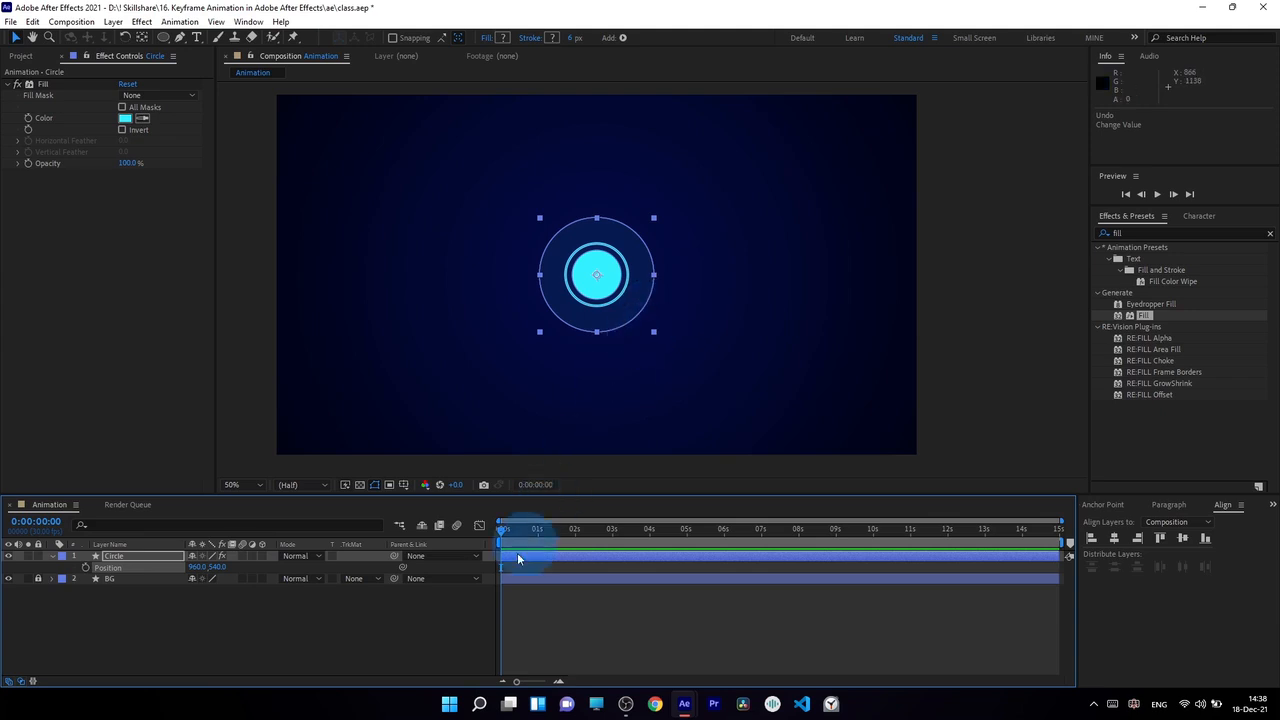
# Step: Restart the Circle's Position keyframing at 0:00:00:00, adding keyframes of 1352, 760 at 0:00:01:25 and 1352, 292 at 0:00:03:22
pyautogui.click(85, 567)
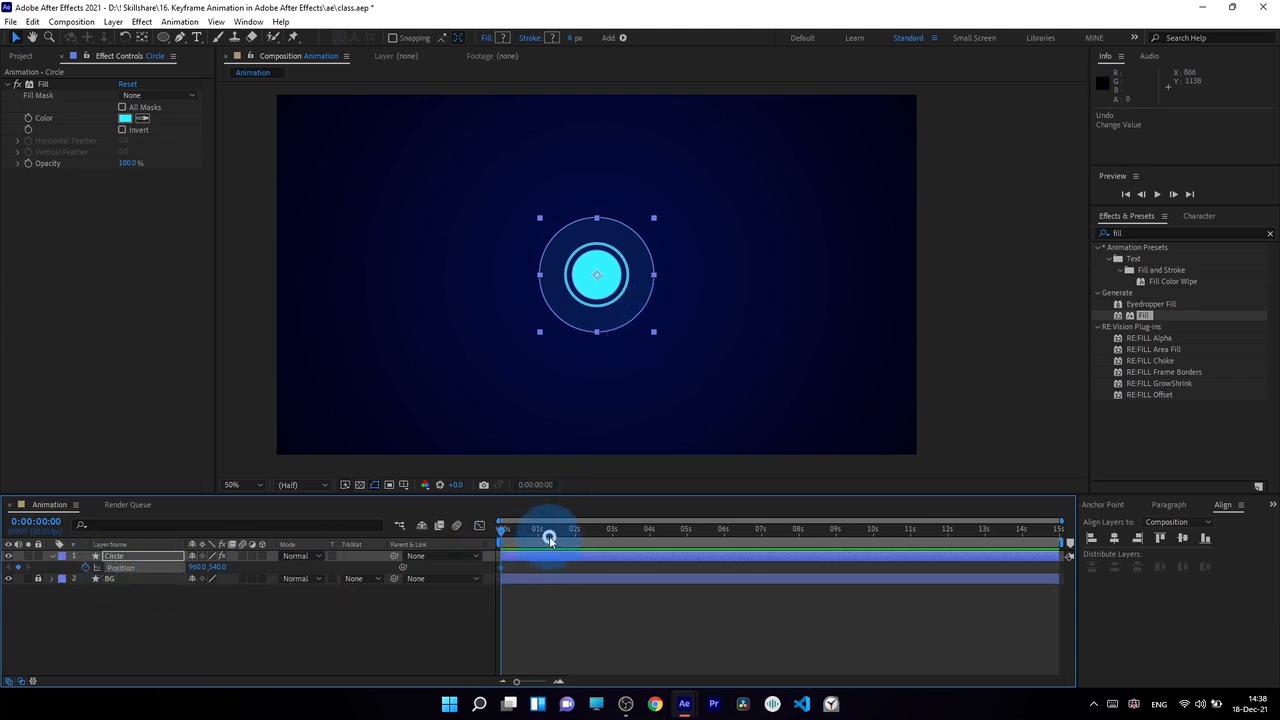
pyautogui.moveTo(549, 540); pyautogui.dragTo(569, 536)
pyautogui.moveTo(620, 312); pyautogui.dragTo(750, 388)
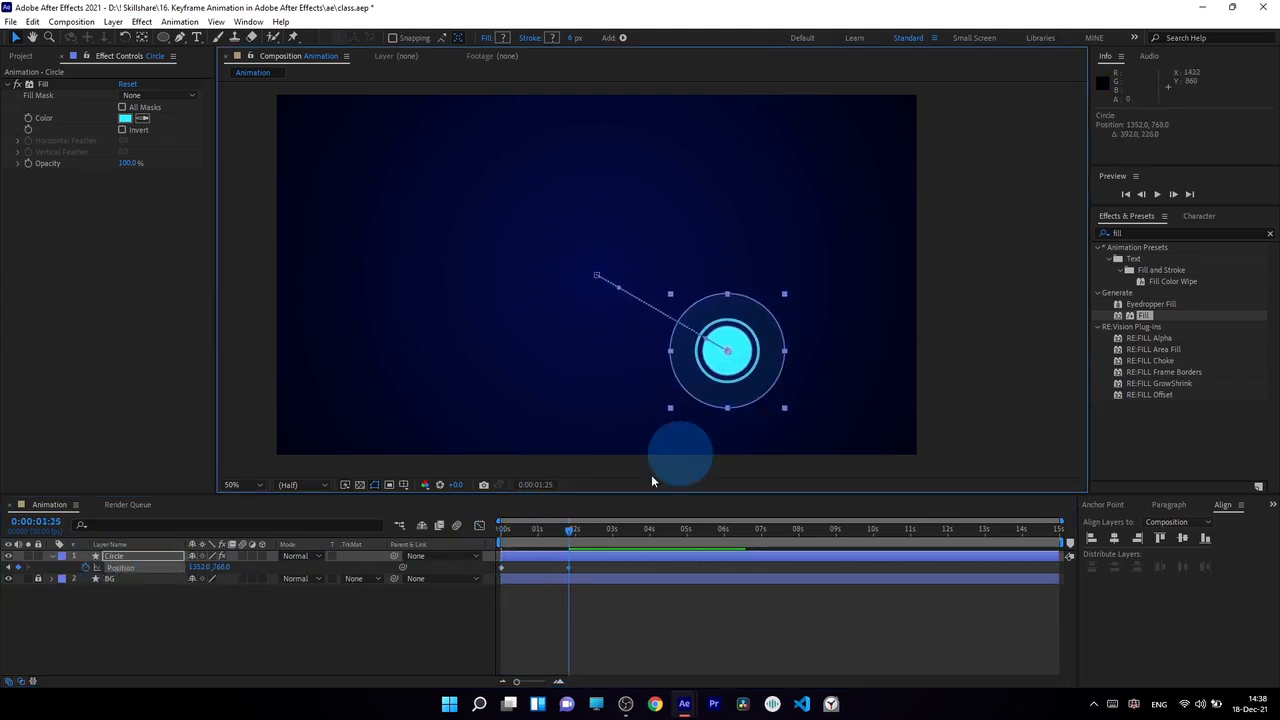
pyautogui.moveTo(572, 530); pyautogui.dragTo(641, 538)
pyautogui.moveTo(749, 362); pyautogui.dragTo(772, 229)
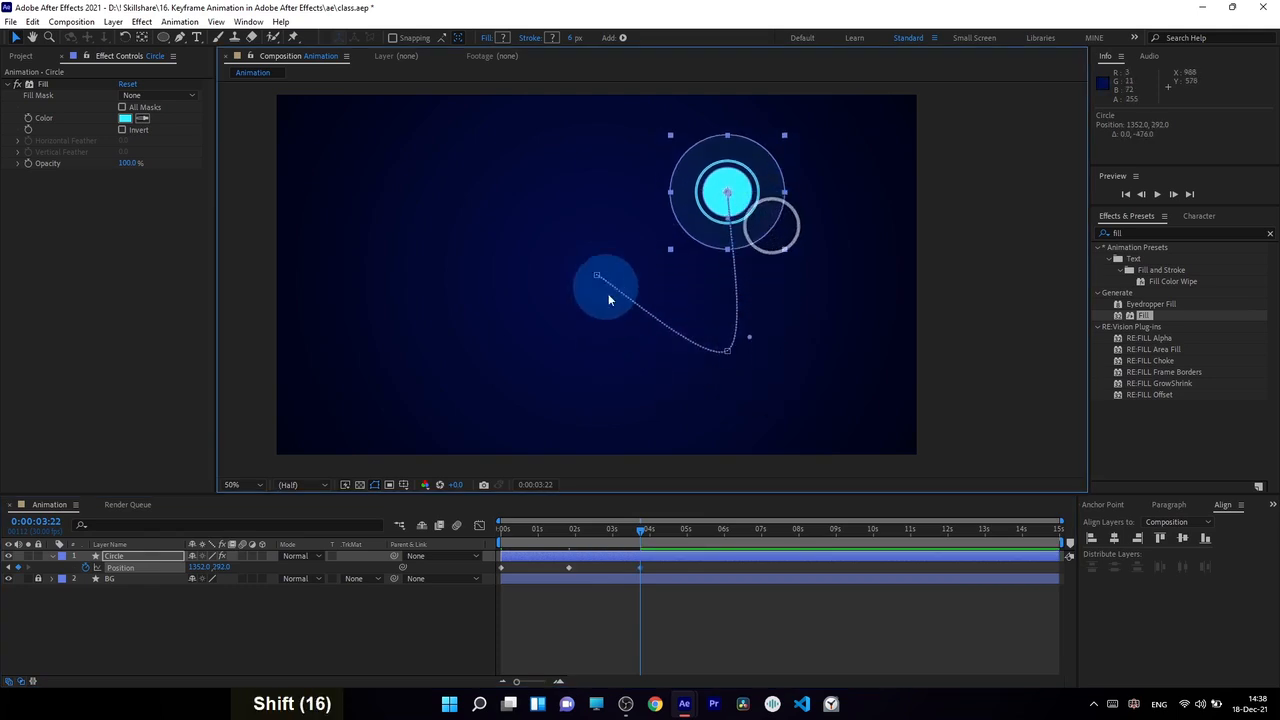